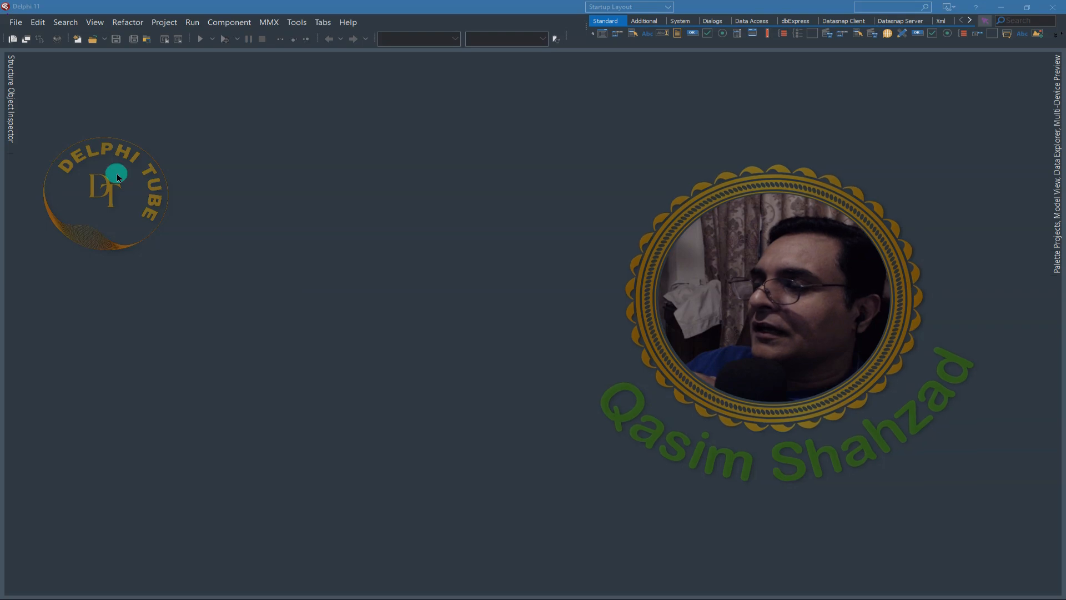
- Create a new Windows VCL application project and show its main form in the form designer
left_click(18, 22)
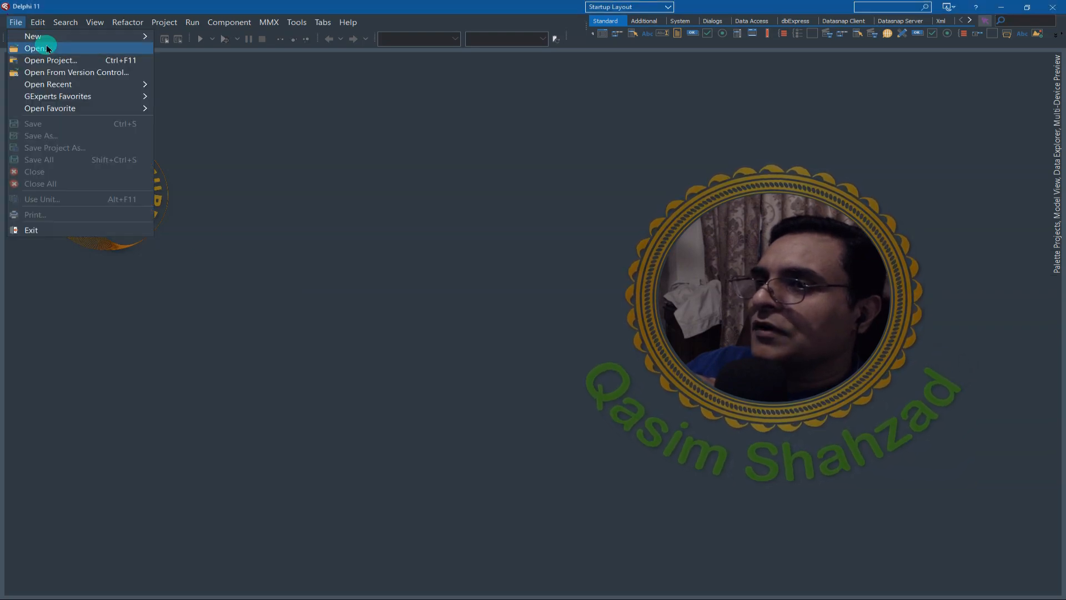
mouse_move(48, 36)
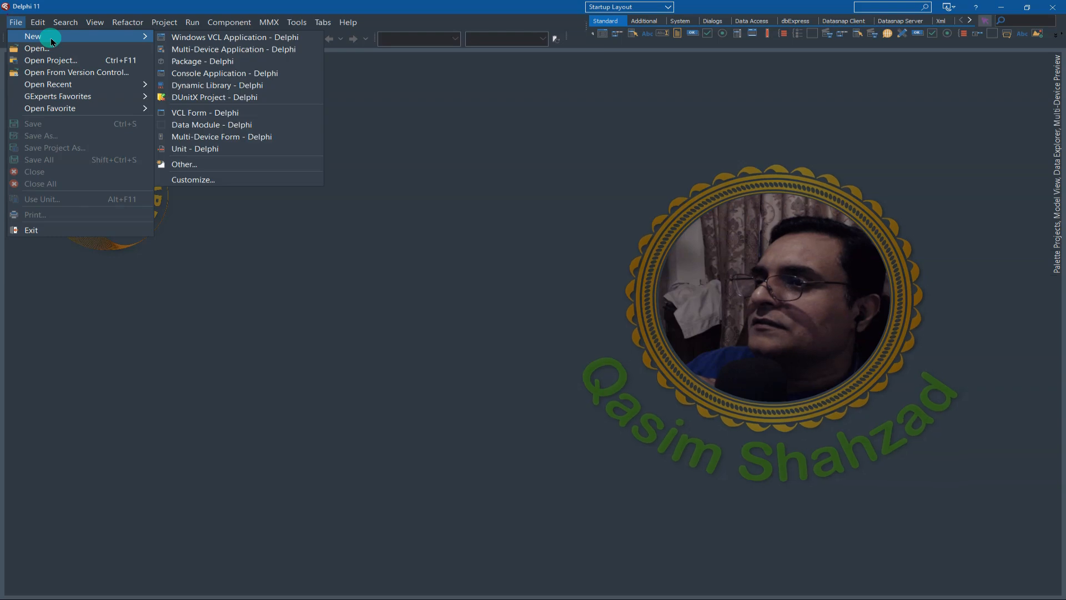
left_click(211, 38)
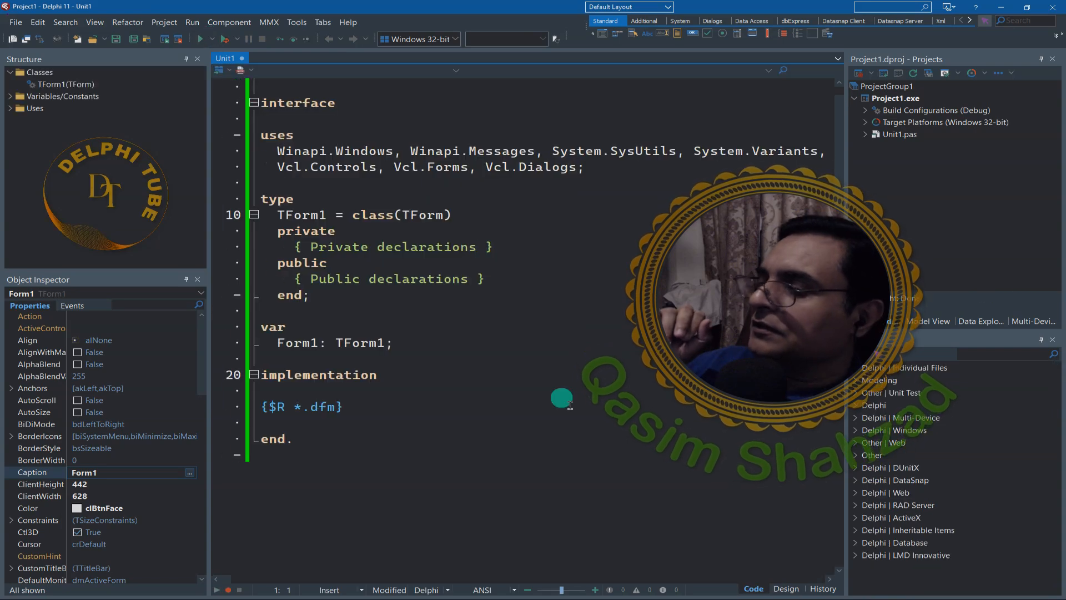
left_click(786, 591)
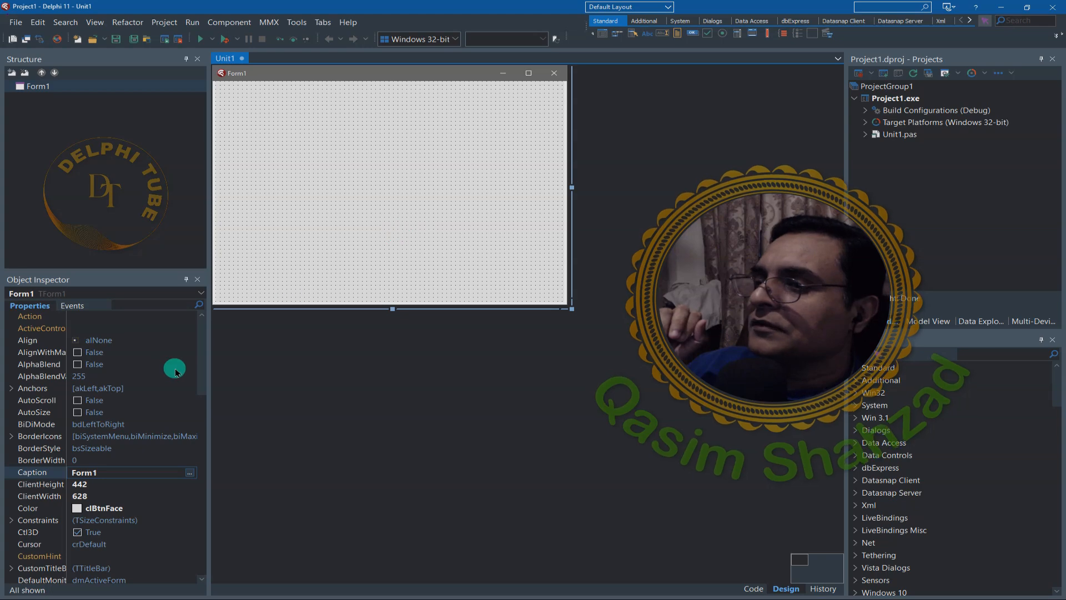
- Open Quick Edit for the form and enter frmMain as its name
left_click_drag(204, 368, 199, 433)
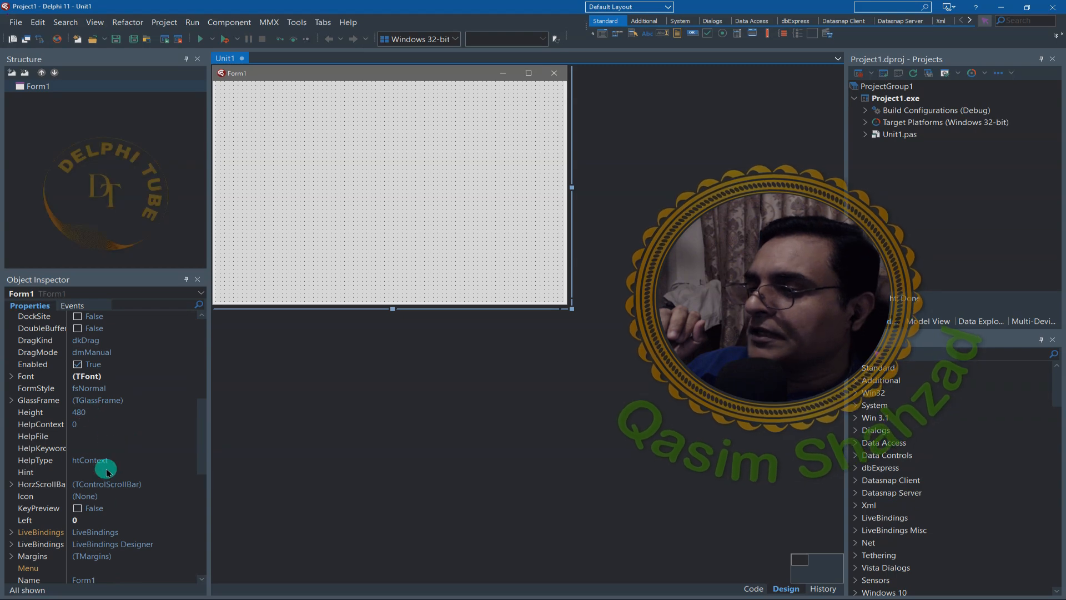
right_click(50, 89)
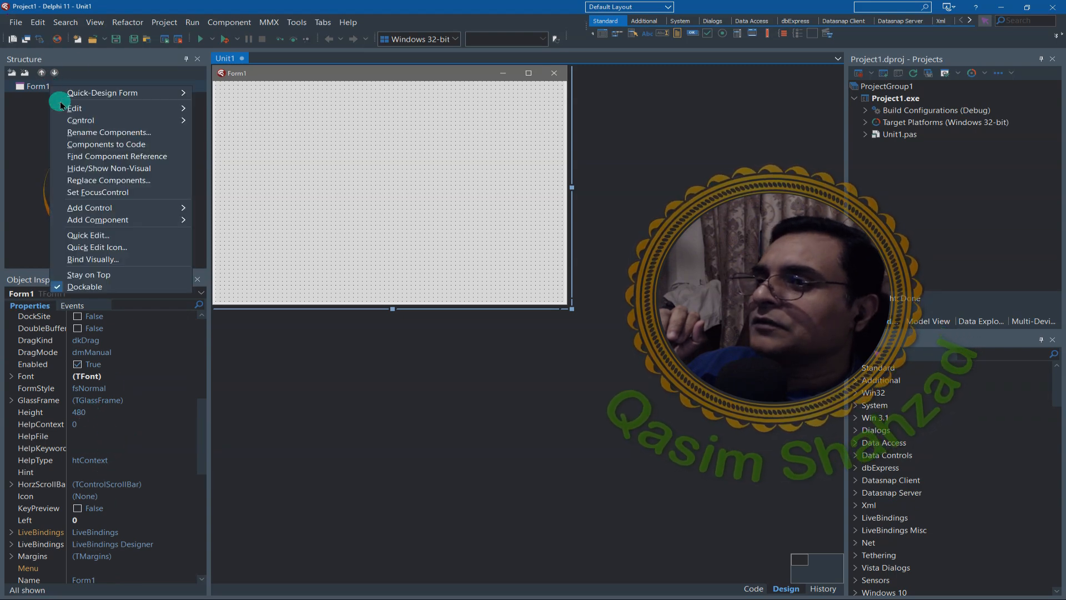
left_click(89, 235)
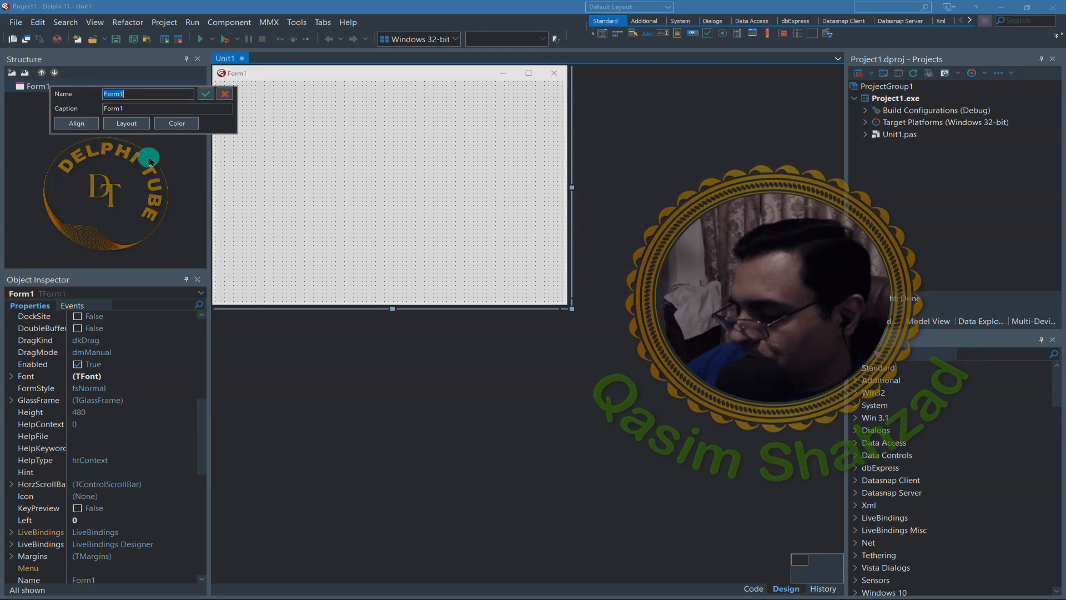
type("frmMain")
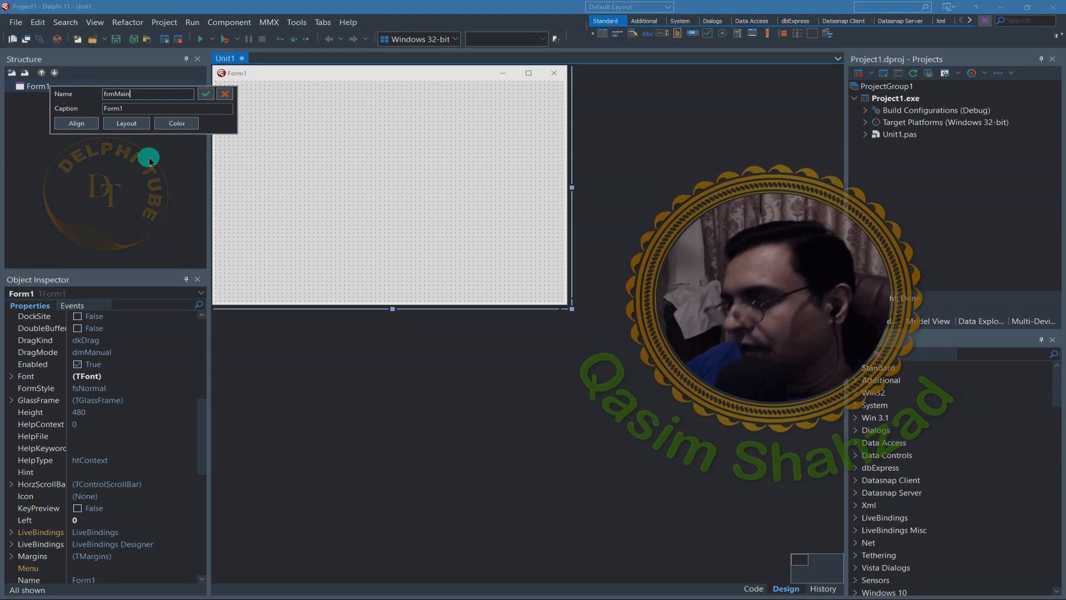
- Set the form's caption to "No-Code Calculator GUI In Delphi..." and apply the quick edit
key("Tab")
type("N")
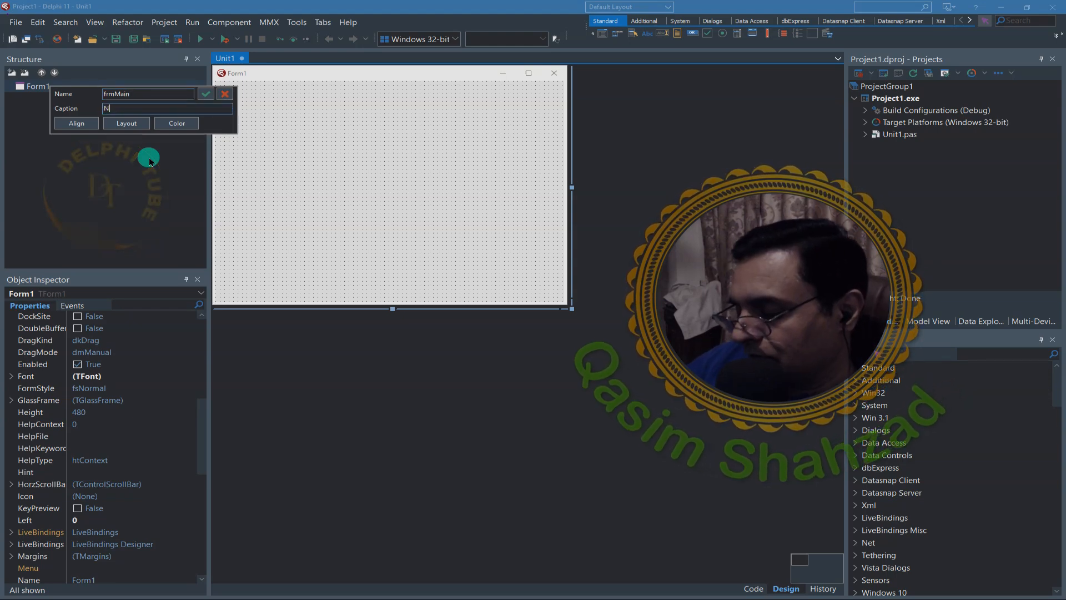
type("o-C")
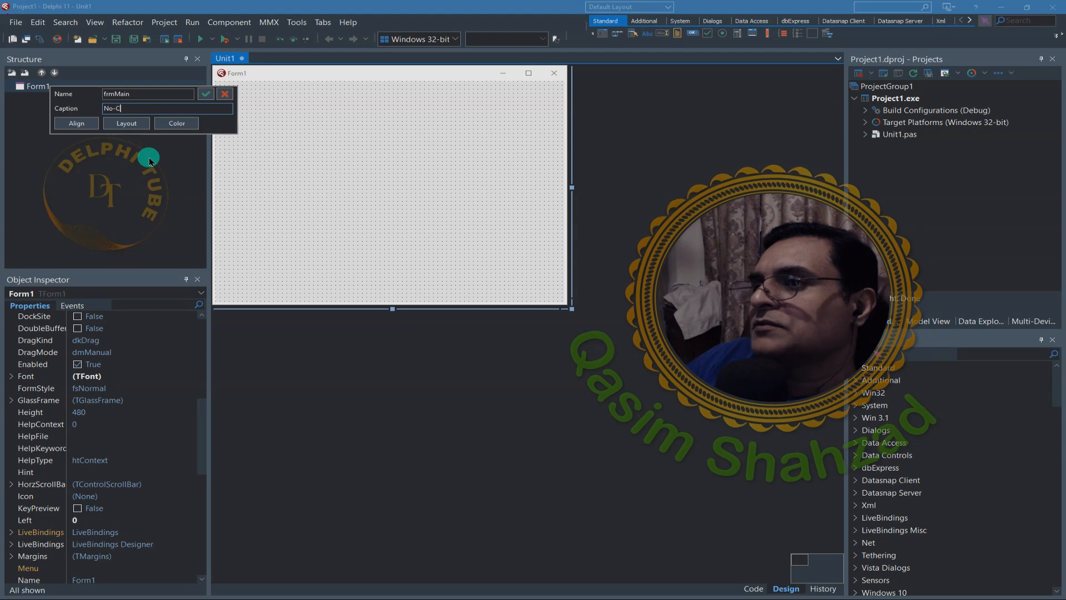
type("ode Cal")
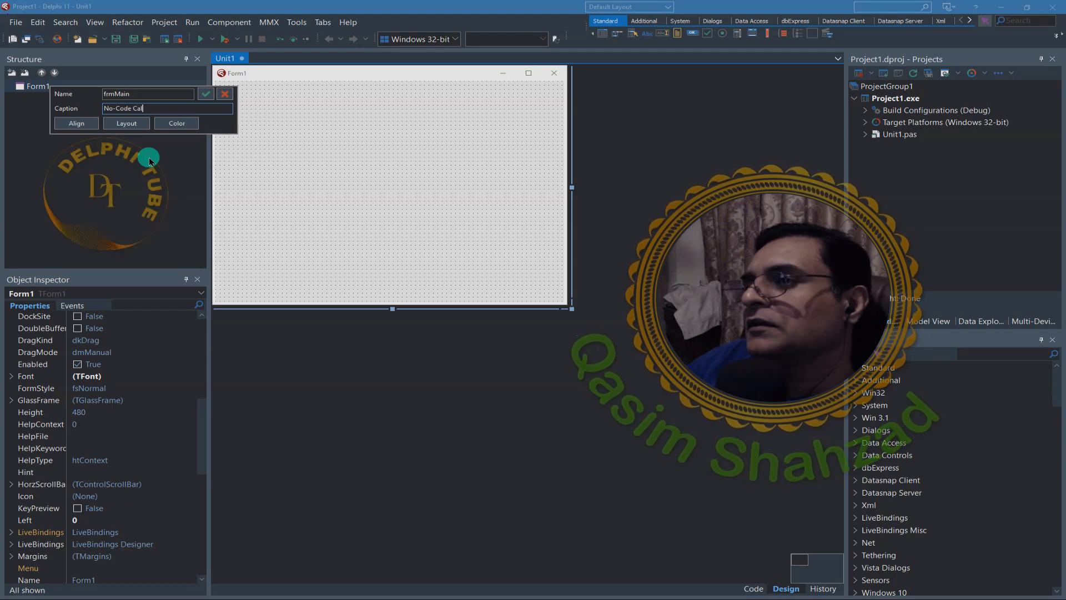
type("culator ")
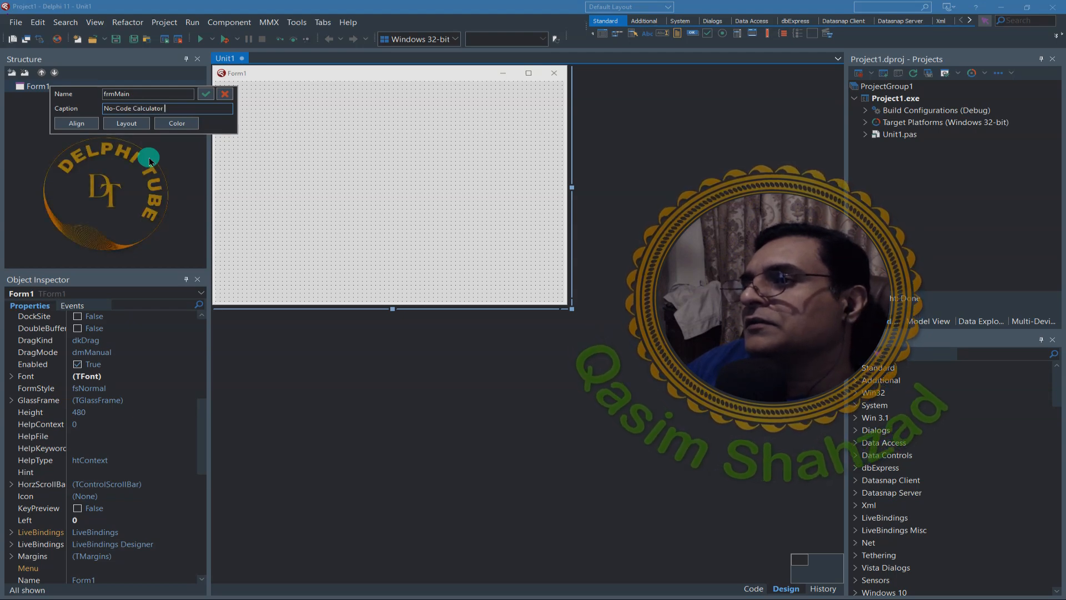
type("GUI")
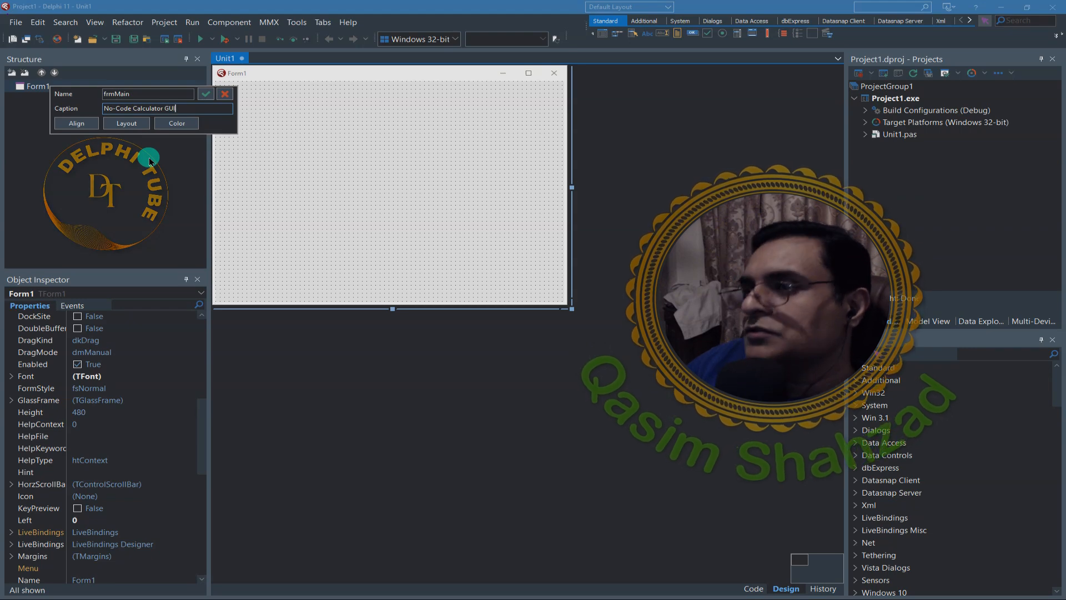
type(" In Delphi")
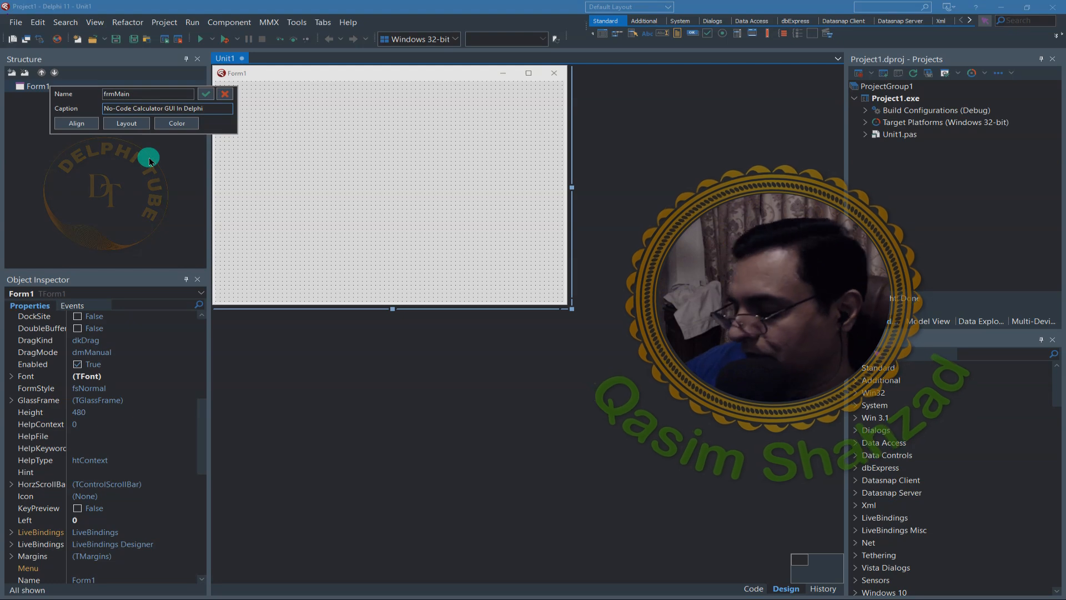
type("...")
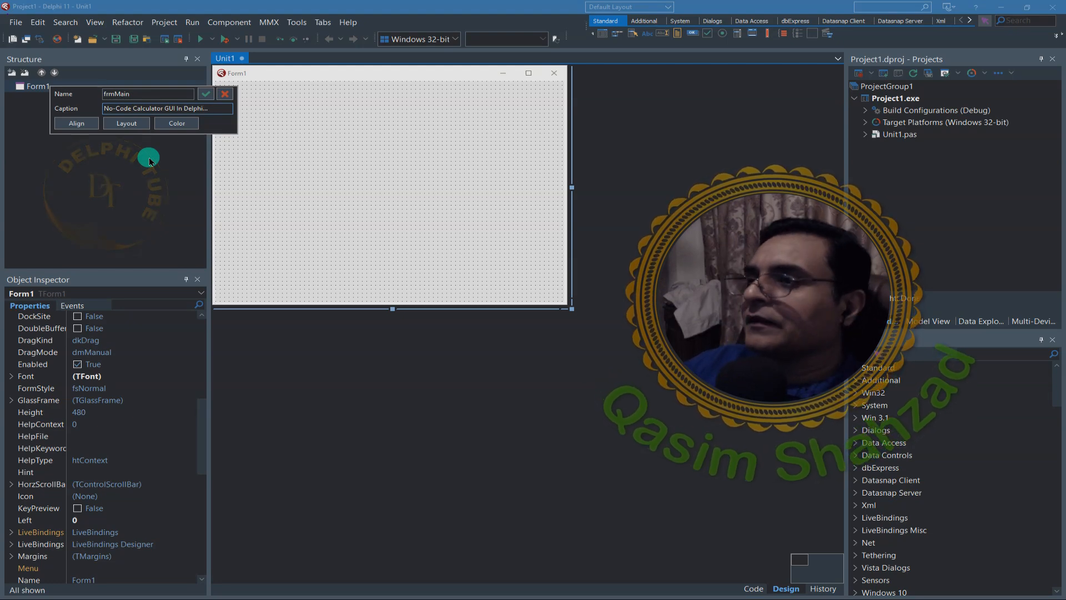
left_click(205, 96)
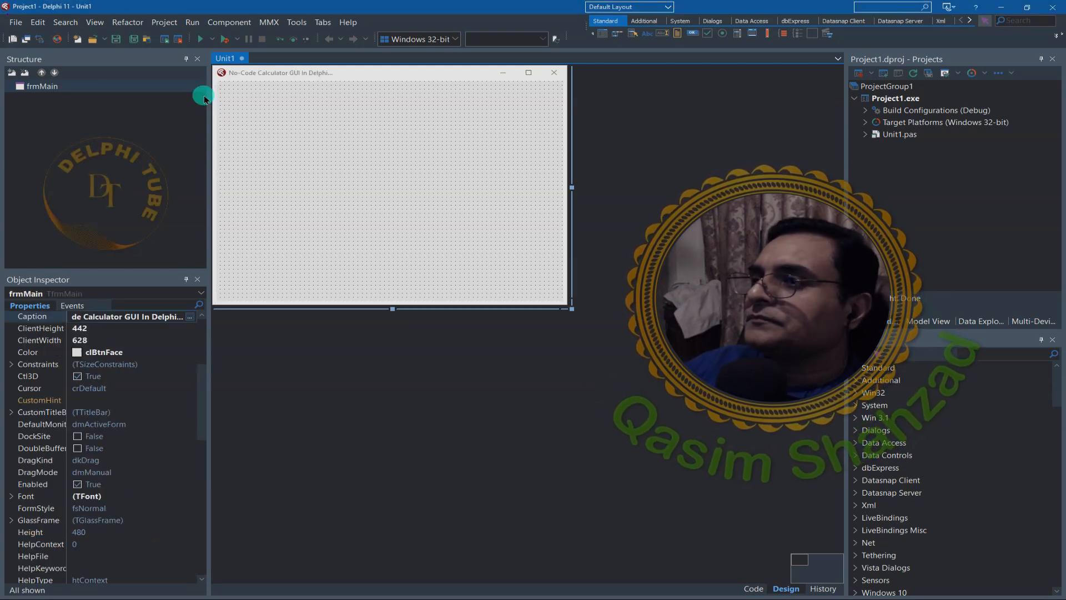
- Save everything, storing the form's unit as frmMainU in the "No-Code Calculator GUI In Delphi" folder
left_click(129, 42)
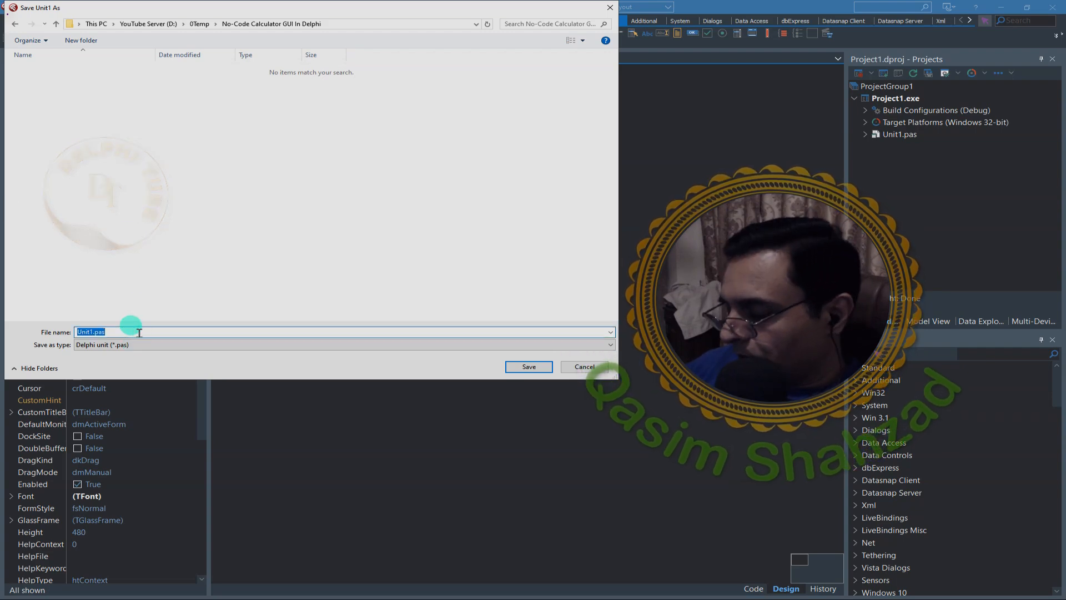
type("fr")
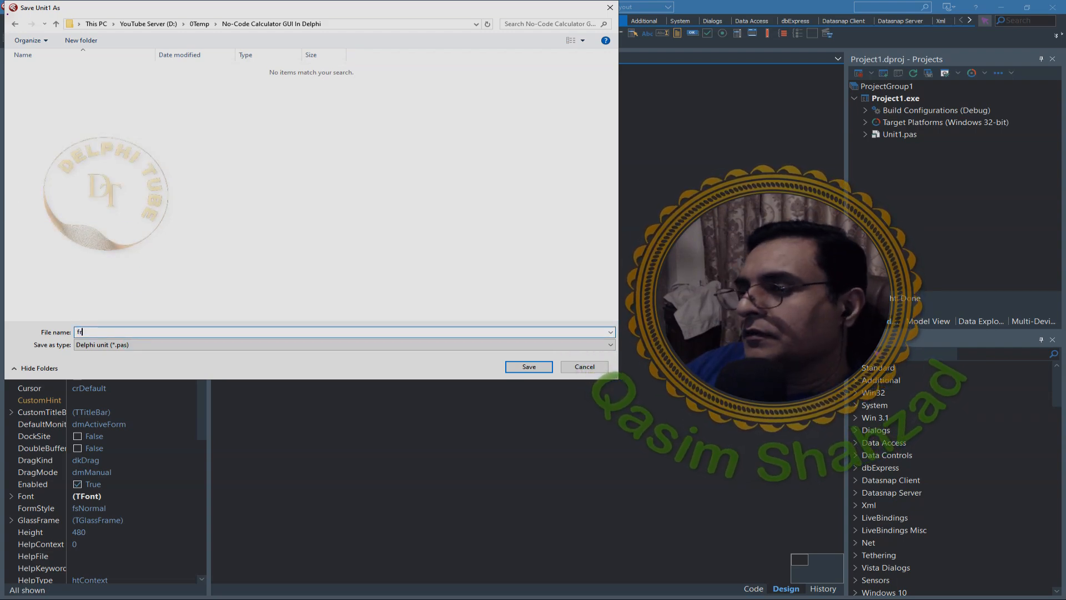
type("mMain")
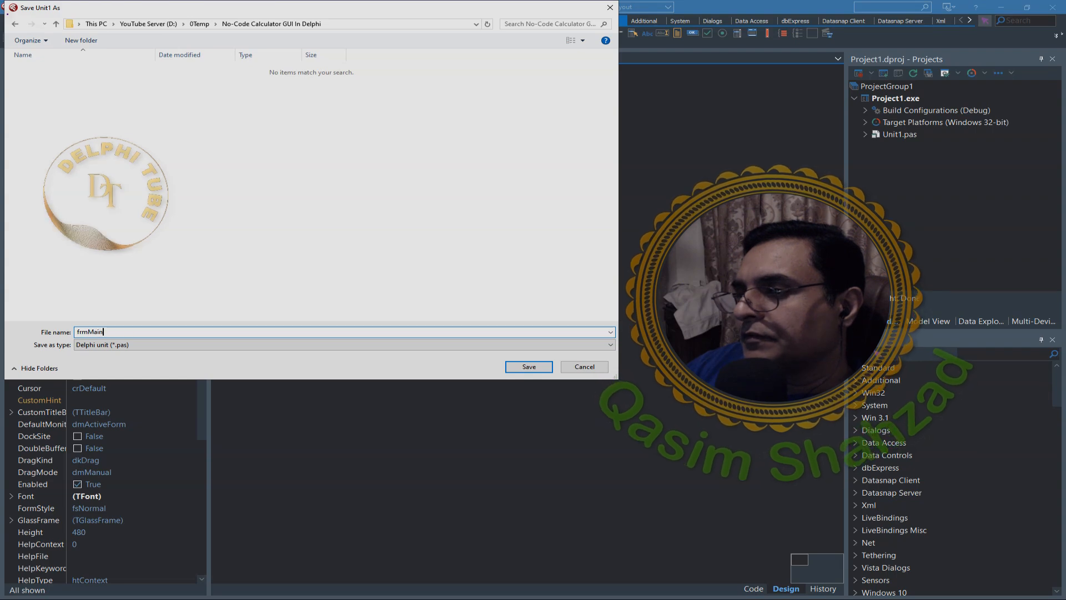
type("U")
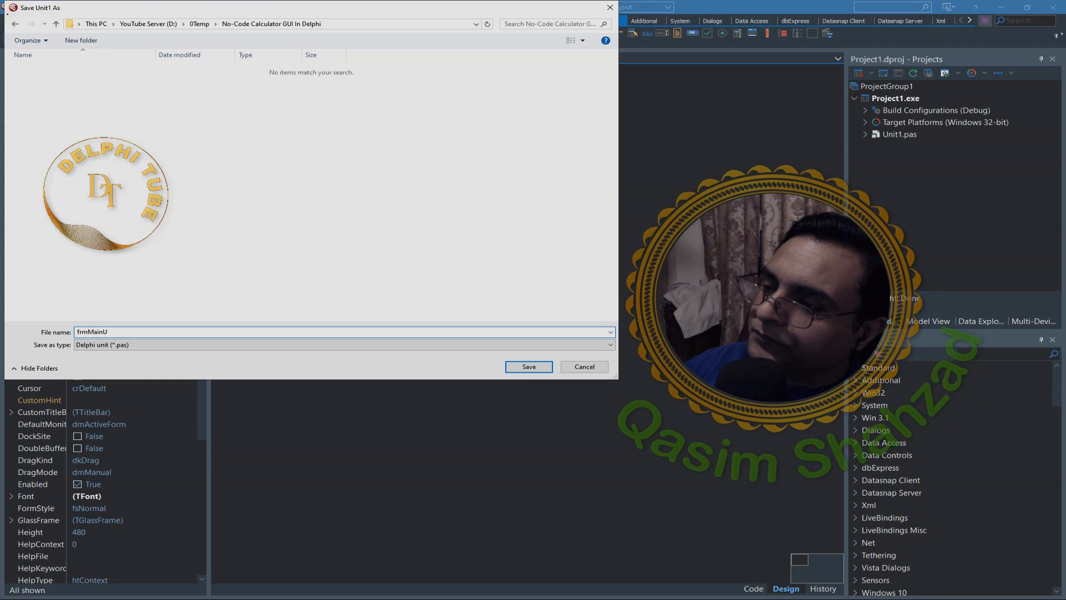
key("Return")
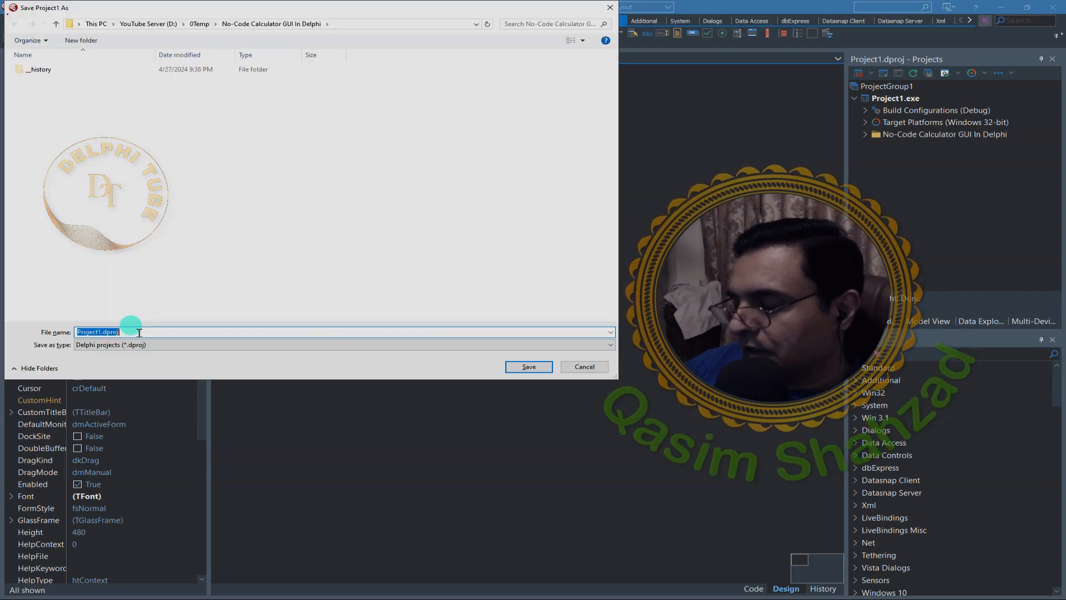
- Save the project in the same folder as NoCodeCalculatorGUIInDelphi, without hyphen or spaces in the name
type("No-Code Calculator GUI In Delphi")
key("Home")
key("Right")
key("Right")
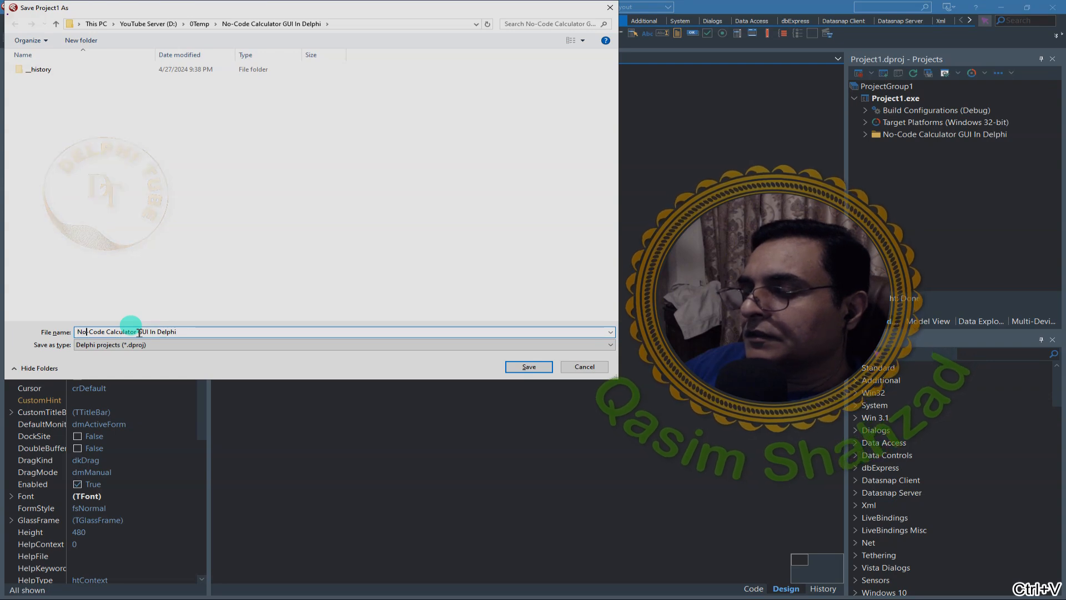
key("Delete")
key("Delete")
key("Right")
key("Right")
key("Right")
key("Right")
key("Right")
key("Right")
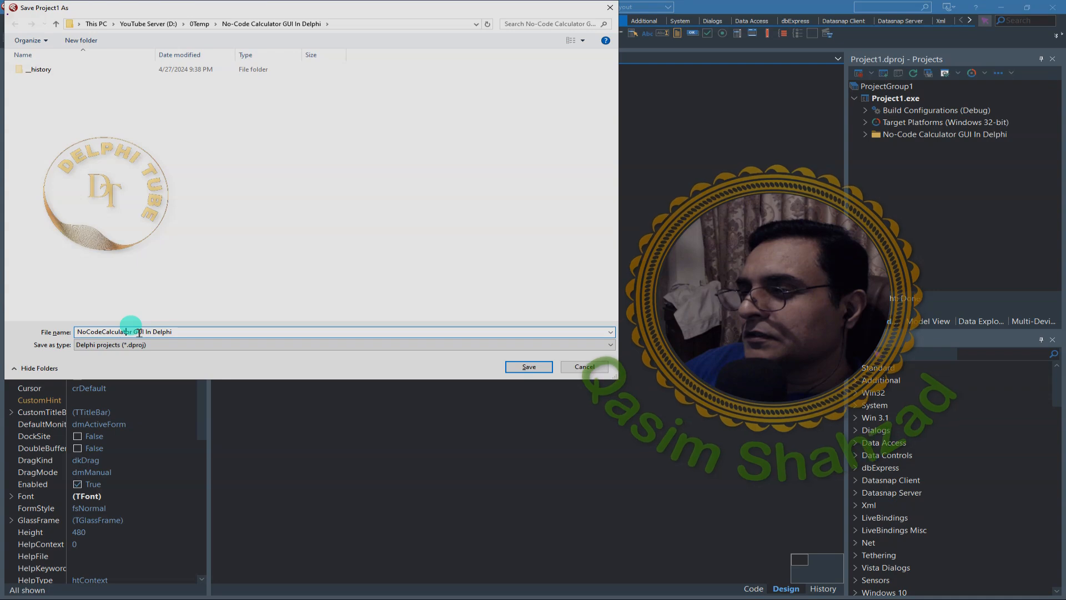
key("Right")
key("Delete")
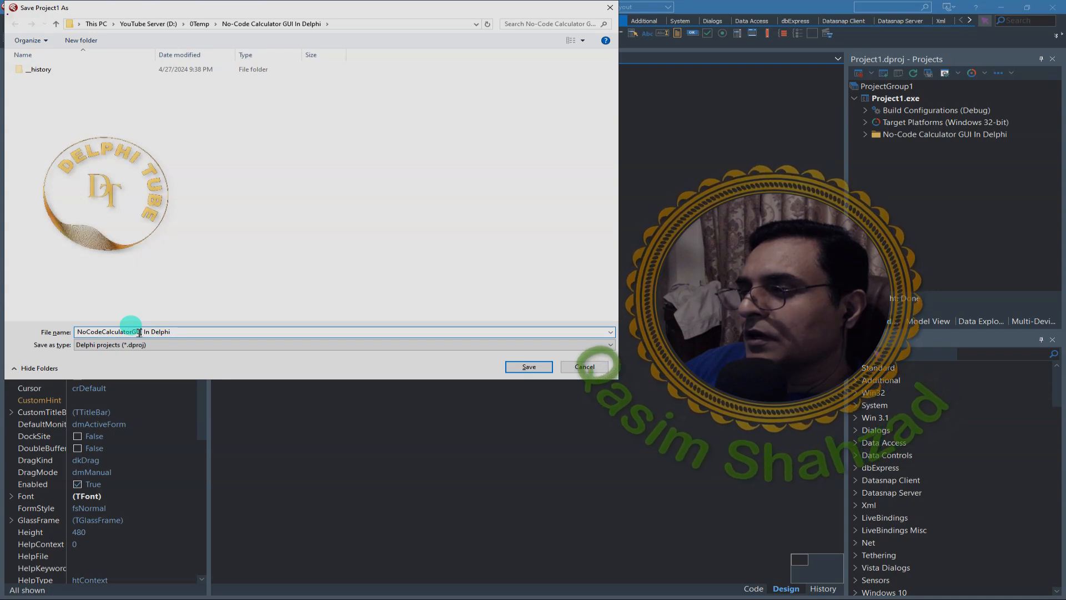
key("Right")
key("Right")
key("Right")
key("Delete")
key("Delete")
key("Return")
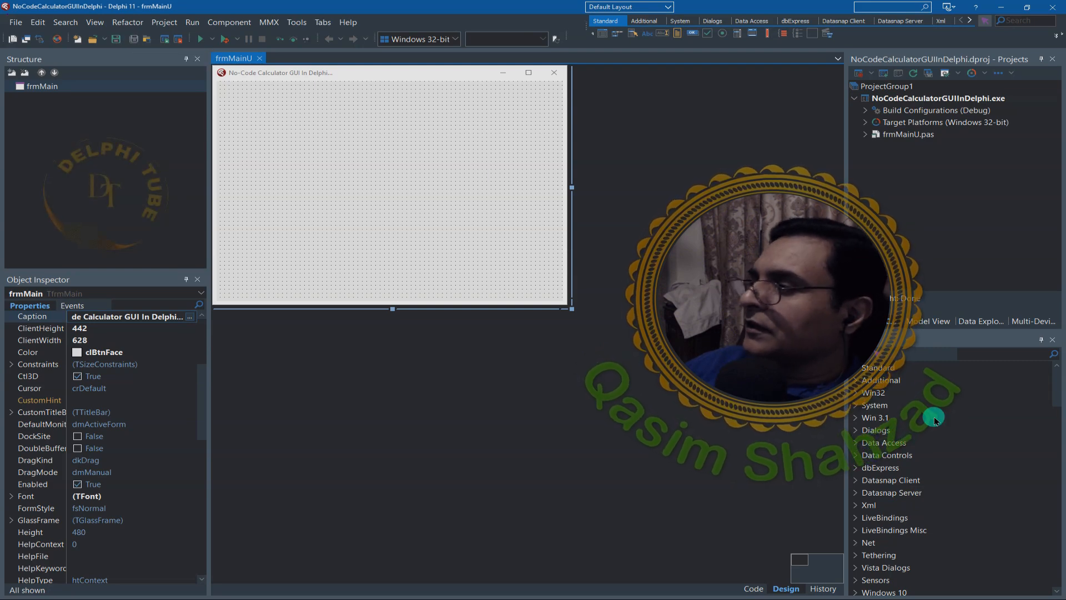
- Search the component palette for "edit" and add a TEdit to the form
left_click(975, 354)
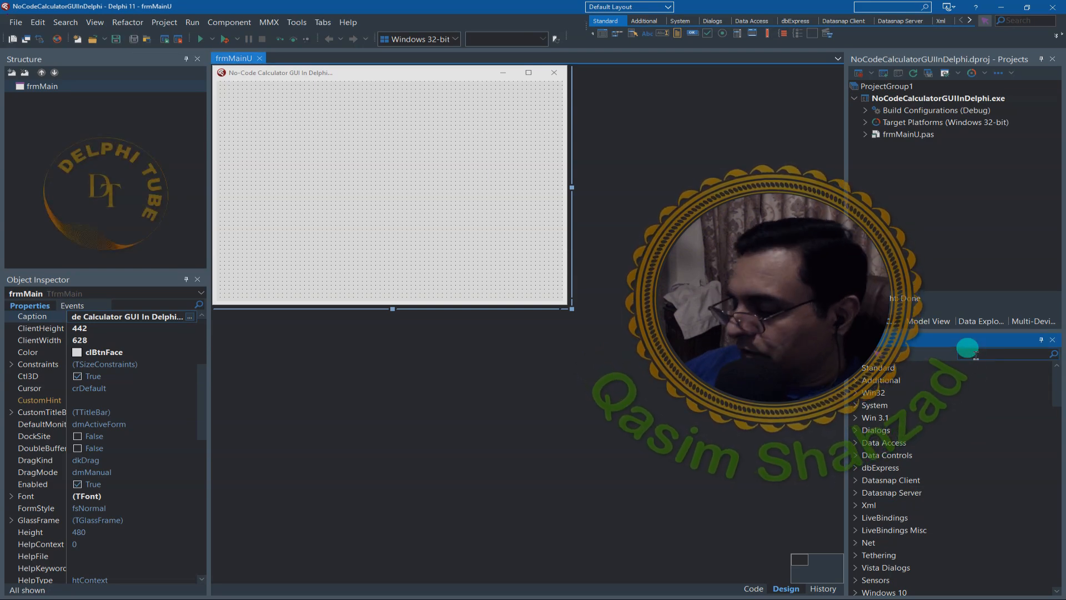
type("edit")
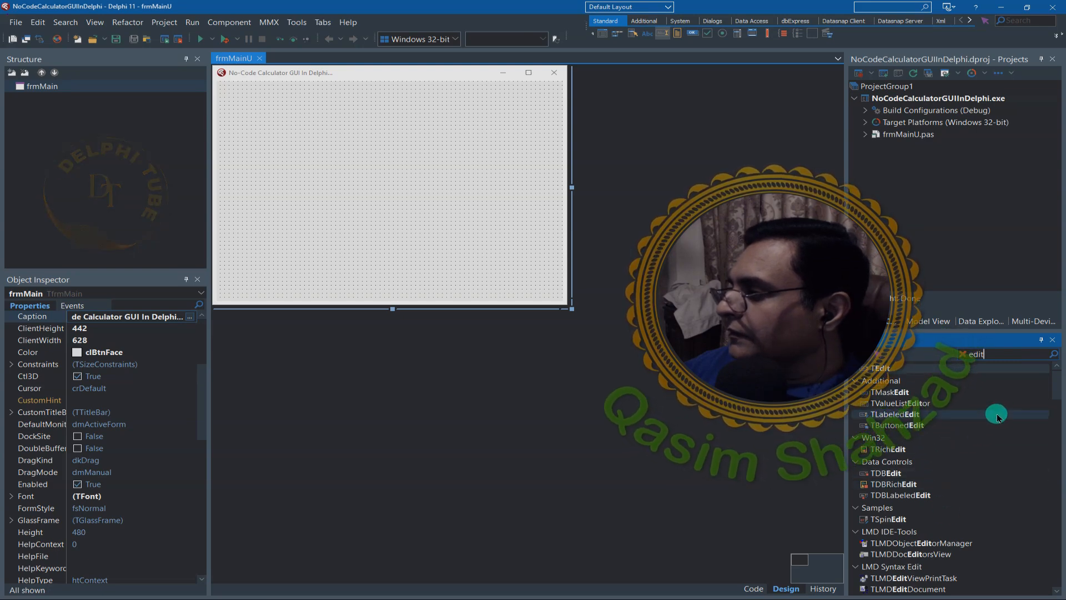
scroll(997, 417, "up", 1)
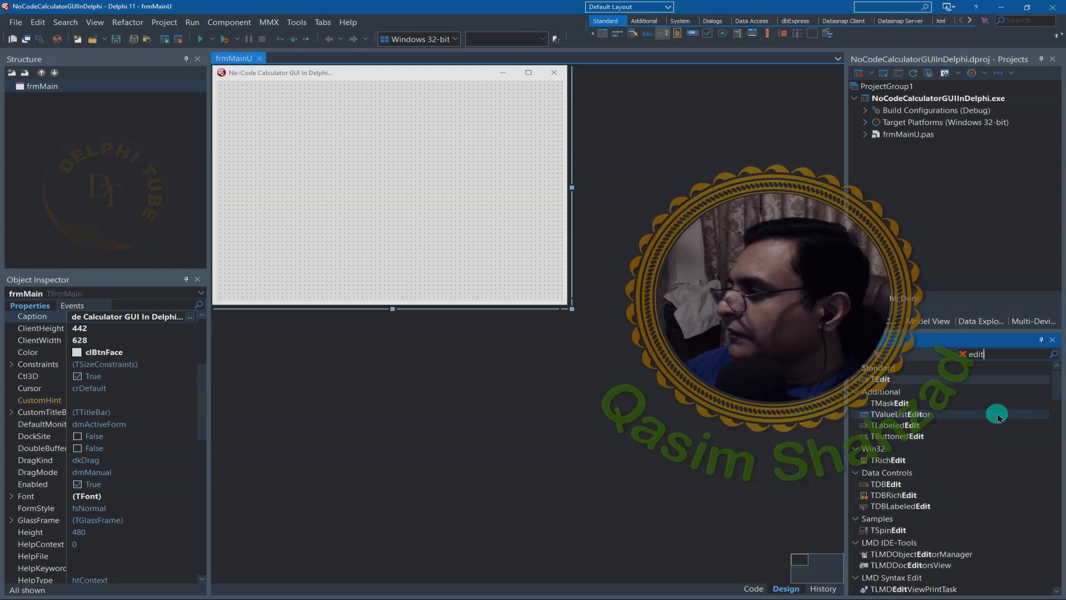
double_click(1000, 382)
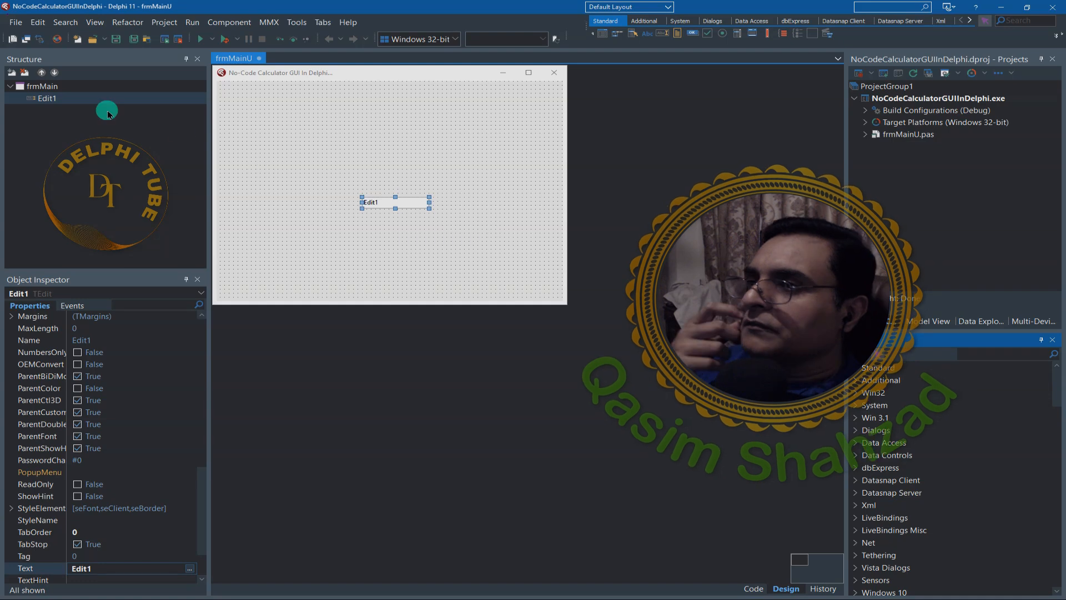
- Use the quick edit on the edit box to name it edtScreen and set its text to "0."
right_click(70, 99)
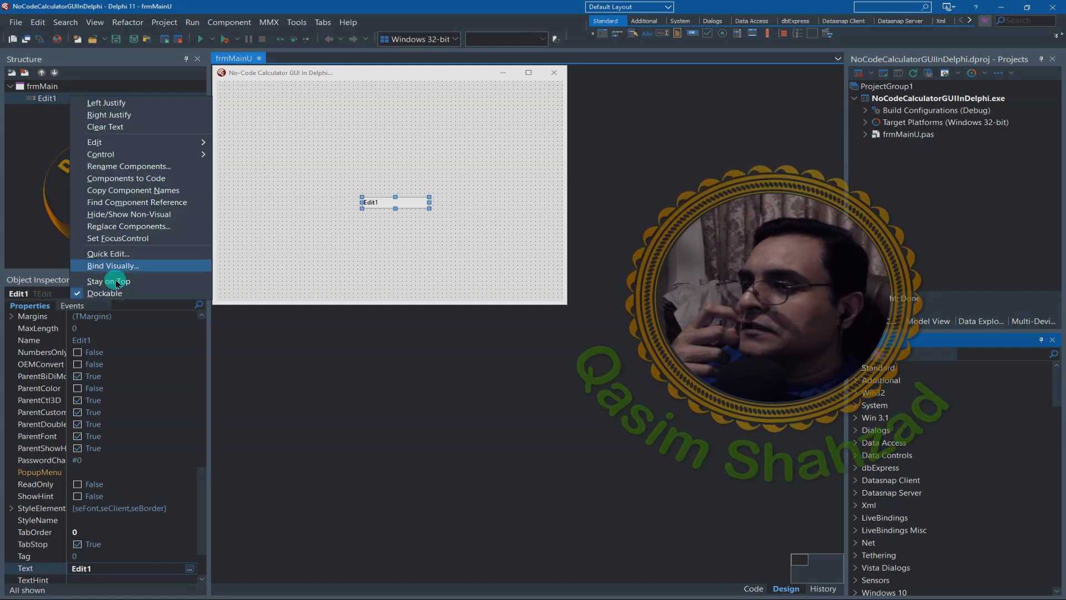
left_click(111, 254)
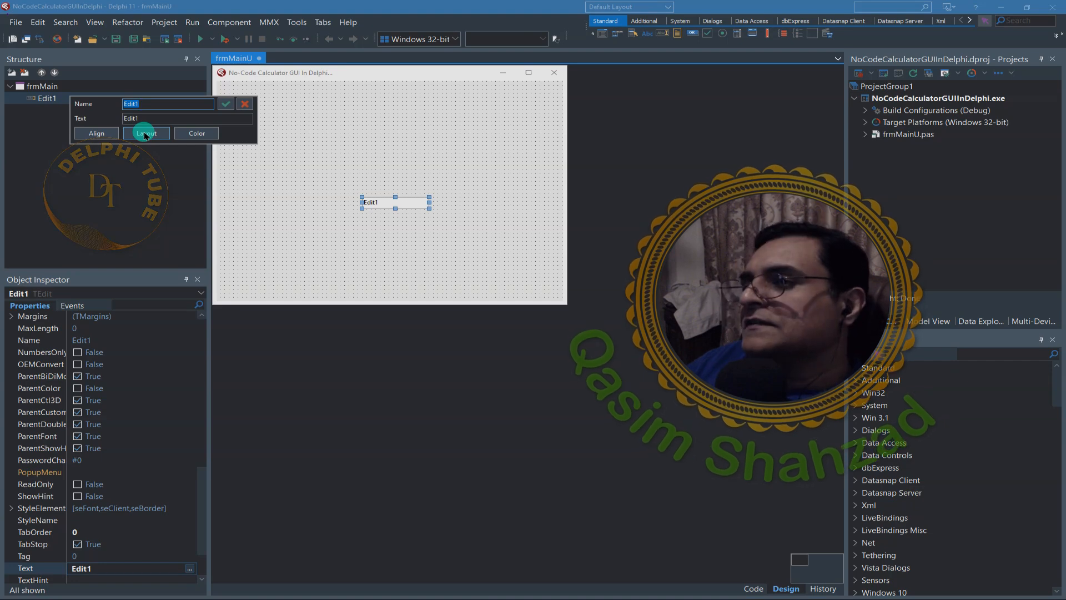
type("edt")
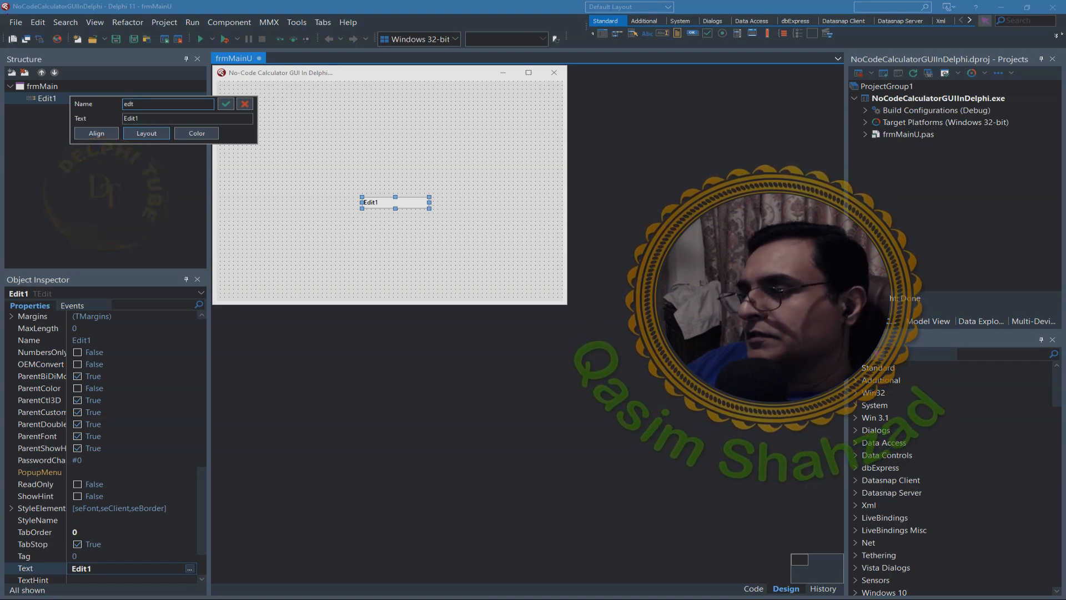
type("Screen")
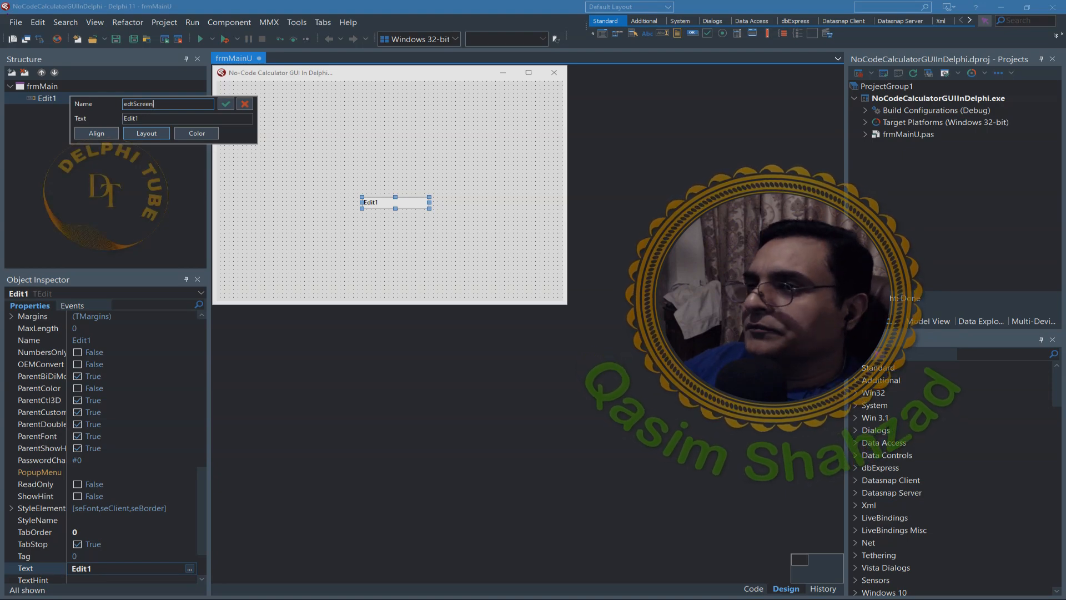
double_click(147, 117)
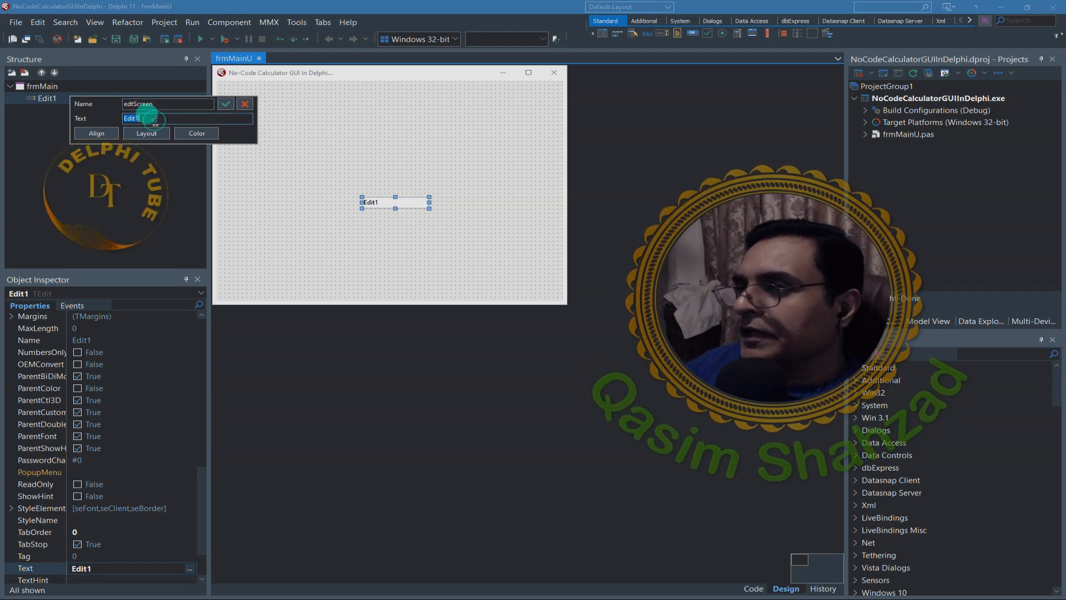
type("0")
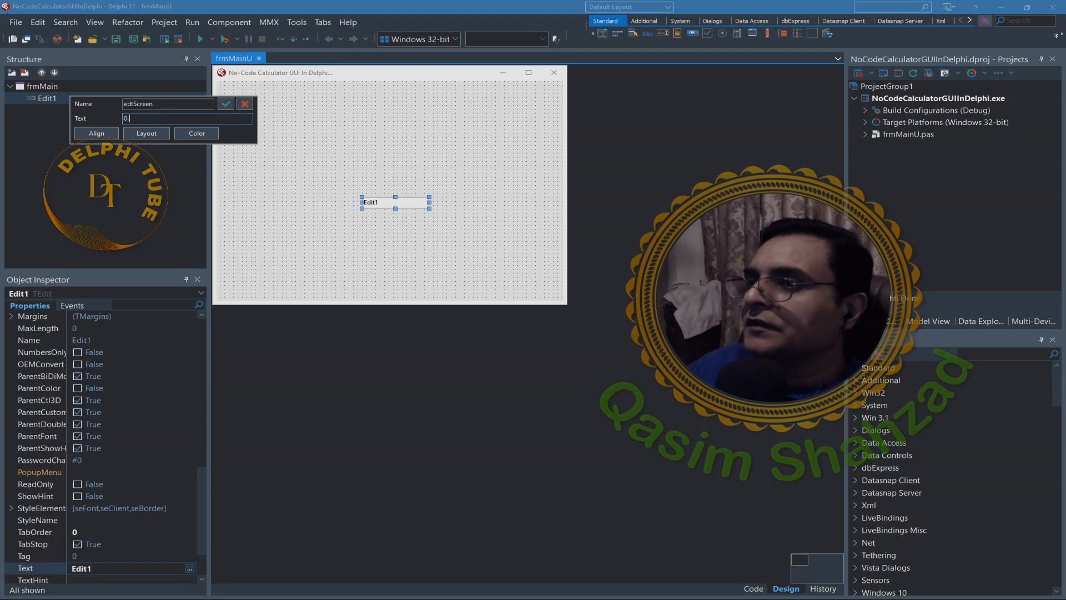
type(".")
- Enable AlignWithMargins with a top margin of 8, align the edit box to the form's top, and apply the quick edit
left_click(145, 134)
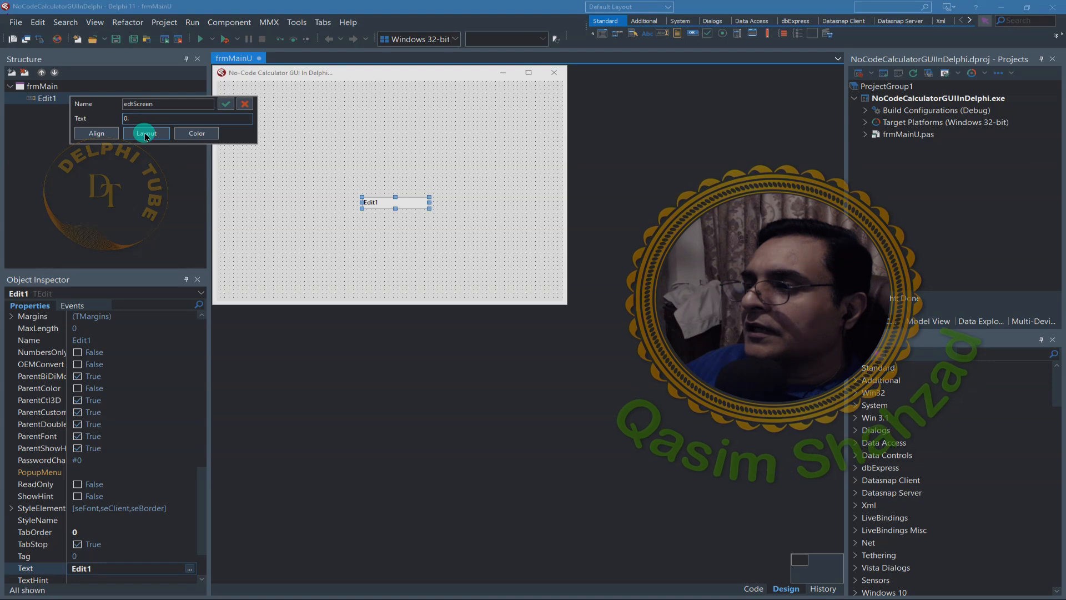
left_click(146, 133)
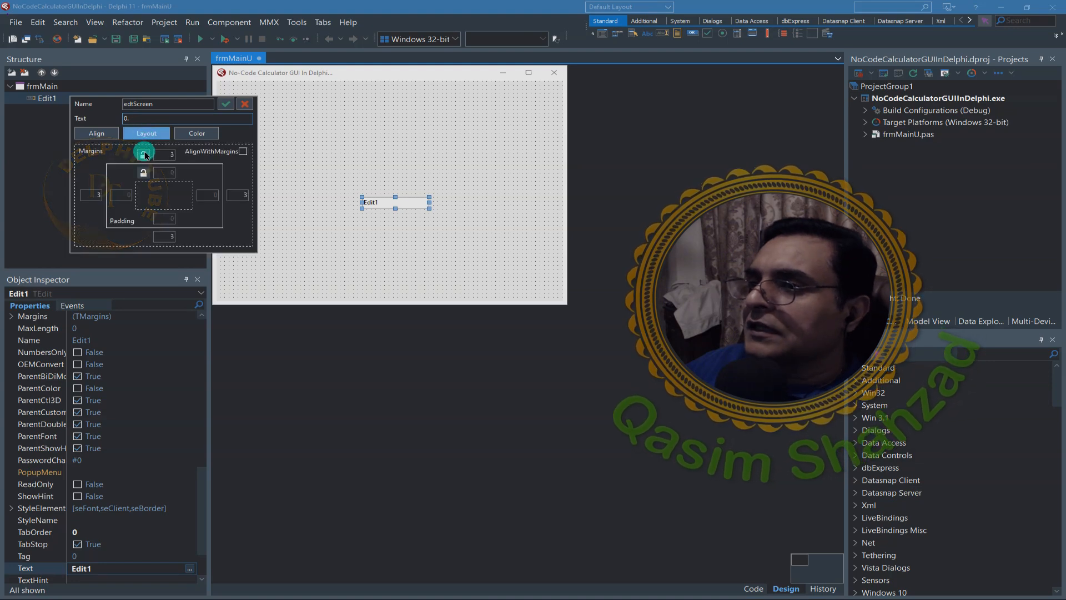
left_click(243, 151)
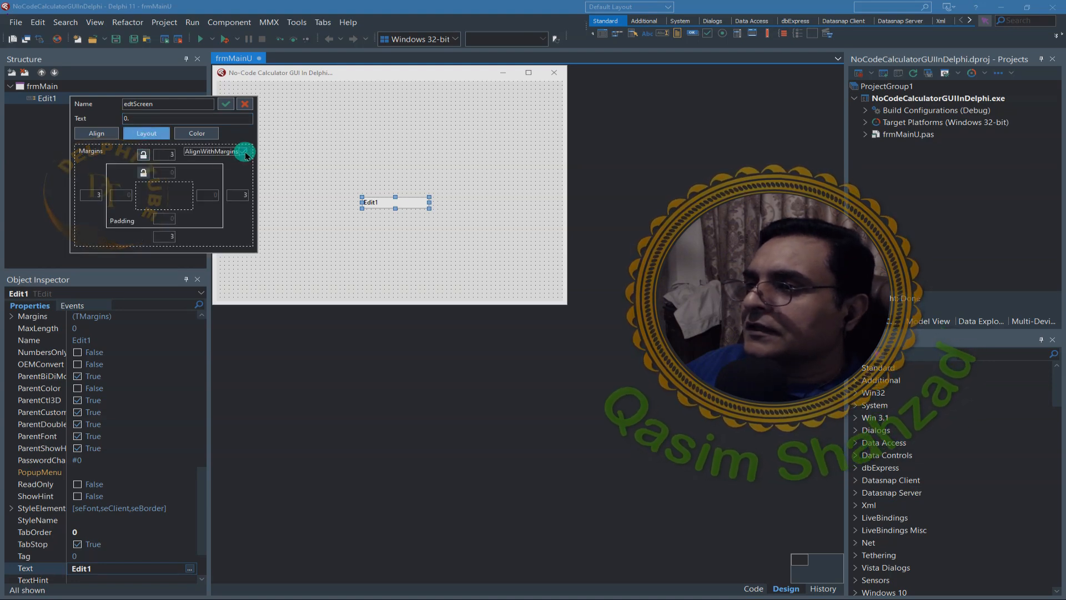
left_click(162, 155)
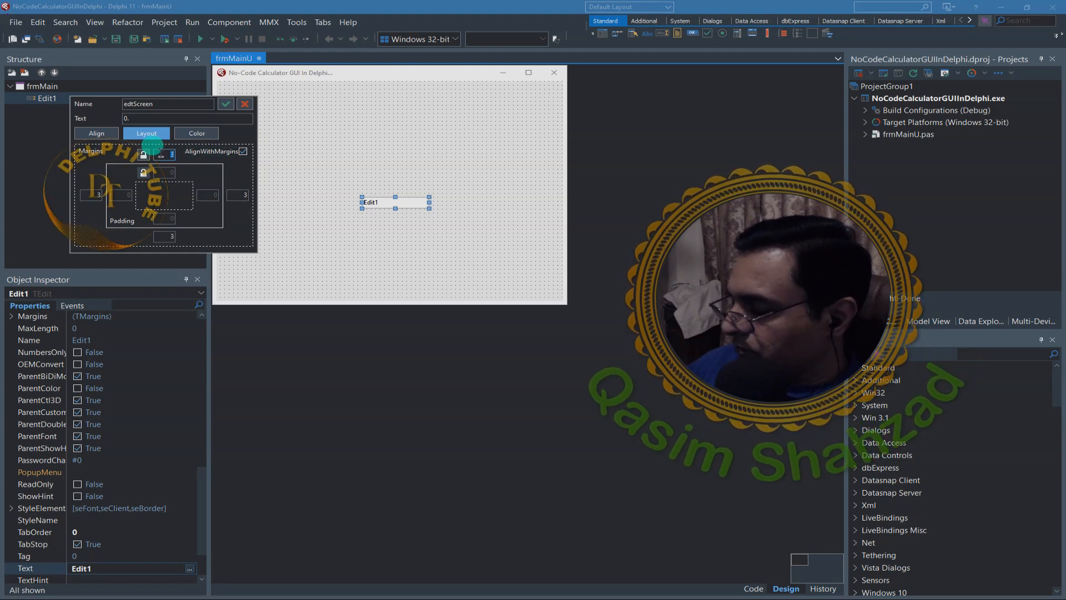
type("8")
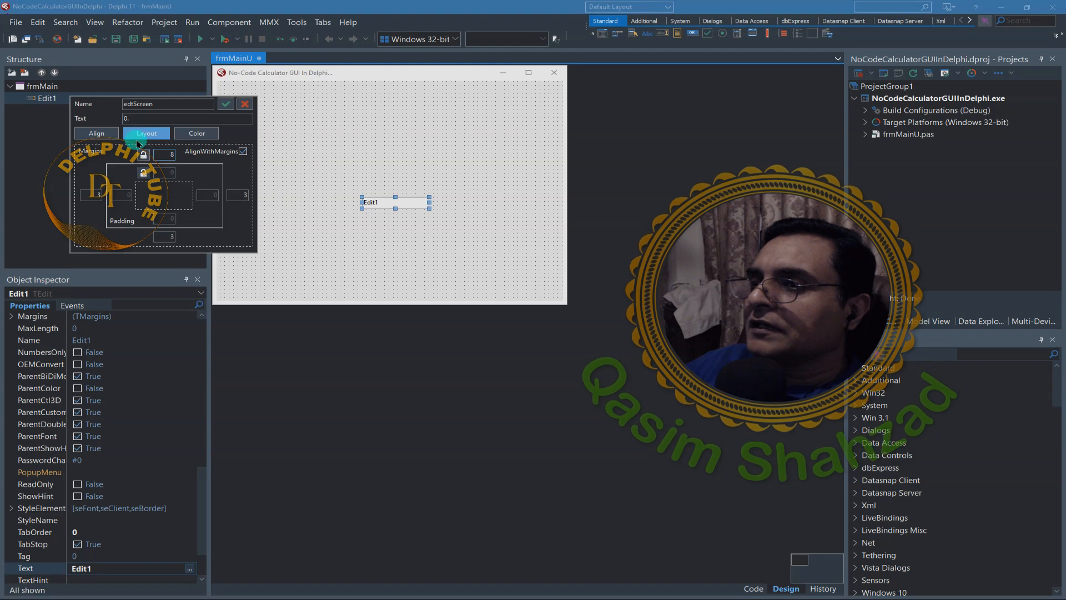
left_click(101, 134)
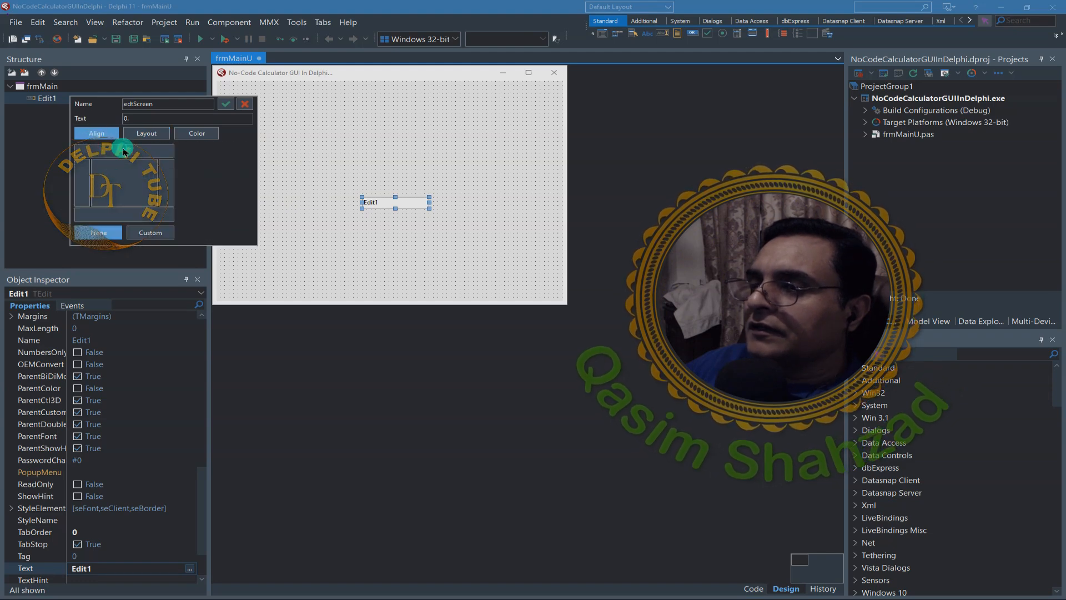
left_click(166, 154)
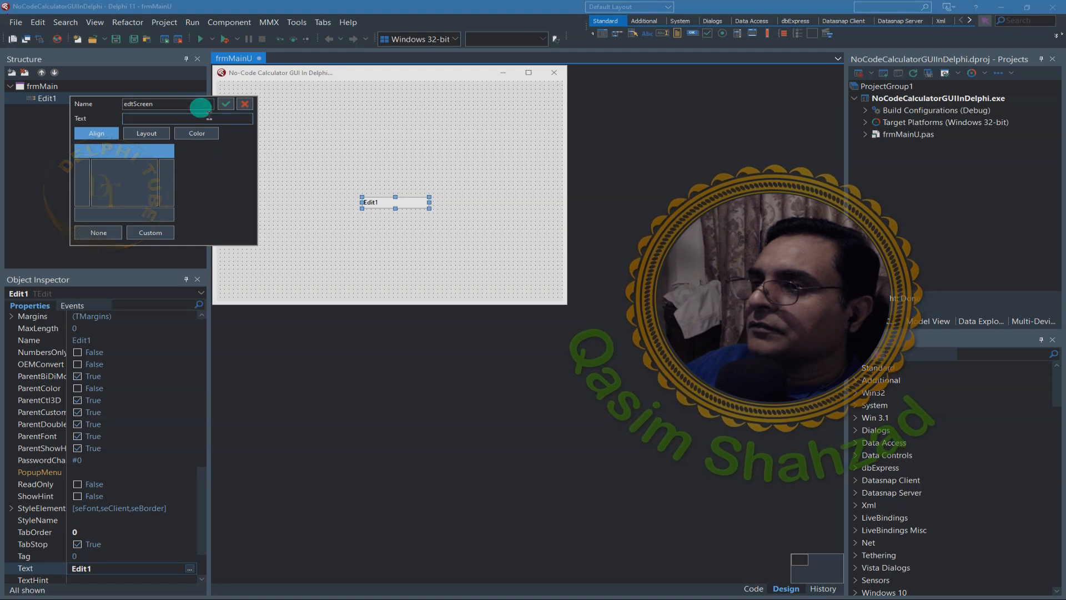
left_click(226, 109)
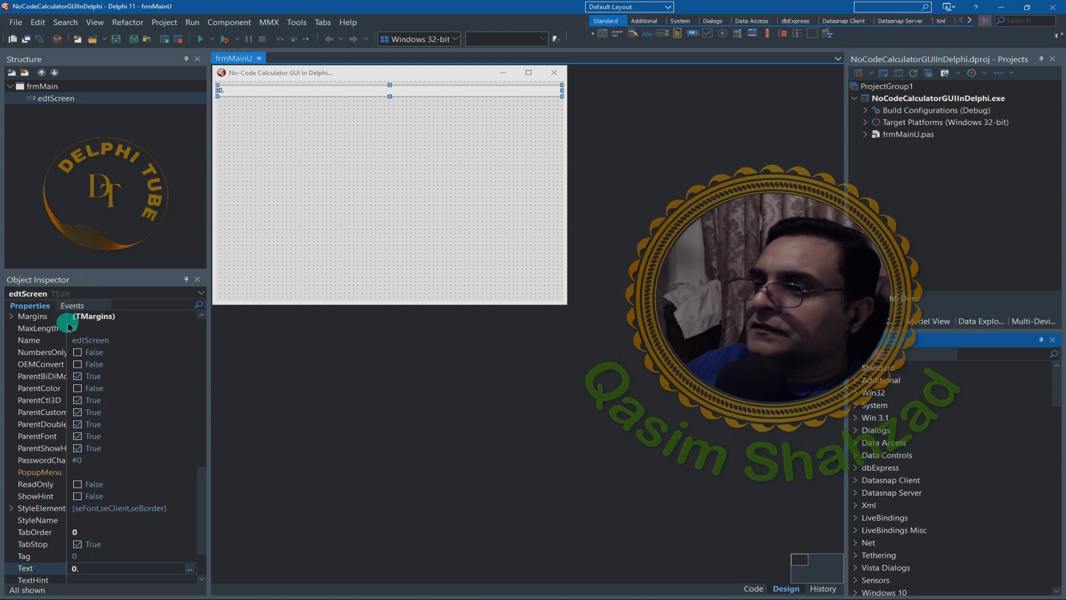
- Change edtScreen's font to Semibold style at size 18
left_click_drag(66, 323, 106, 332)
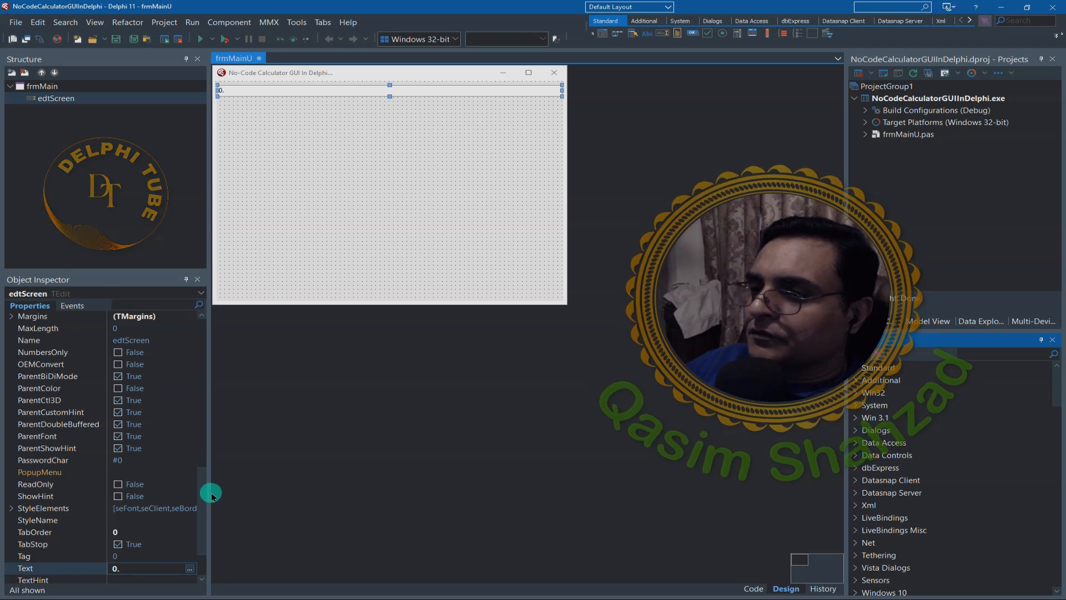
left_click_drag(211, 496, 195, 408)
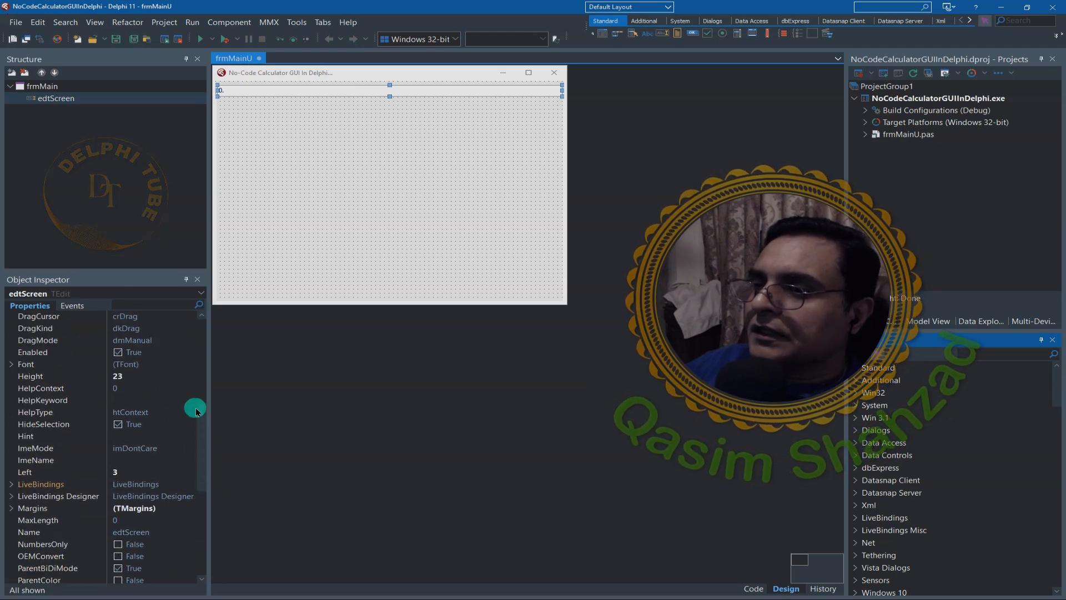
left_click(188, 365)
left_click(188, 365)
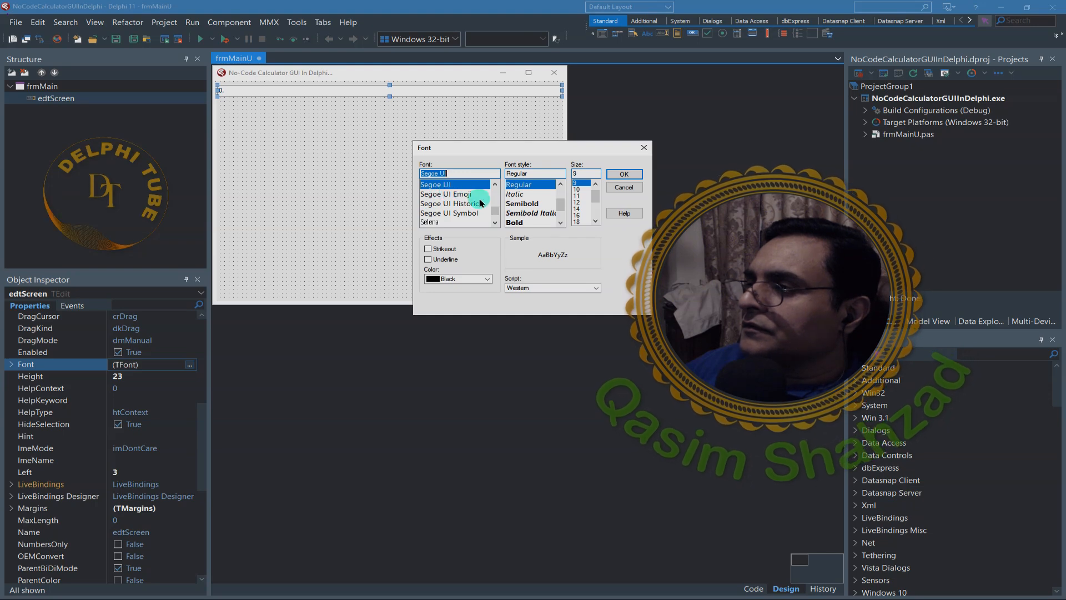
left_click(526, 204)
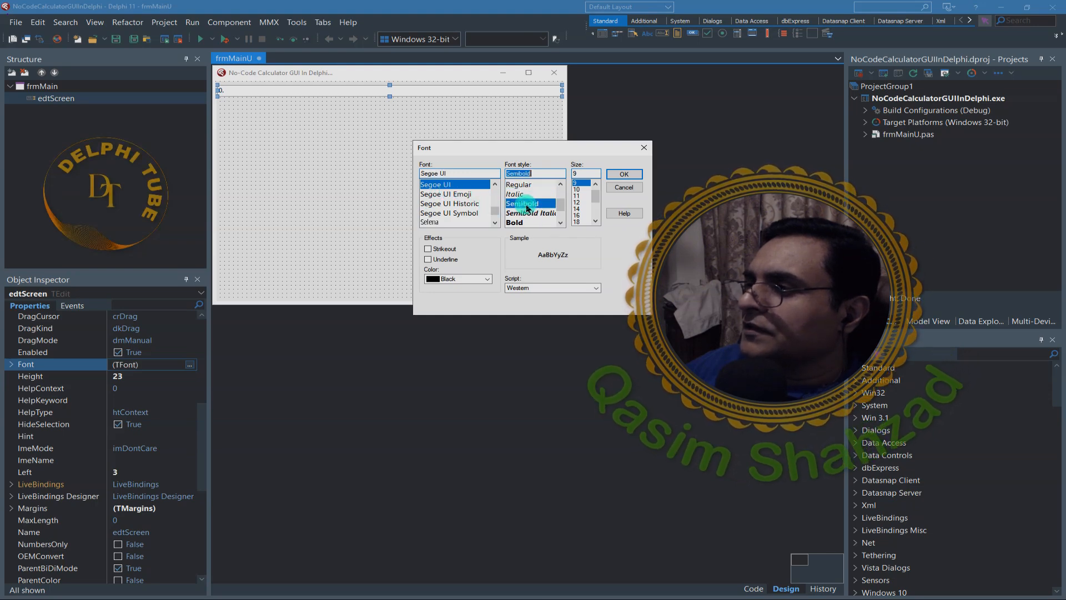
left_click(582, 221)
left_click(623, 174)
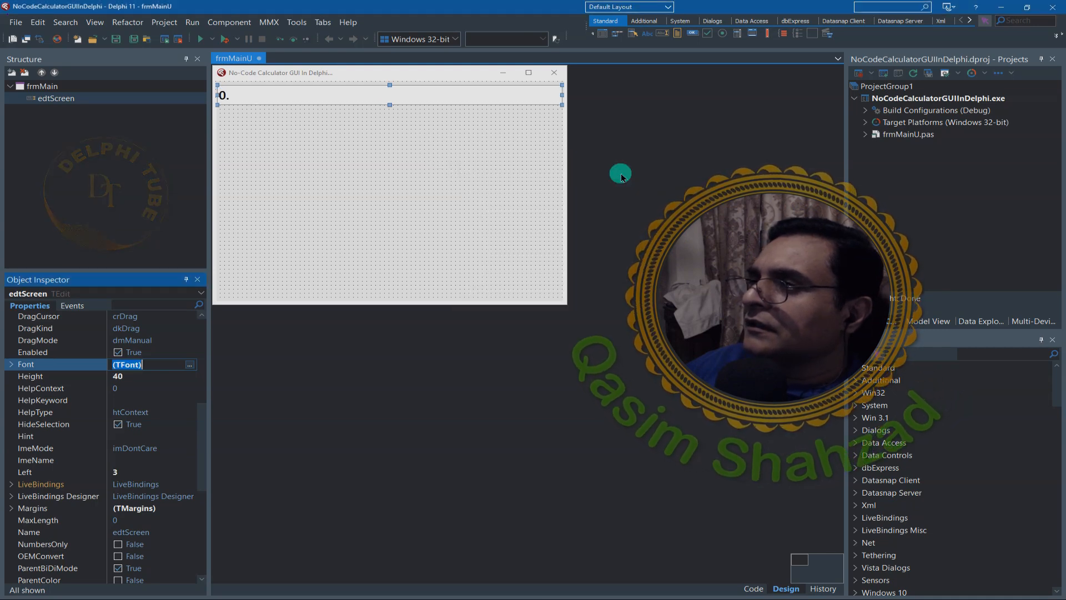
- Set edtScreen's Alignment to taRightJustify and select the main form
left_click_drag(205, 435, 204, 341)
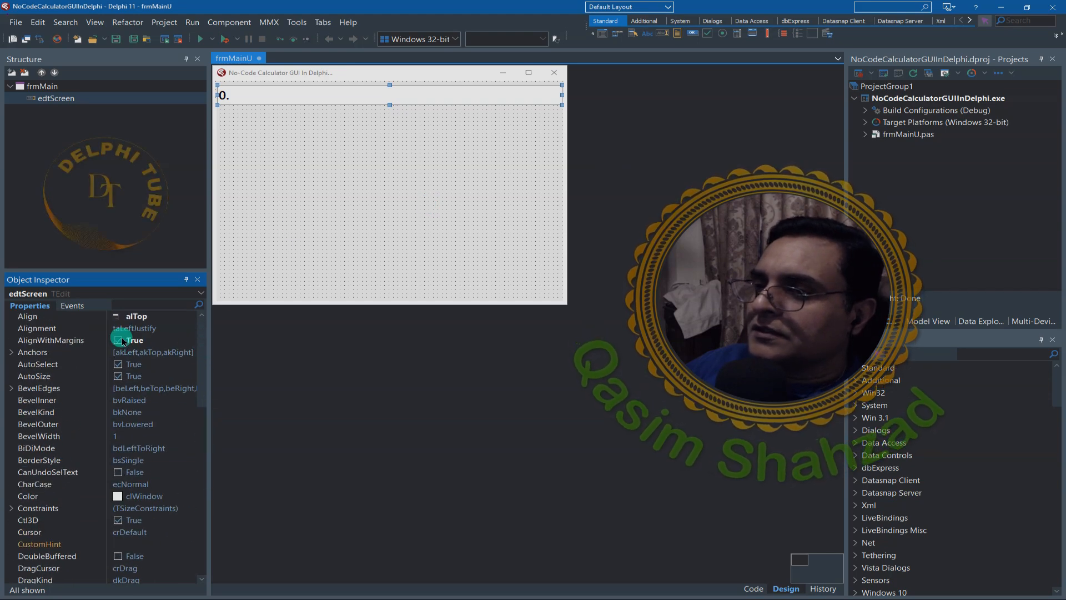
left_click(146, 328)
double_click(144, 328)
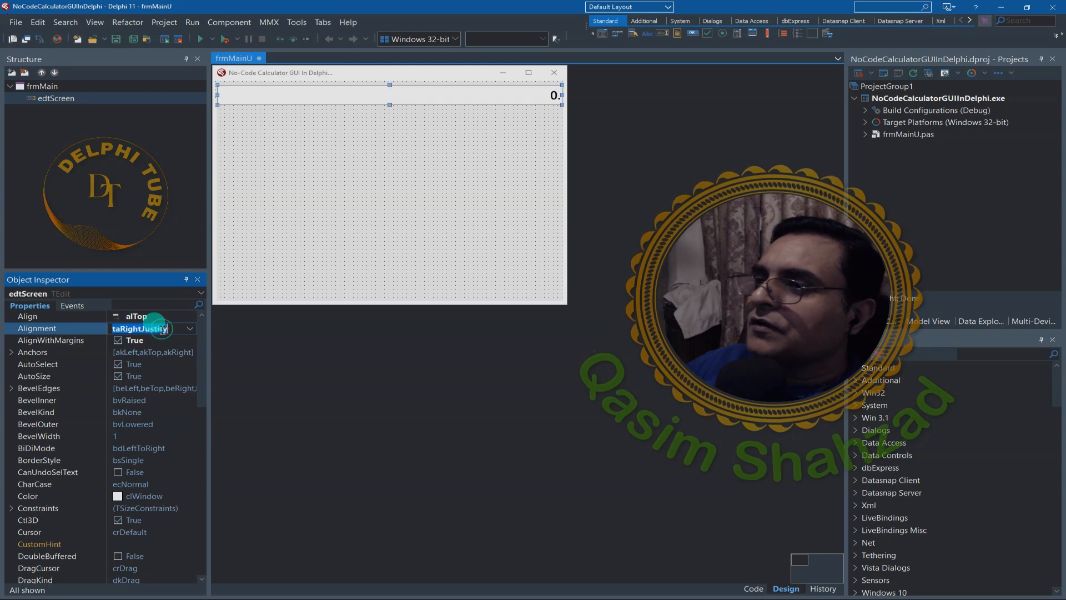
left_click(418, 224)
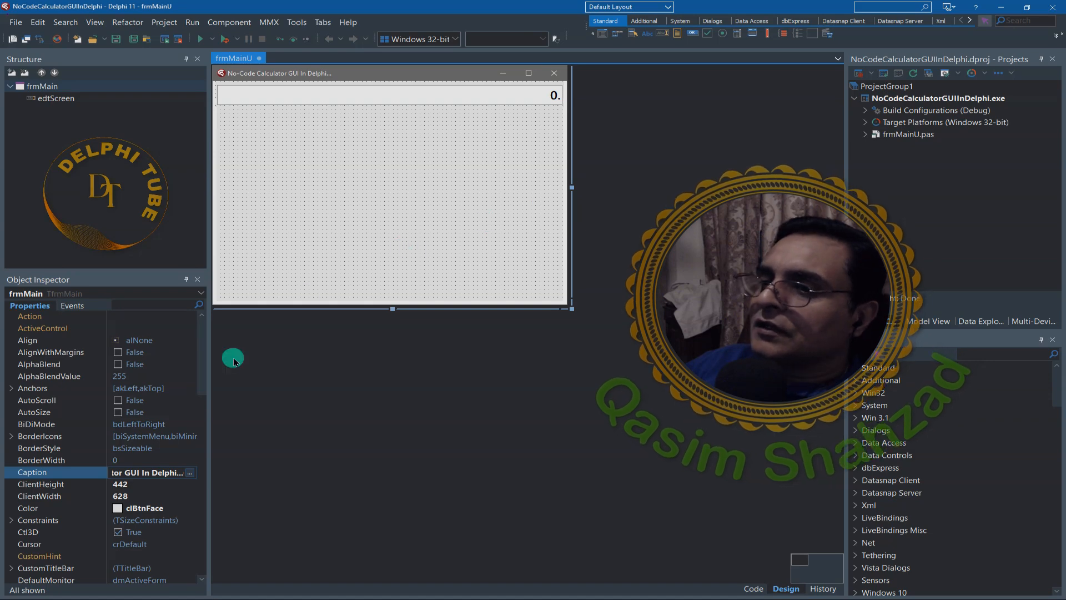
- Try form widths of 600 and 400
left_click_drag(202, 358, 193, 546)
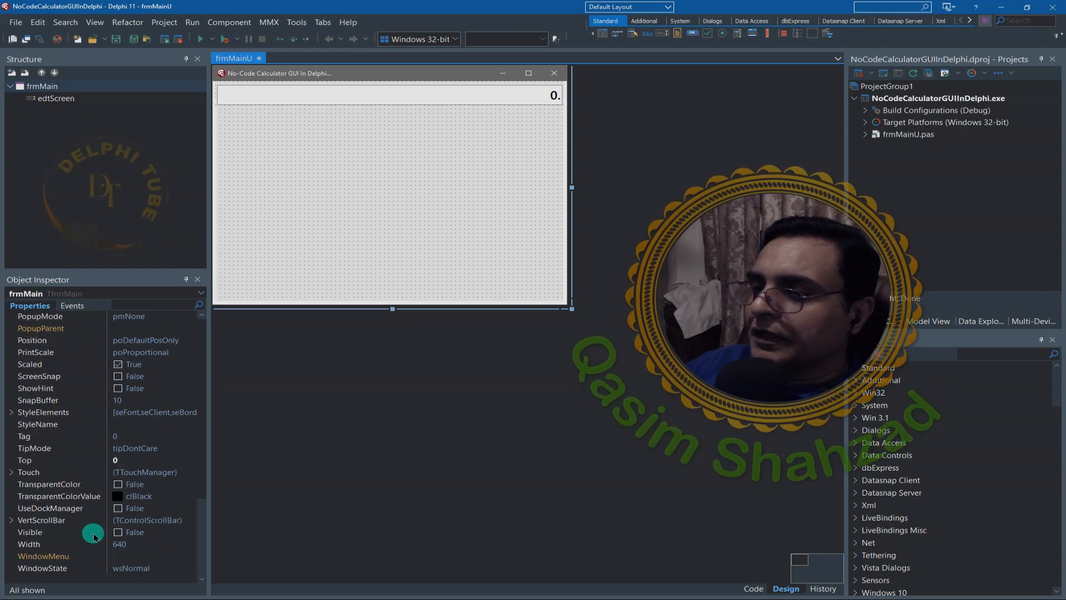
left_click(118, 546)
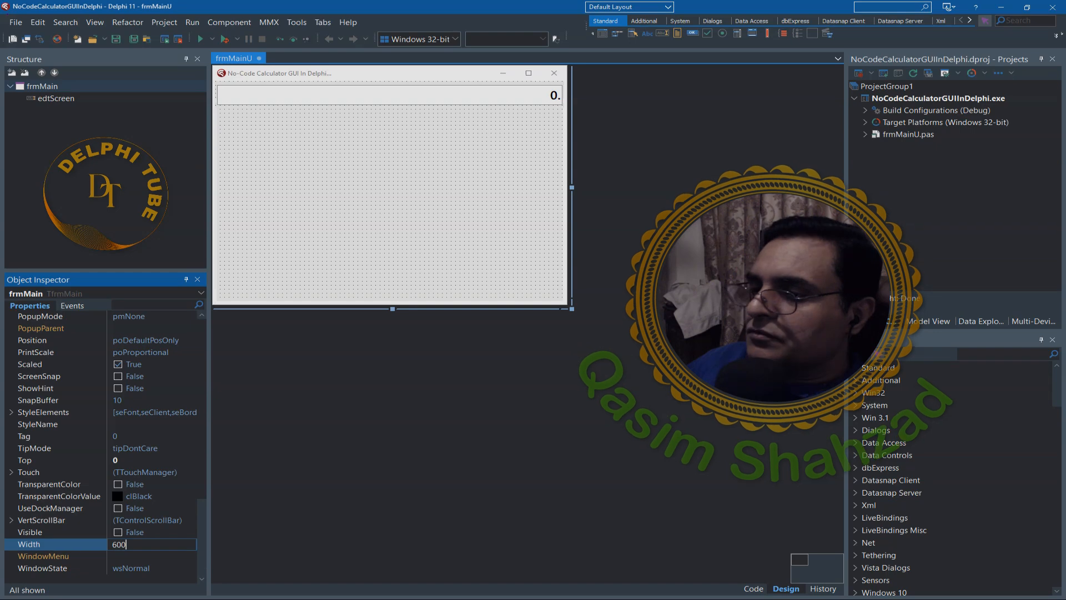
key("Return")
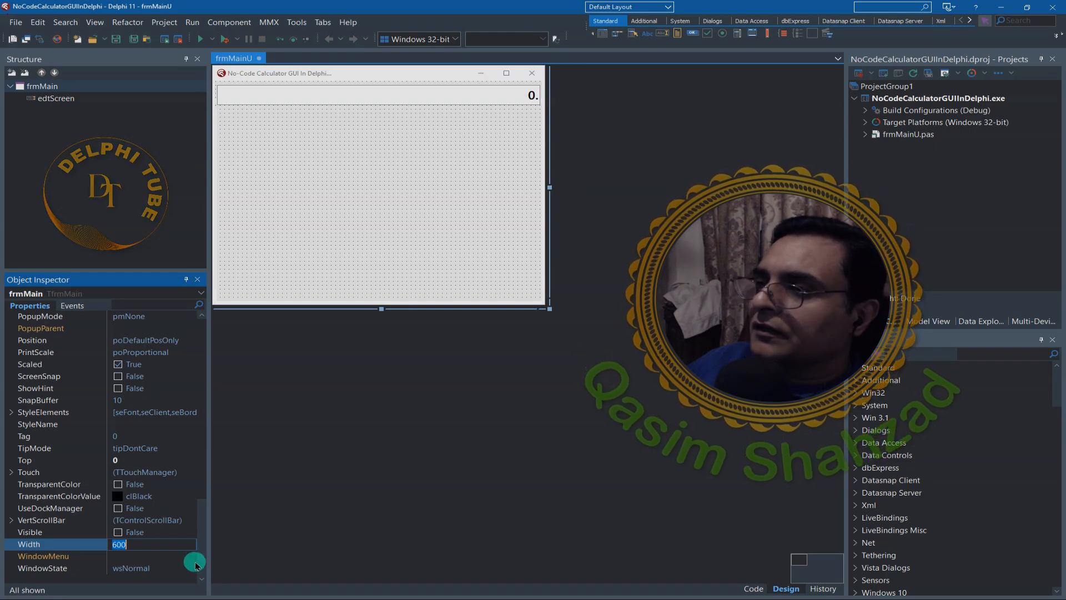
type("4")
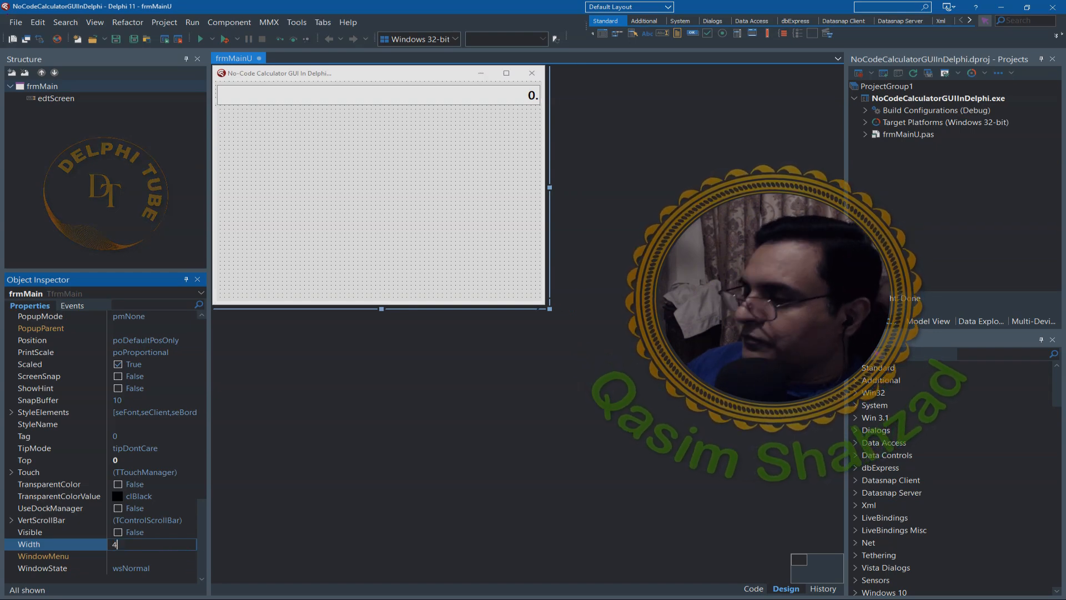
key("Return")
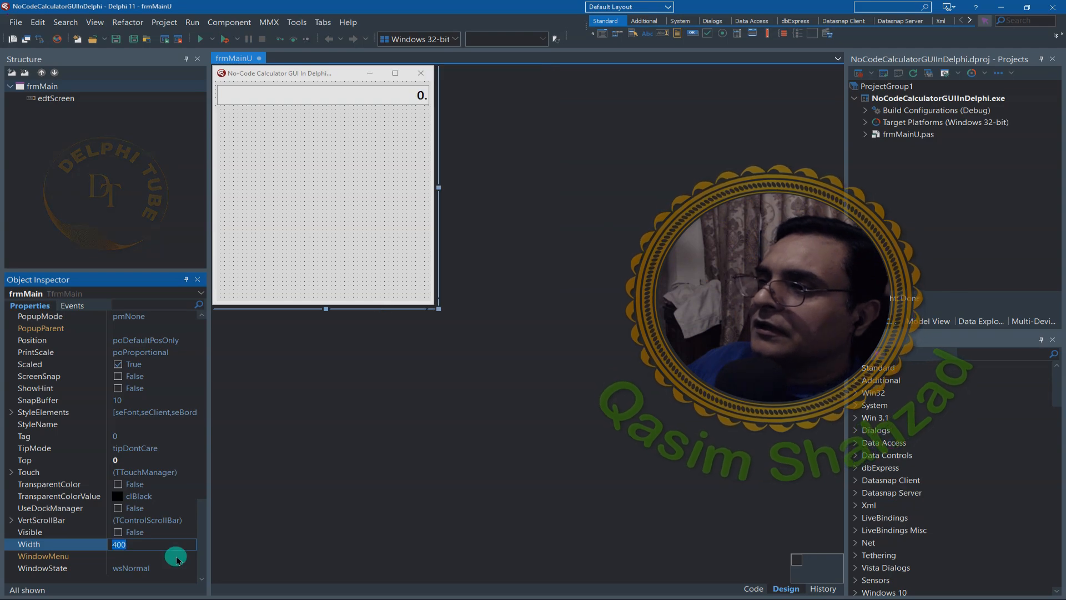
- Set the form's height to 400 after trying 600
left_click_drag(200, 534, 197, 416)
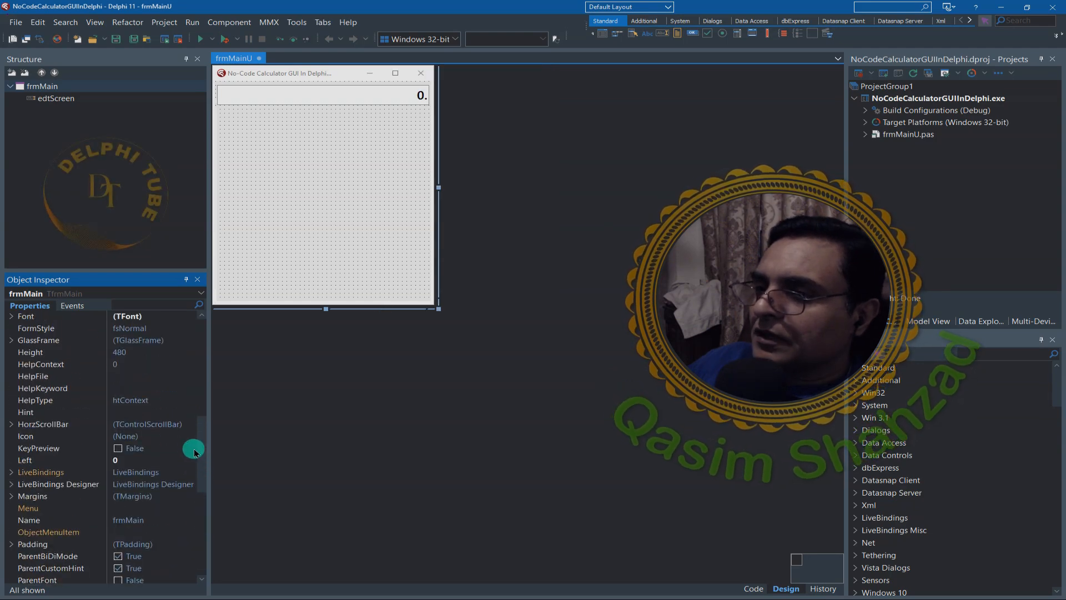
left_click(124, 354)
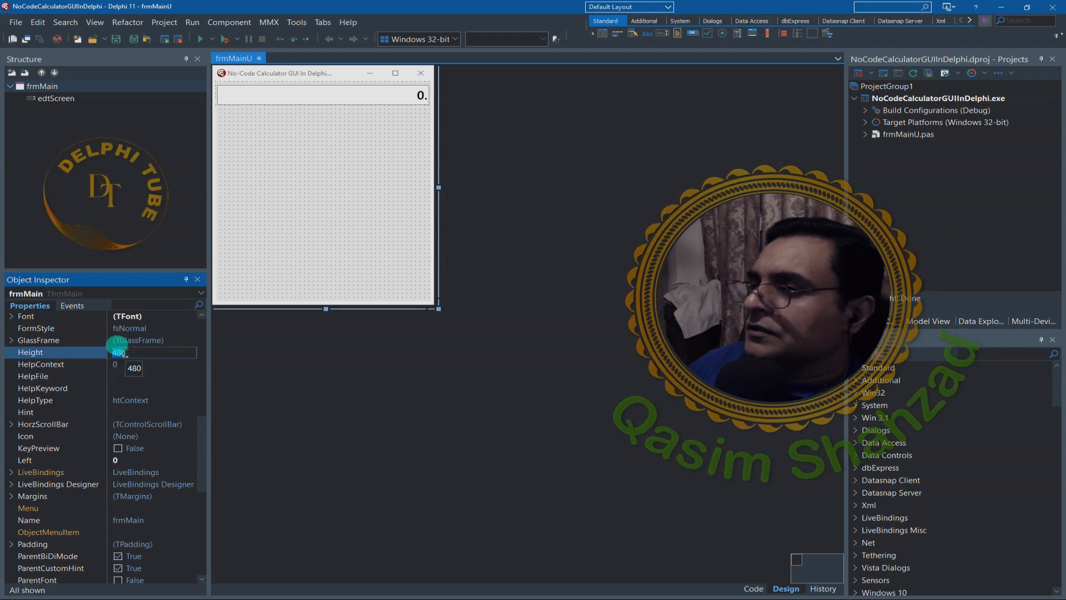
type("600")
key("Return")
left_click(125, 353)
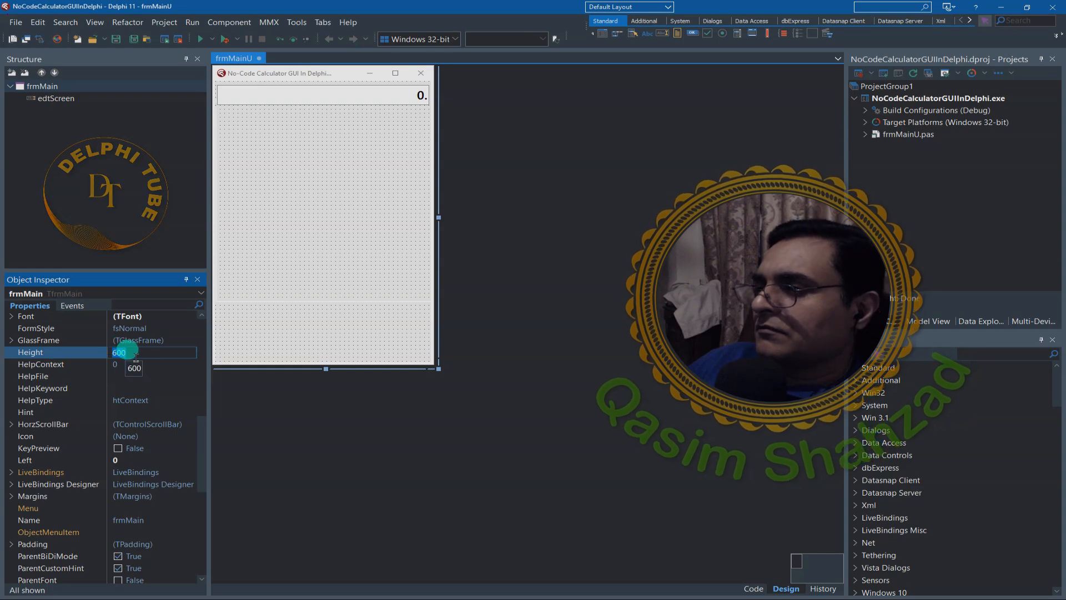
type("400")
key("Return")
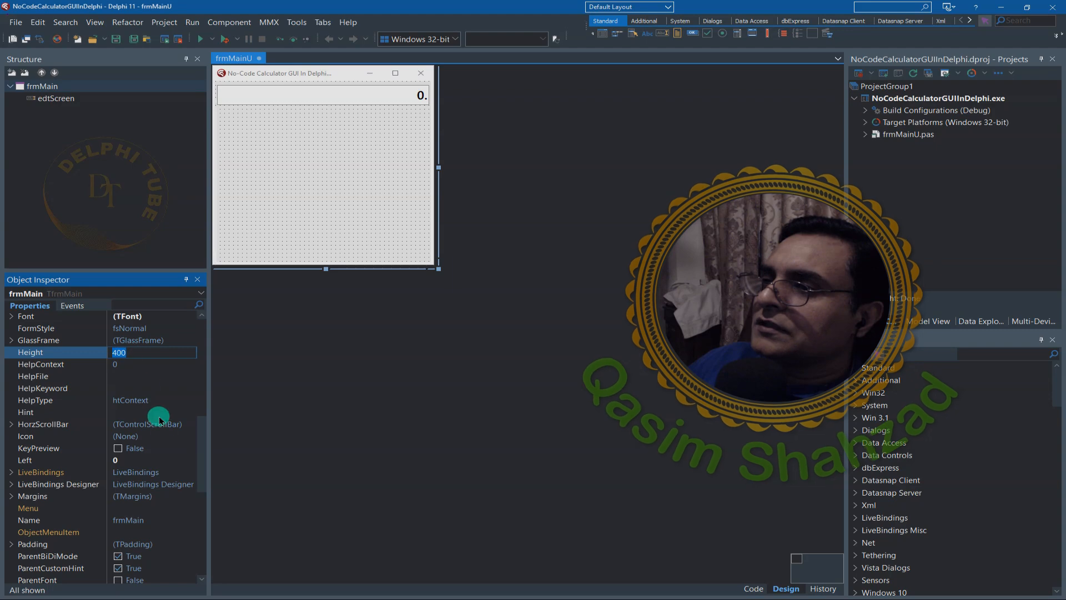
- Set the form's width to 350 and save all project files
left_click_drag(201, 436, 203, 530)
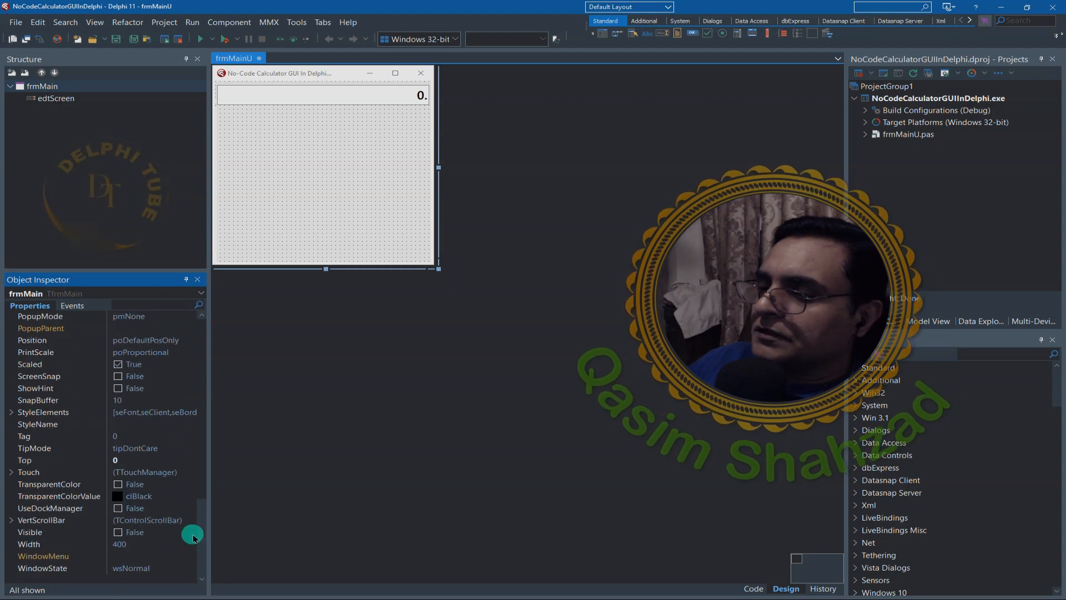
left_click(140, 544)
type("3")
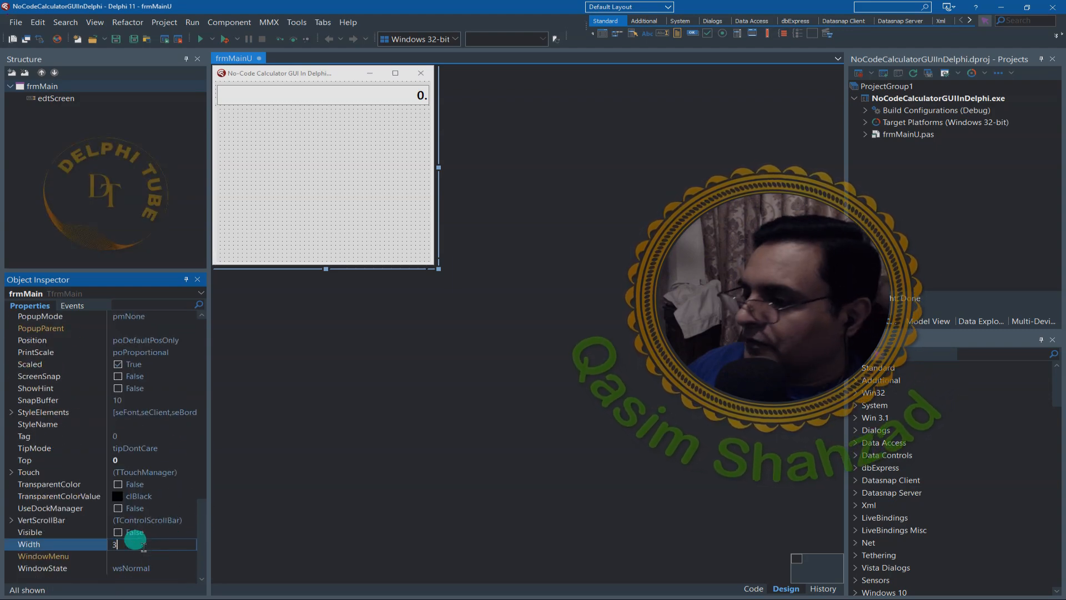
type("50")
key("Return")
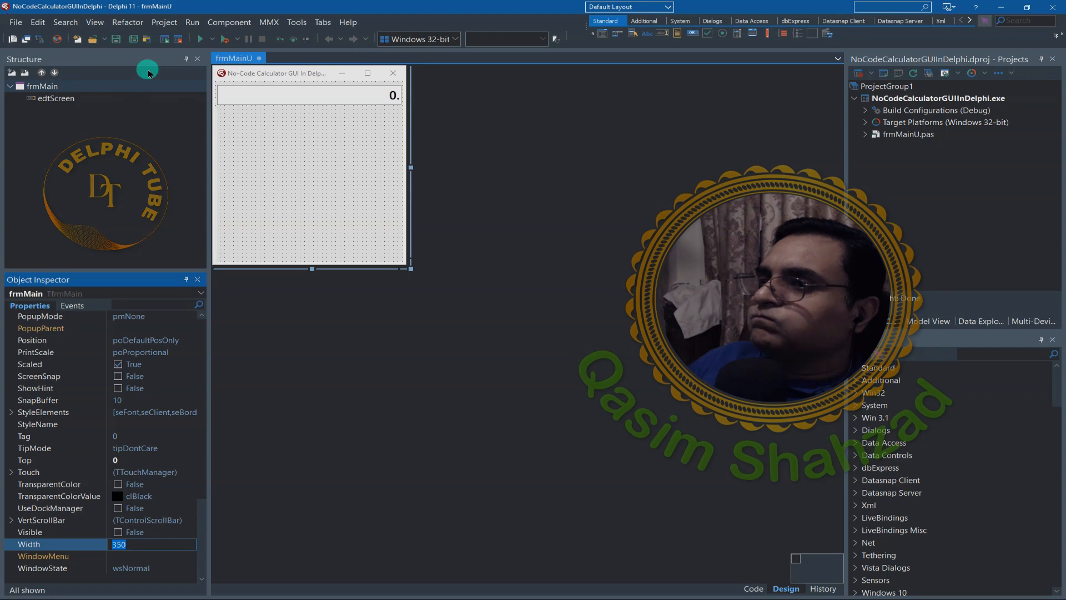
left_click(136, 41)
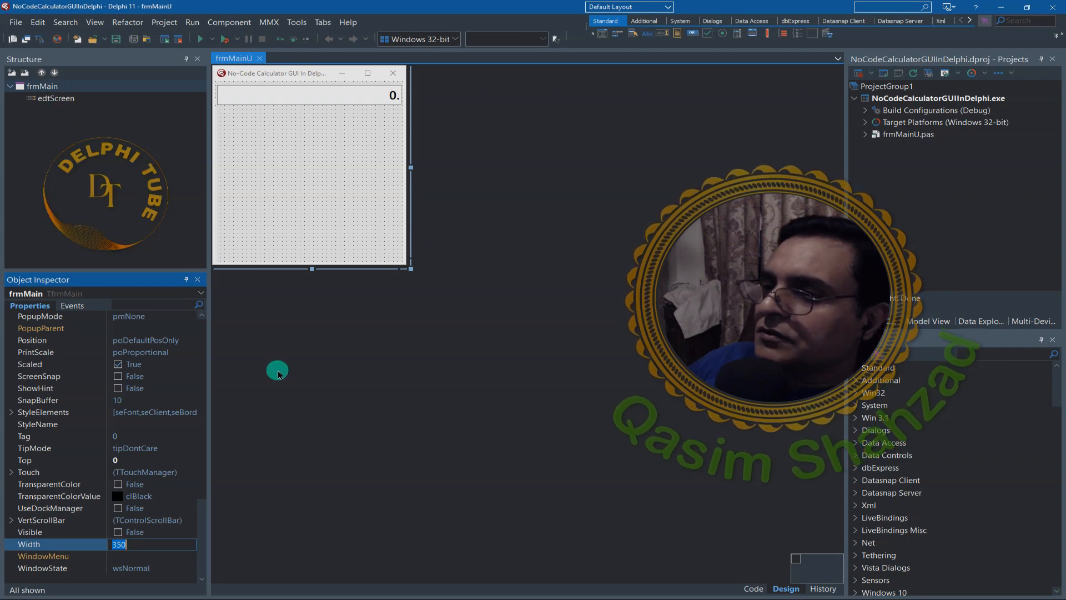
- Set the main form's Position to poScreenCenter and save all project files
left_click_drag(201, 518, 204, 477)
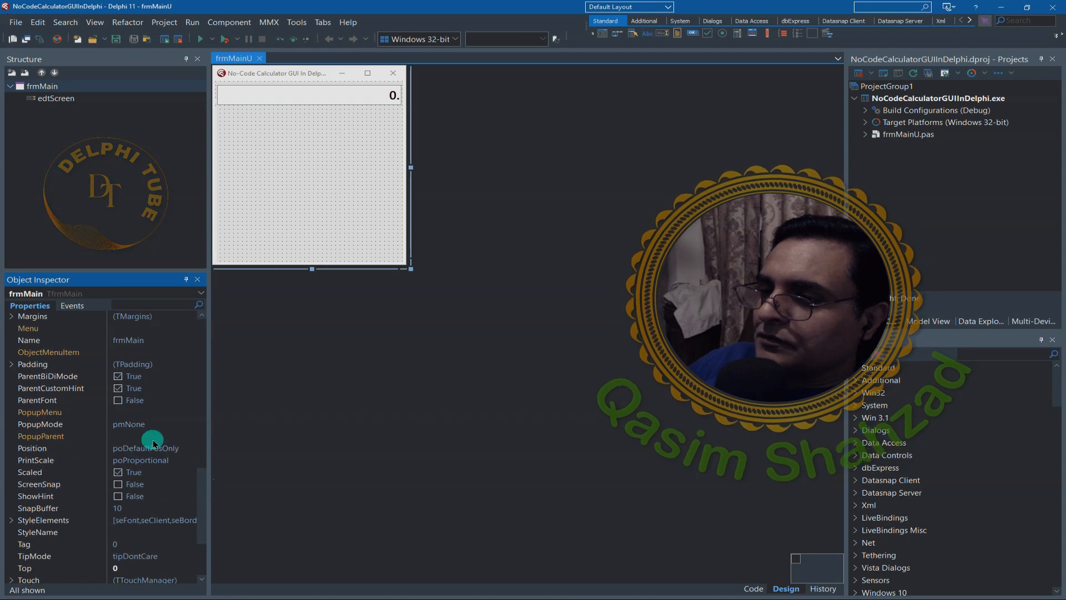
left_click(133, 448)
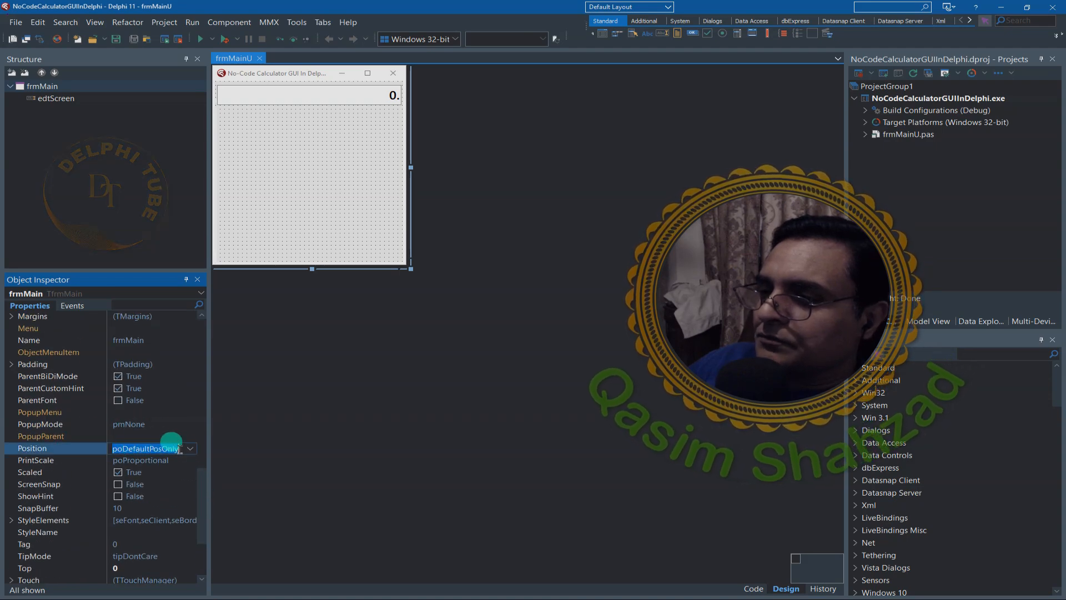
left_click(191, 451)
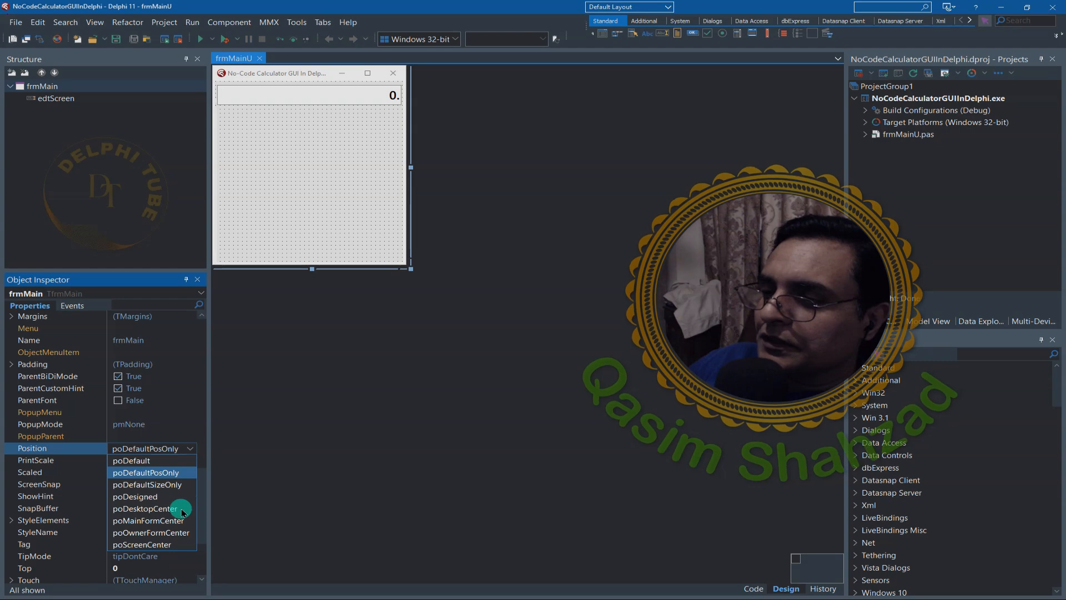
left_click(151, 547)
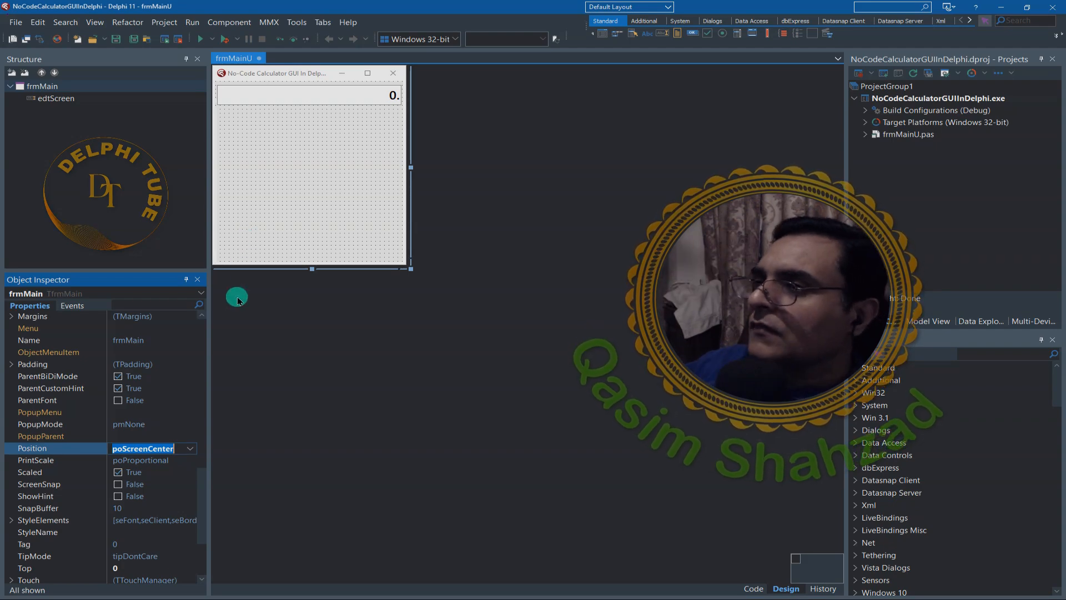
left_click(133, 39)
- Run the application to check where the form opens on the screen, and close it
left_click(201, 40)
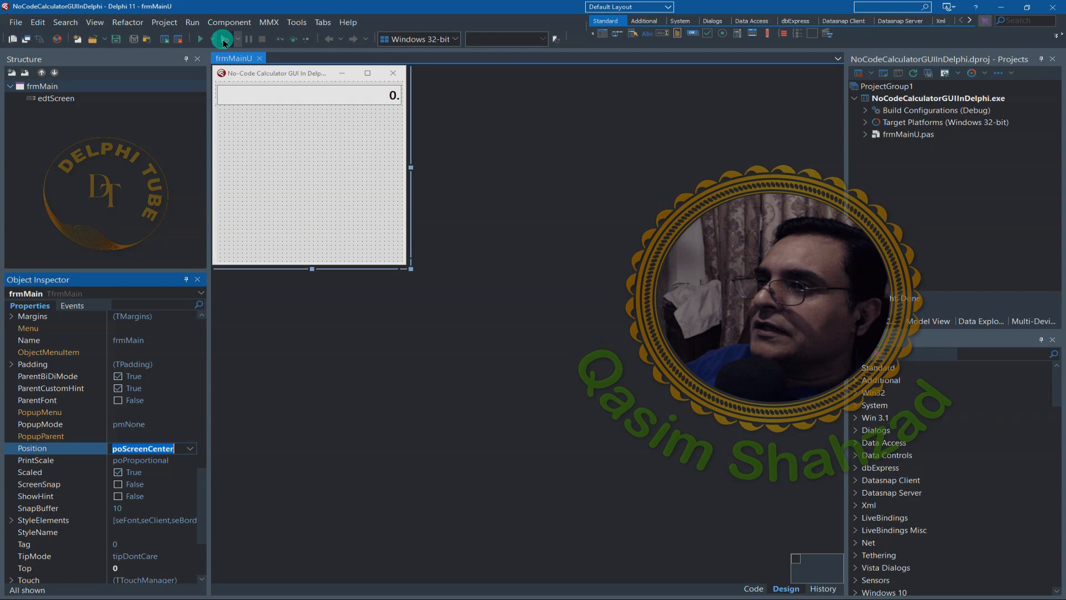
left_click(244, 74)
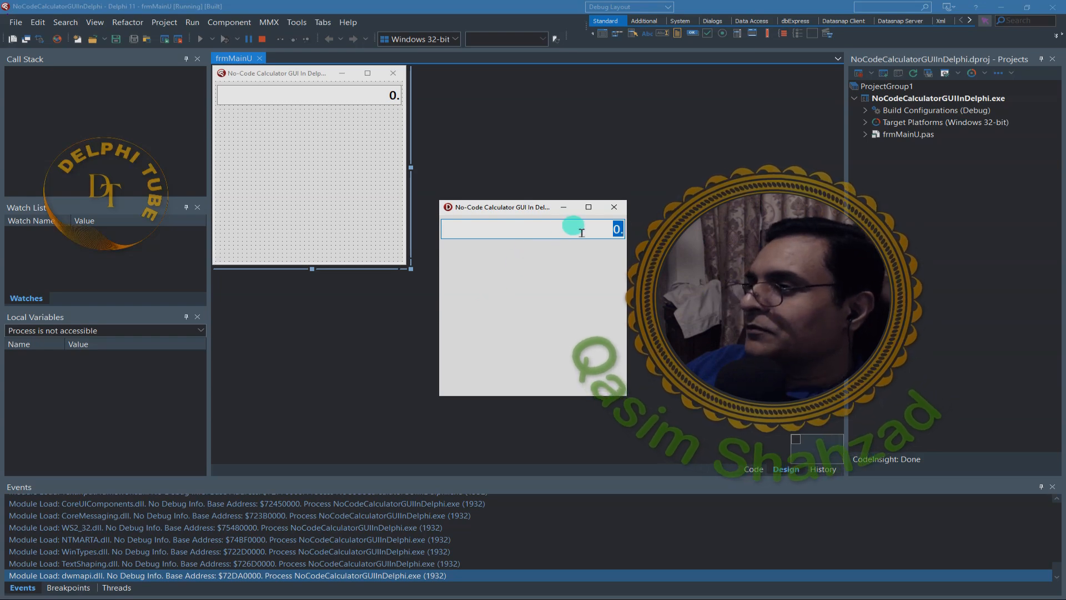
key("alt+F4")
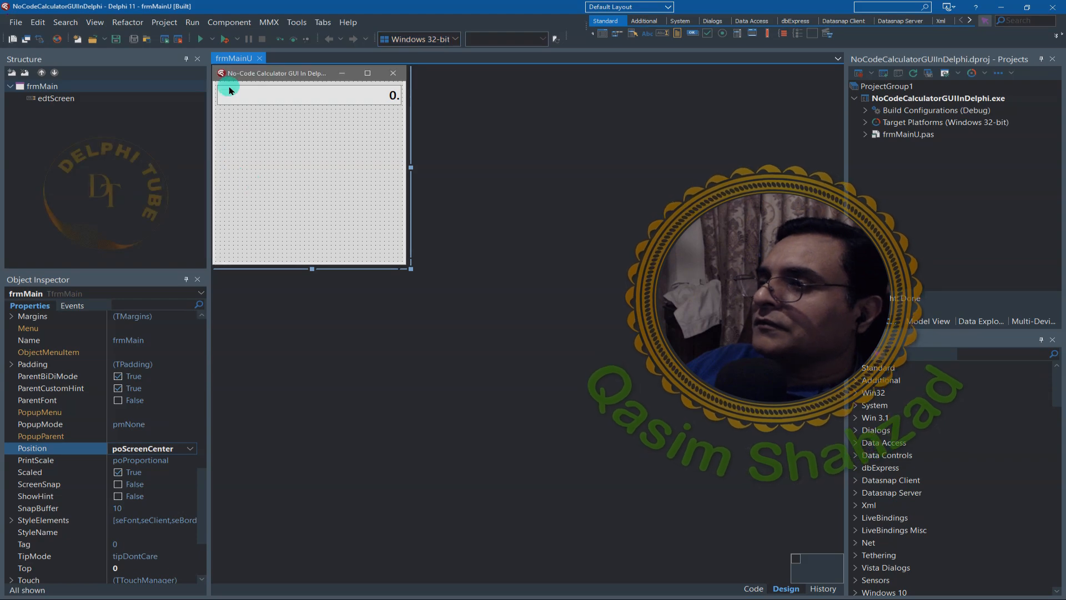
- Open the project options at the application's Appearance settings and move the dialog clear of the webcam overlay
left_click(165, 25)
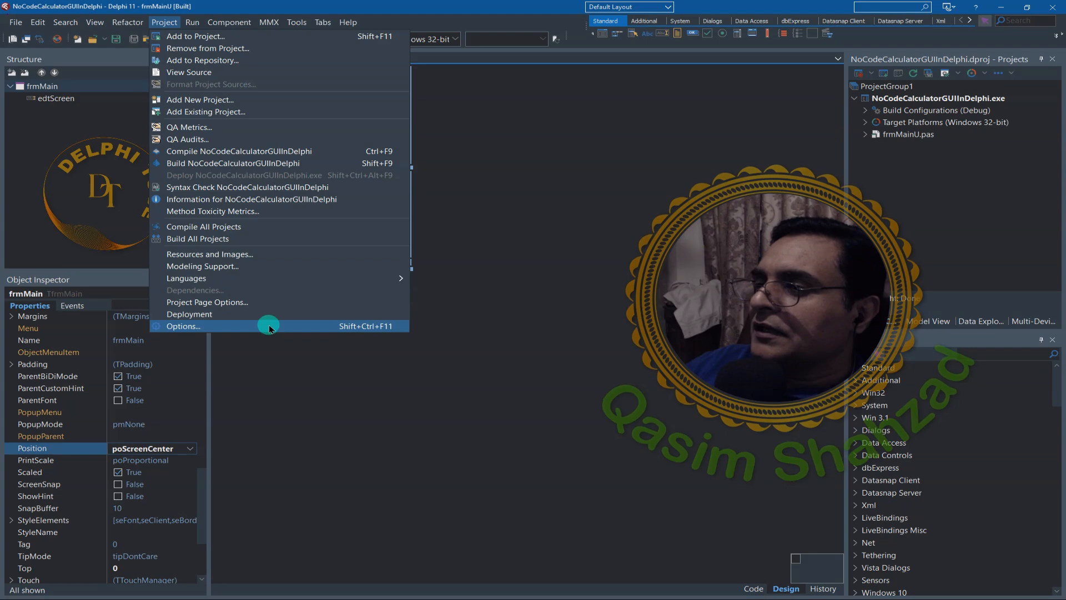
mouse_move(232, 276)
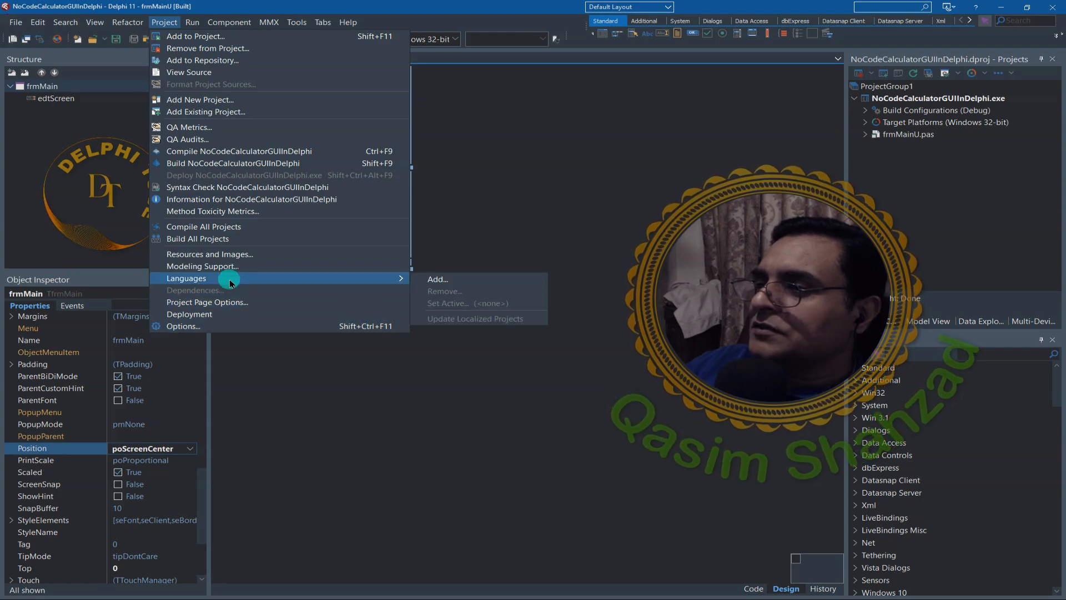
left_click(218, 331)
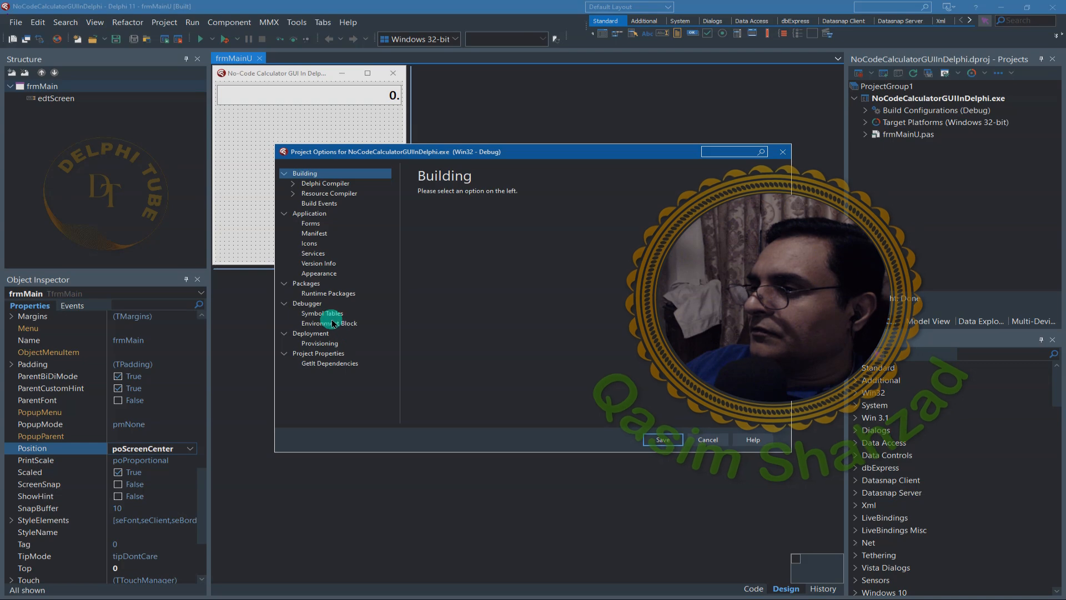
left_click(320, 273)
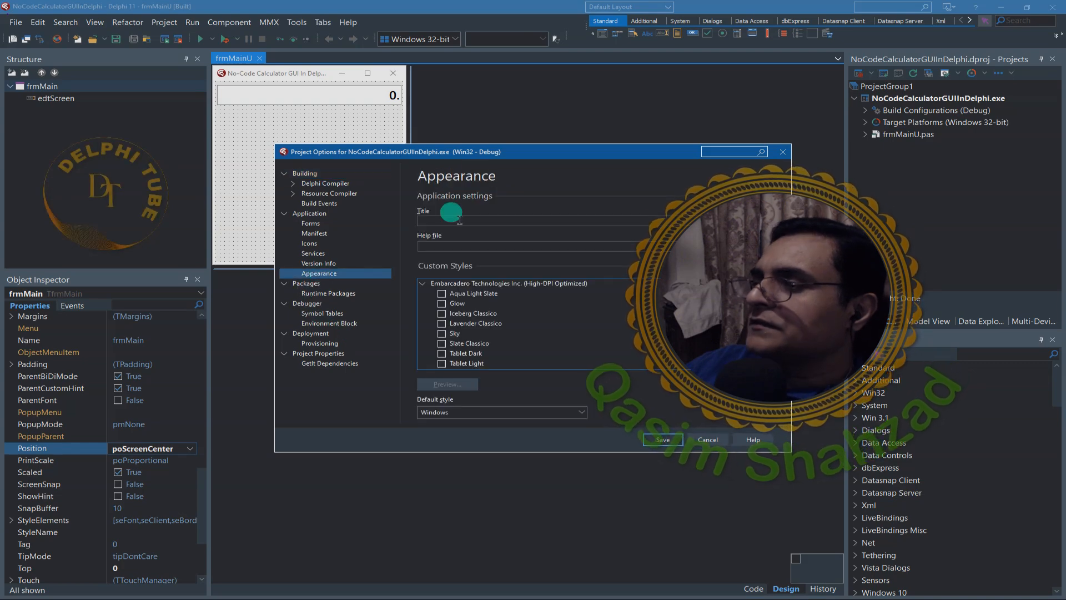
left_click_drag(469, 150, 294, 138)
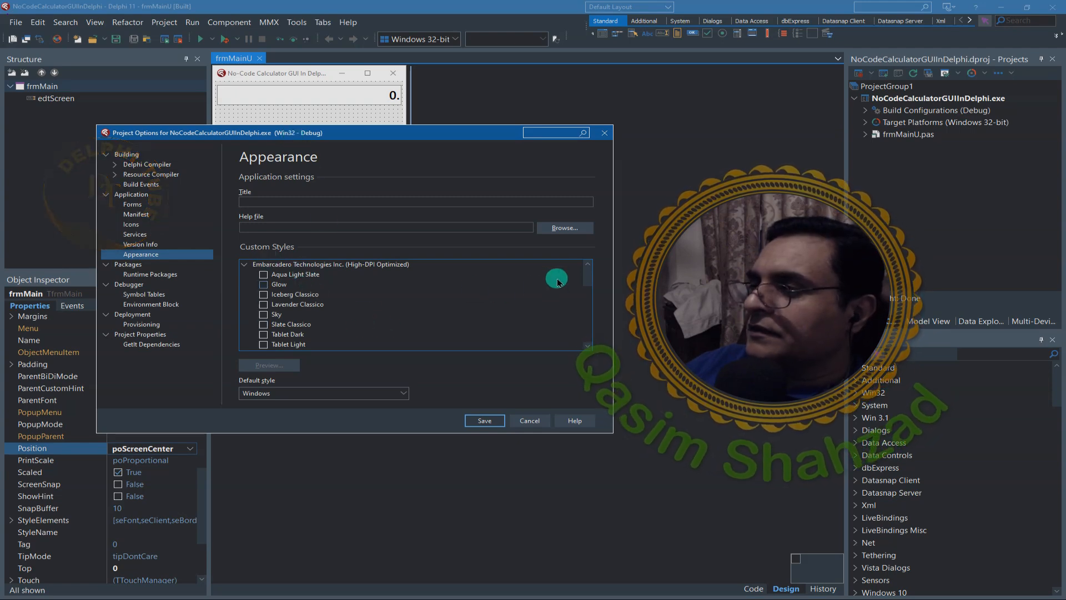
- Preview the Obsidian and Onyx Blue custom styles
left_click_drag(588, 278, 581, 345)
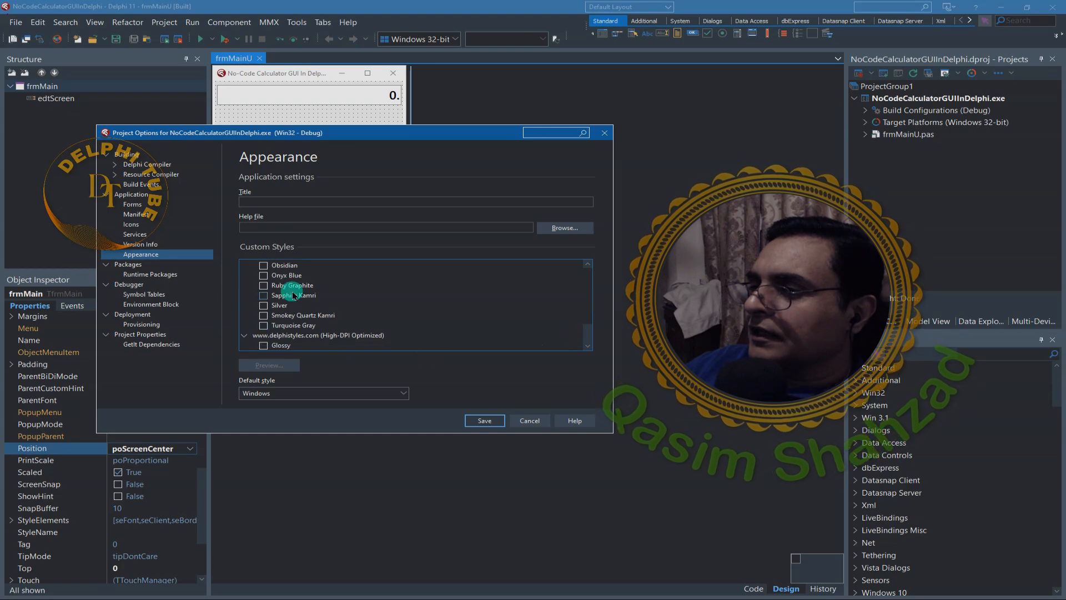
left_click(292, 266)
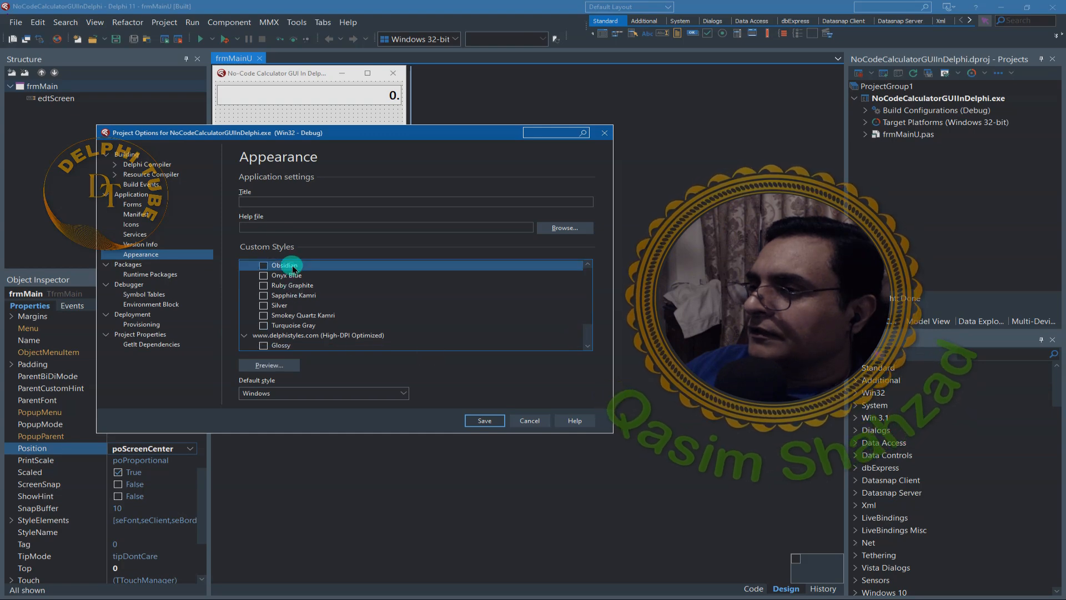
left_click(268, 364)
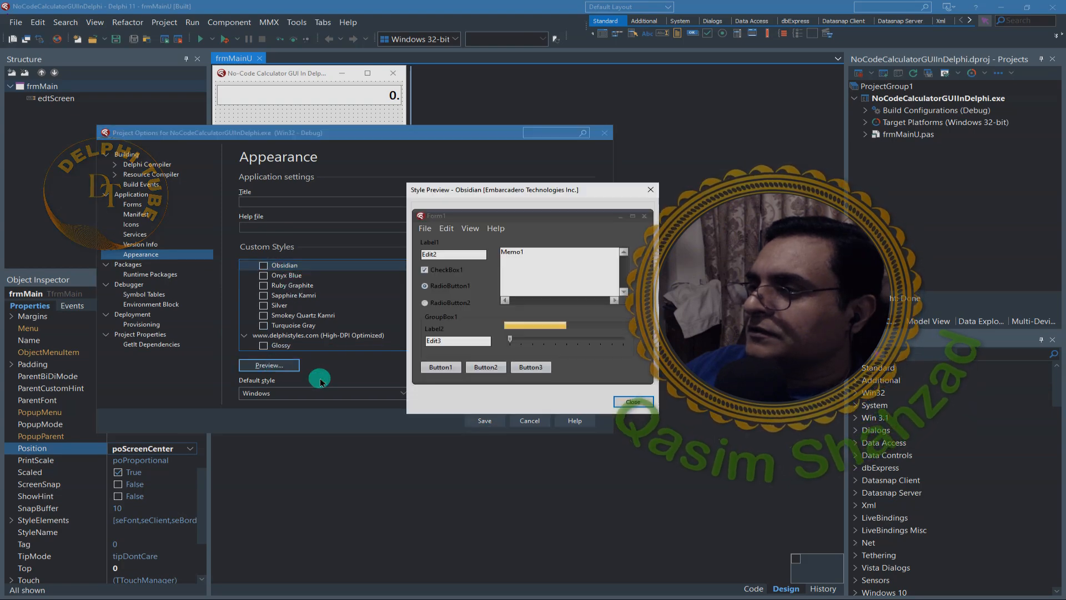
left_click(624, 402)
left_click(295, 276)
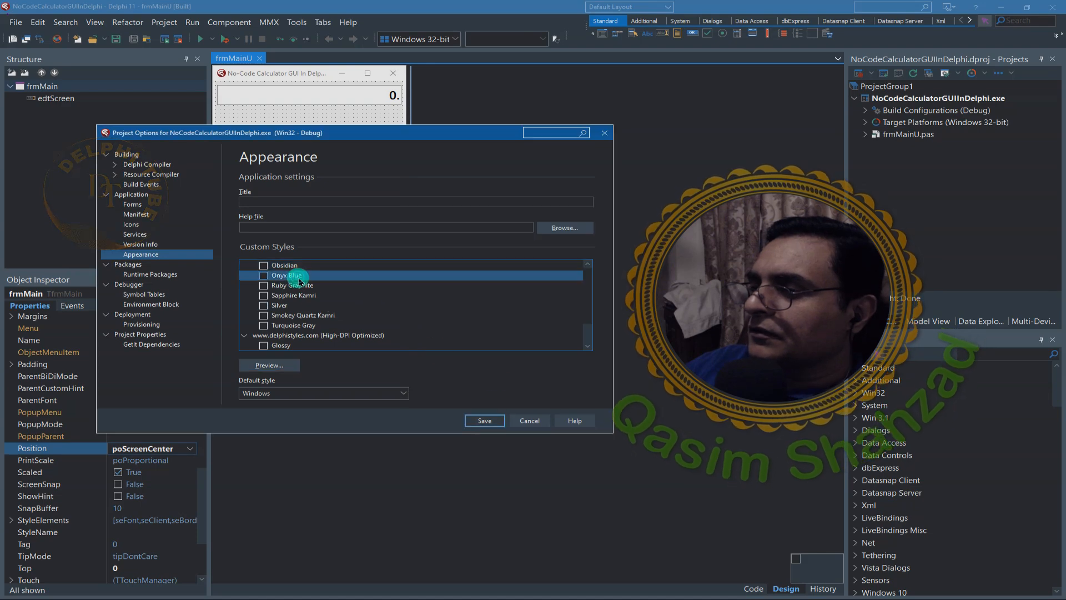
left_click(278, 366)
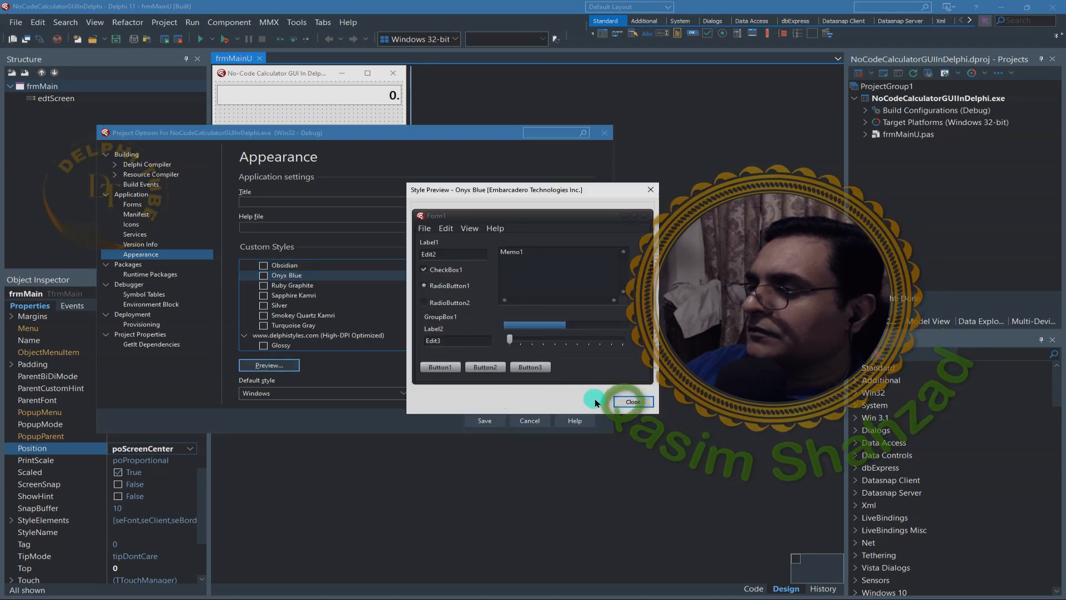
left_click_drag(536, 196, 409, 171)
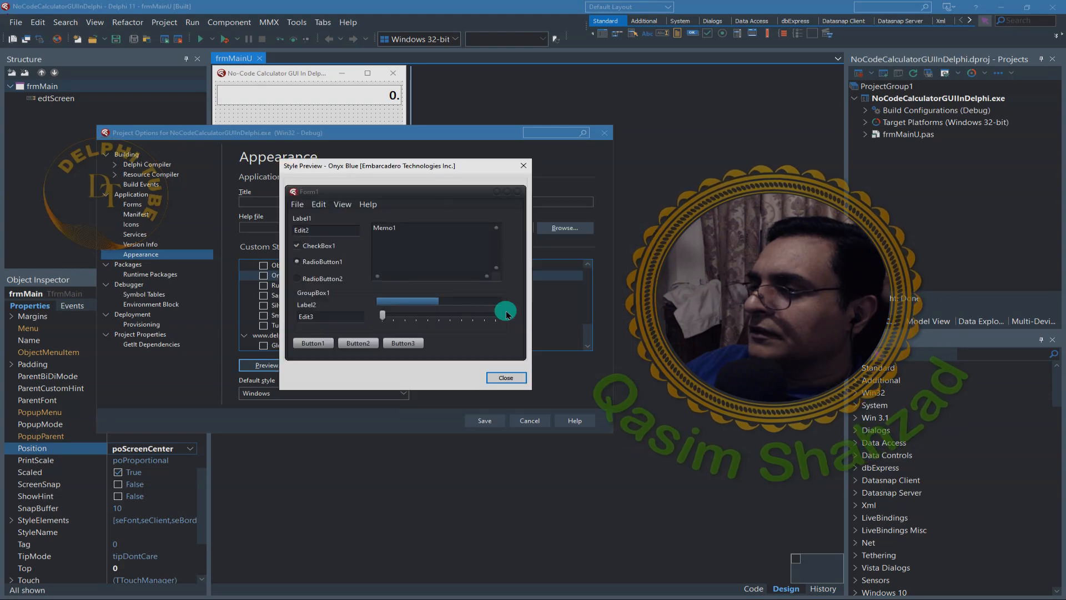
left_click(505, 378)
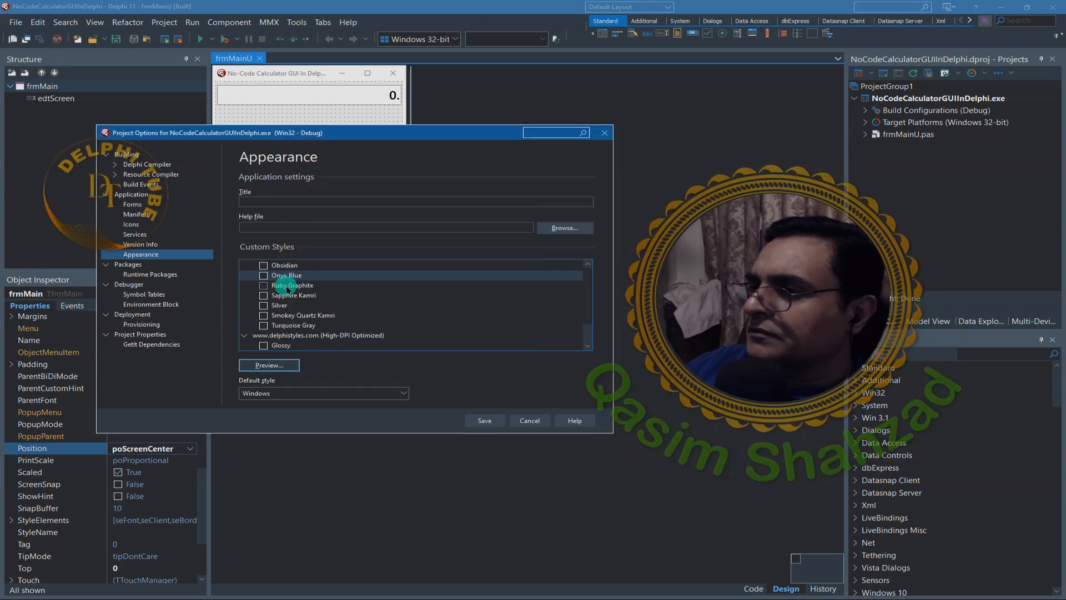
- Preview the Ruby Graphite custom style, enable it for the project, and save the options
left_click(281, 286)
left_click(273, 365)
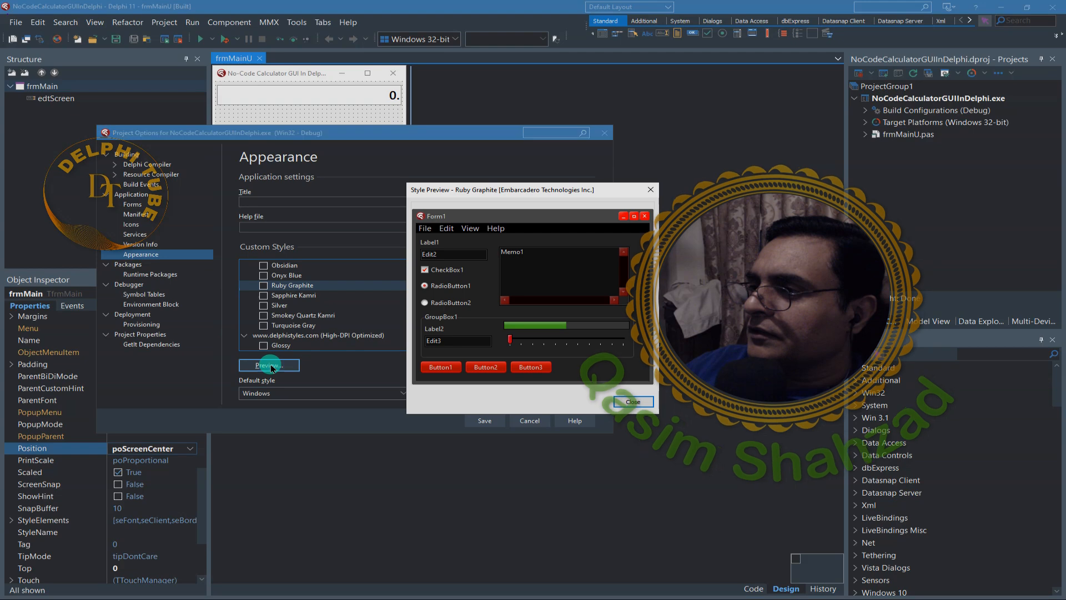
left_click_drag(530, 195, 363, 195)
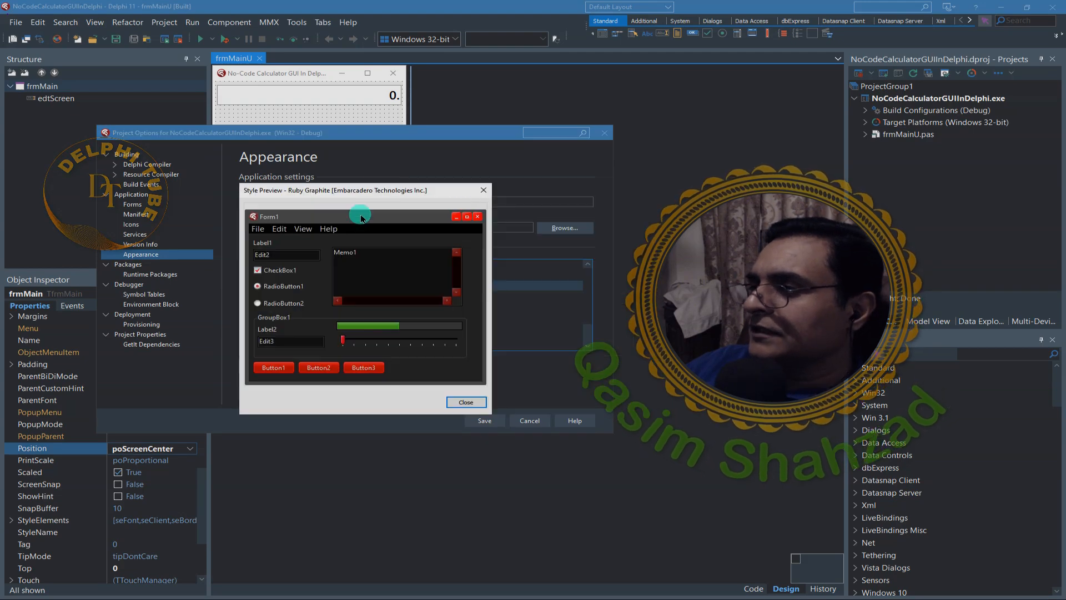
left_click(454, 401)
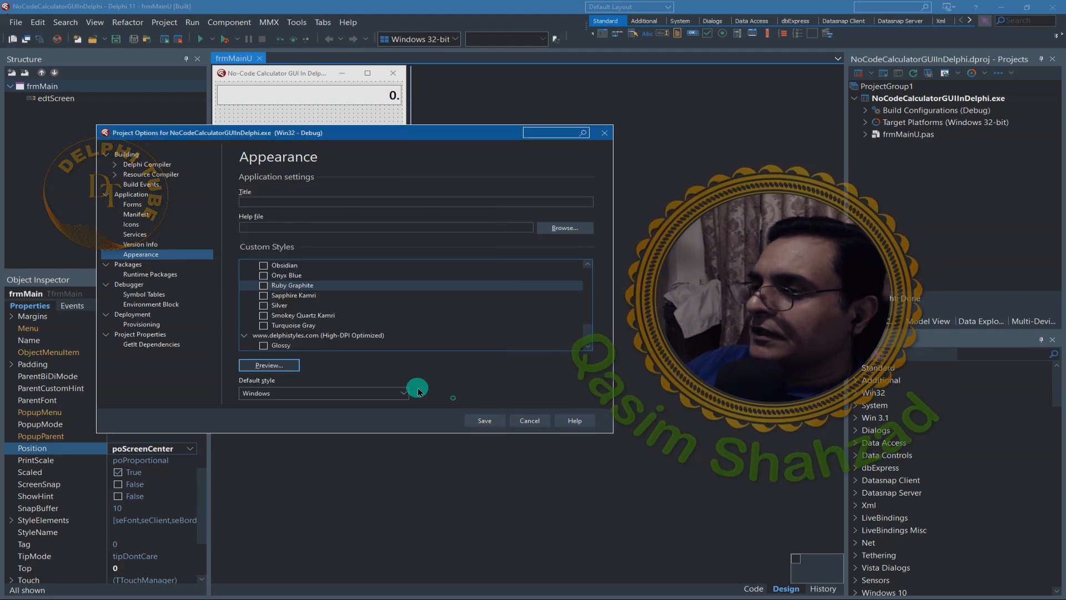
left_click(263, 285)
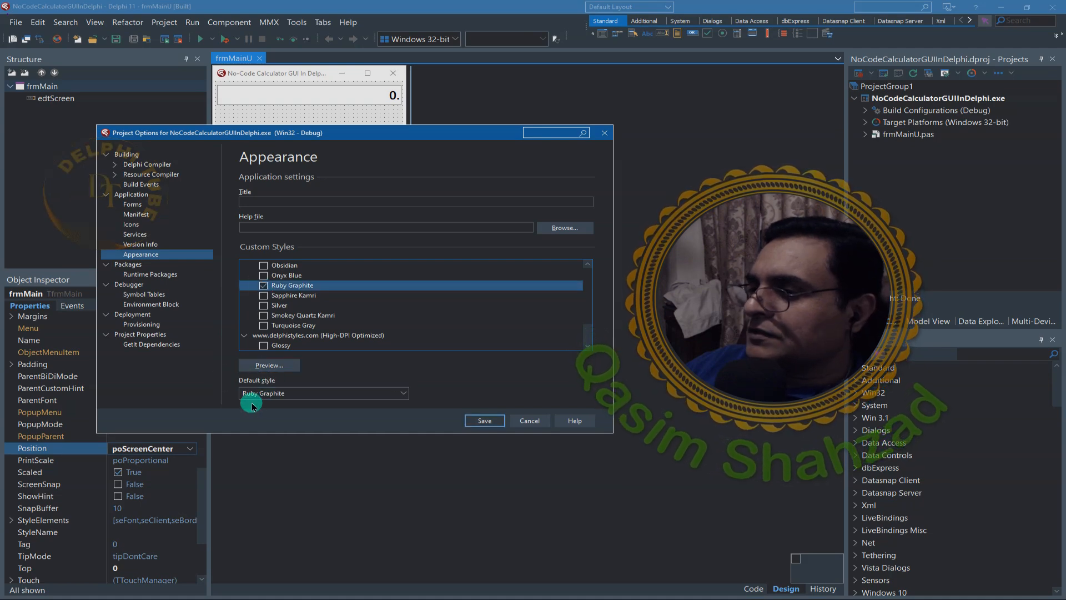
left_click(472, 423)
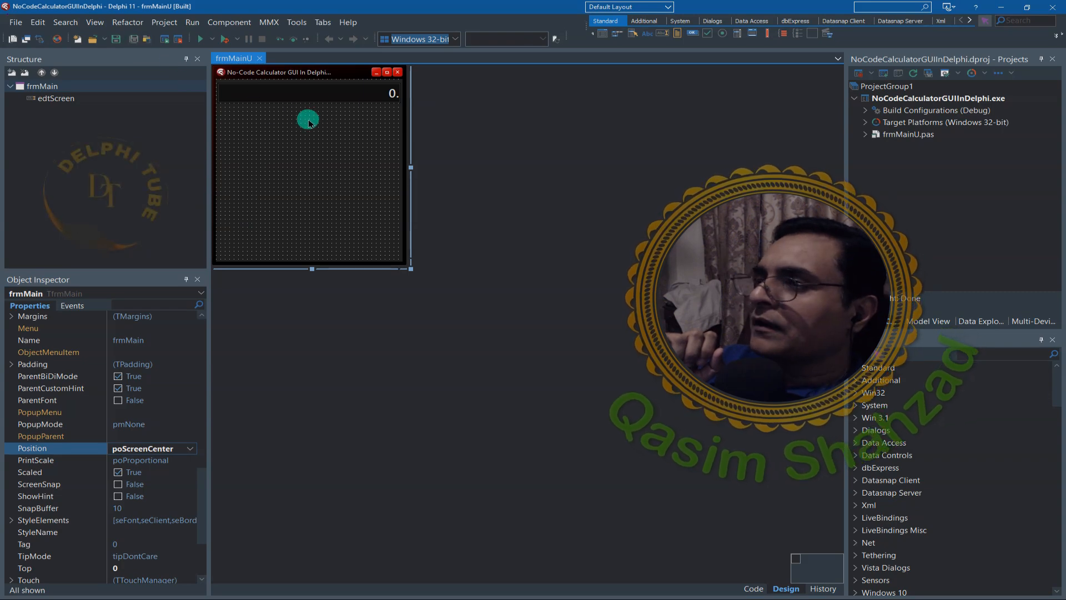
left_click(1026, 356)
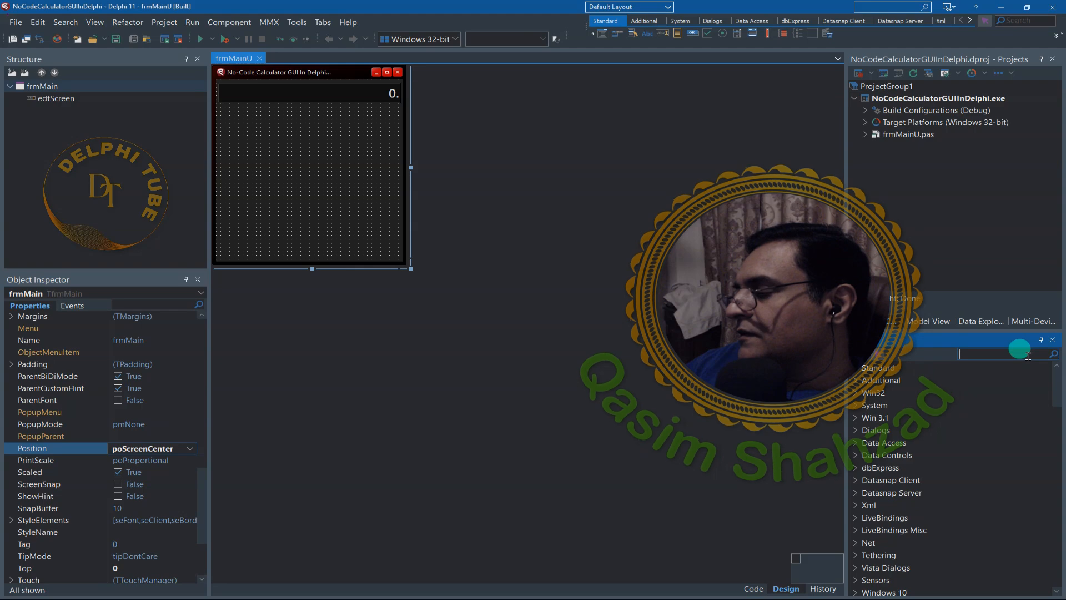
type("vir")
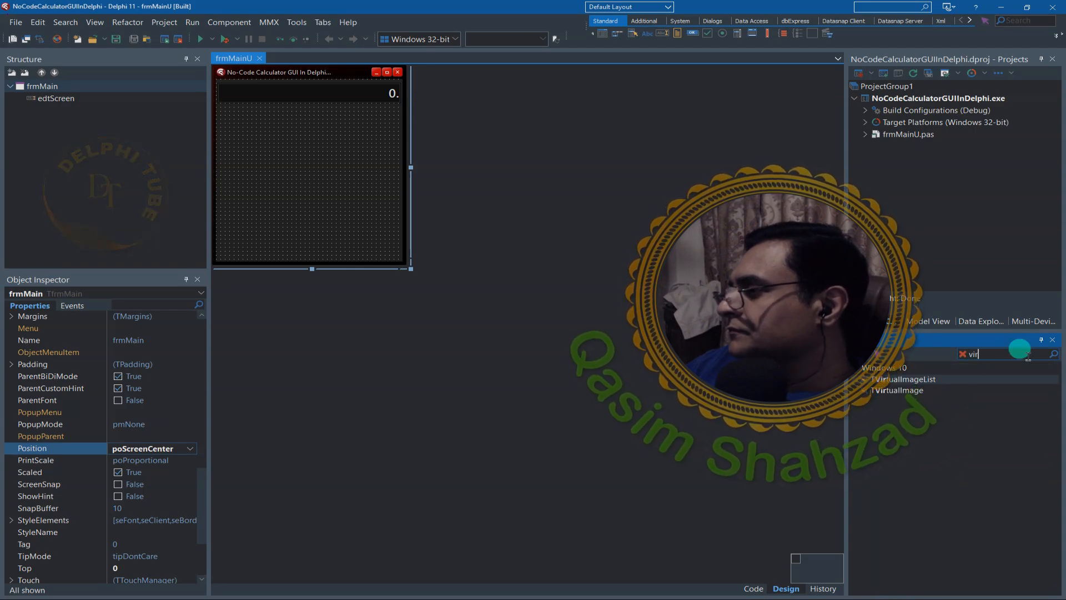
key("BackSpace")
key("BackSpace")
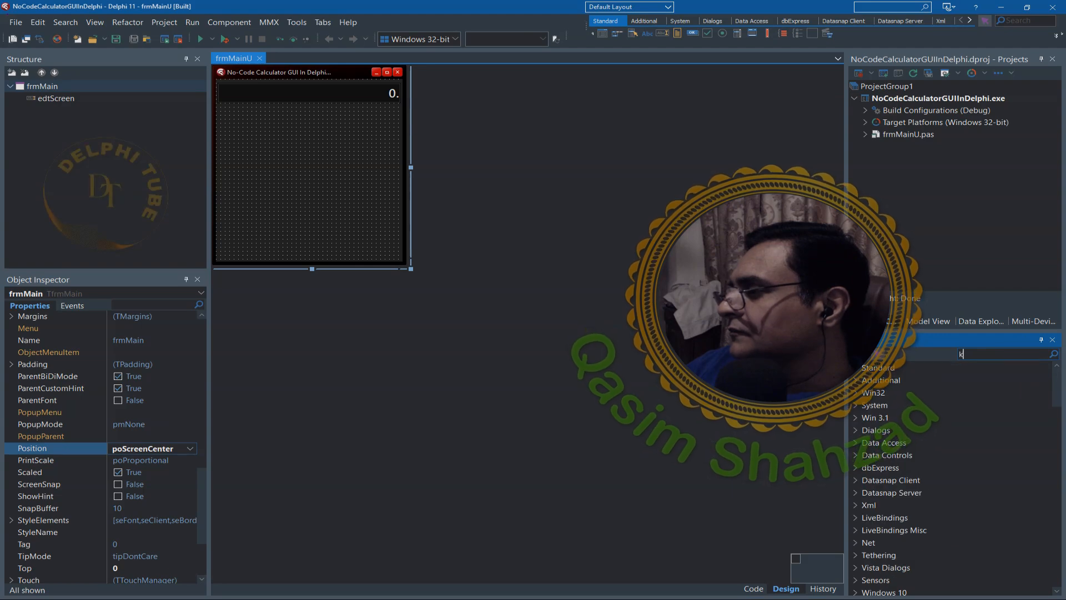
- Find TTouchKeyboard by searching the component palette for "key", add it to the form, and move it below the display box at Left 48
type("ke")
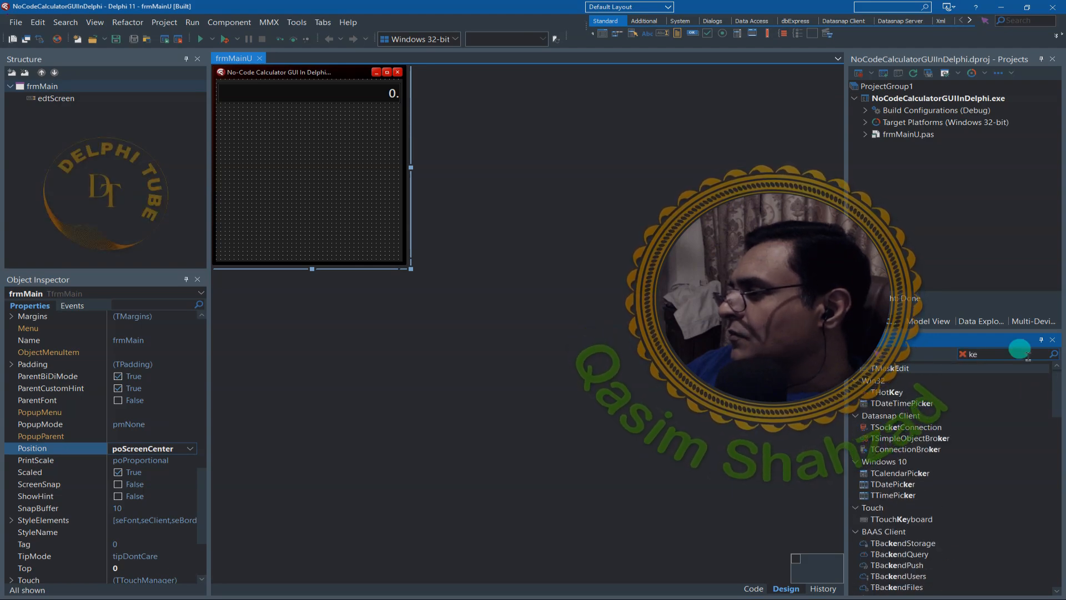
type("y")
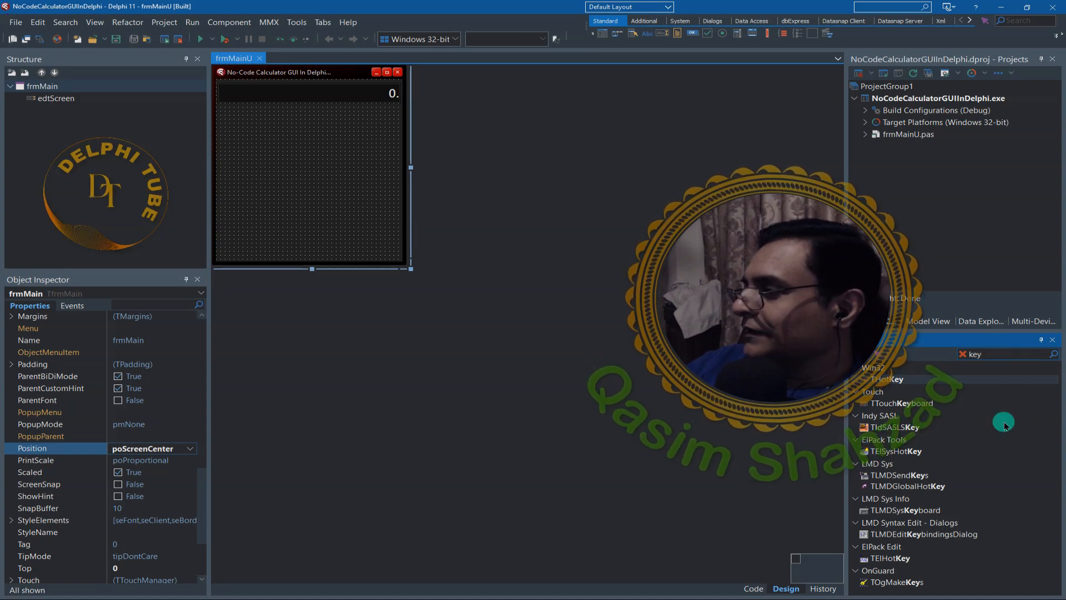
double_click(962, 408)
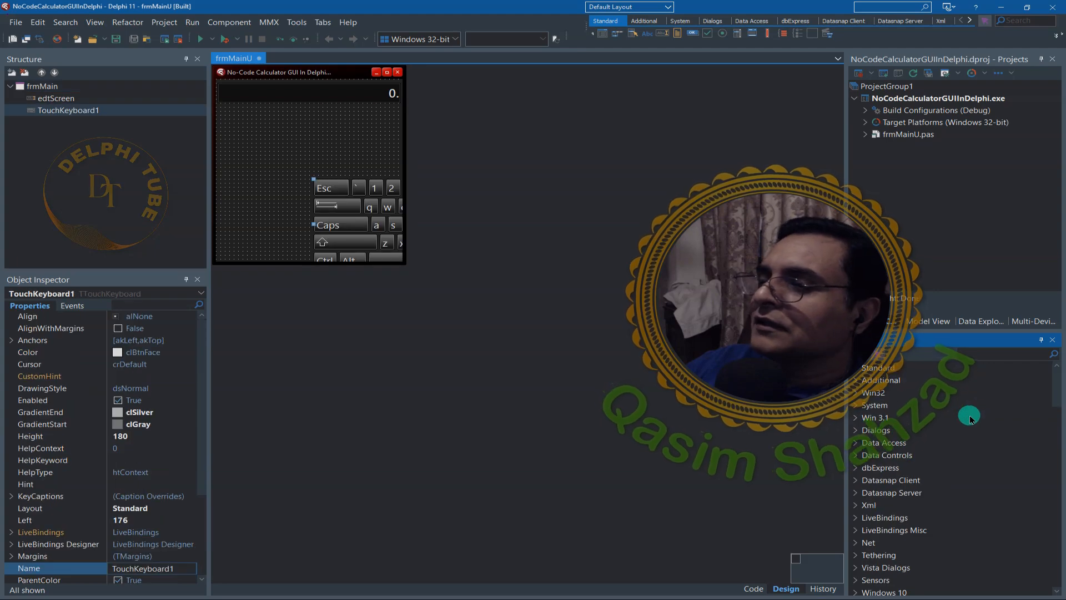
left_click_drag(371, 237, 286, 173)
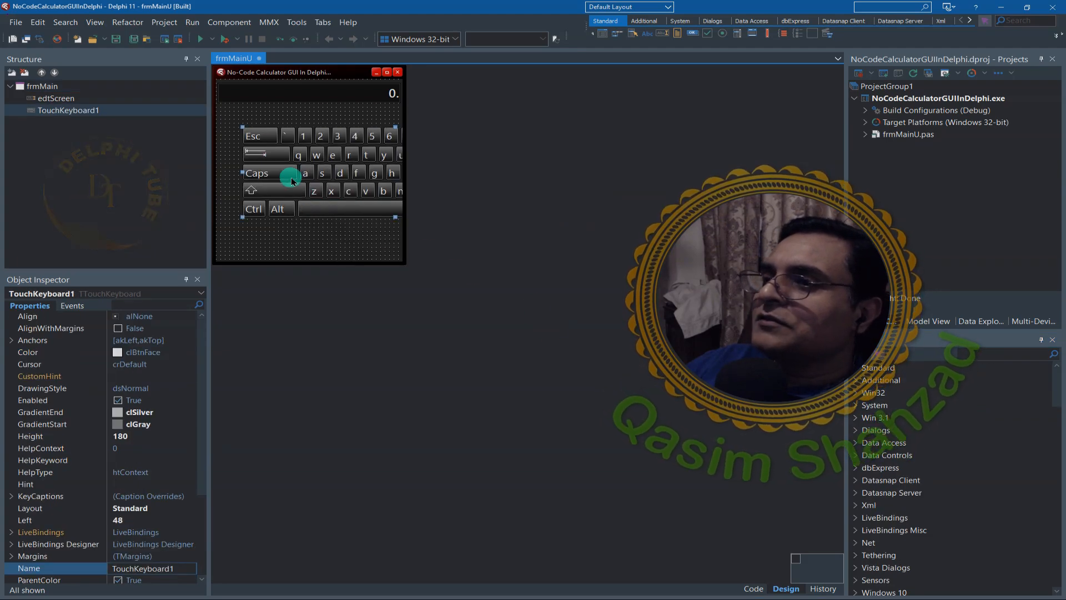
- Rename the touch keyboard component to tkbdCalc and enable AlignWithMargins for it through Quick Edit
right_click(51, 115)
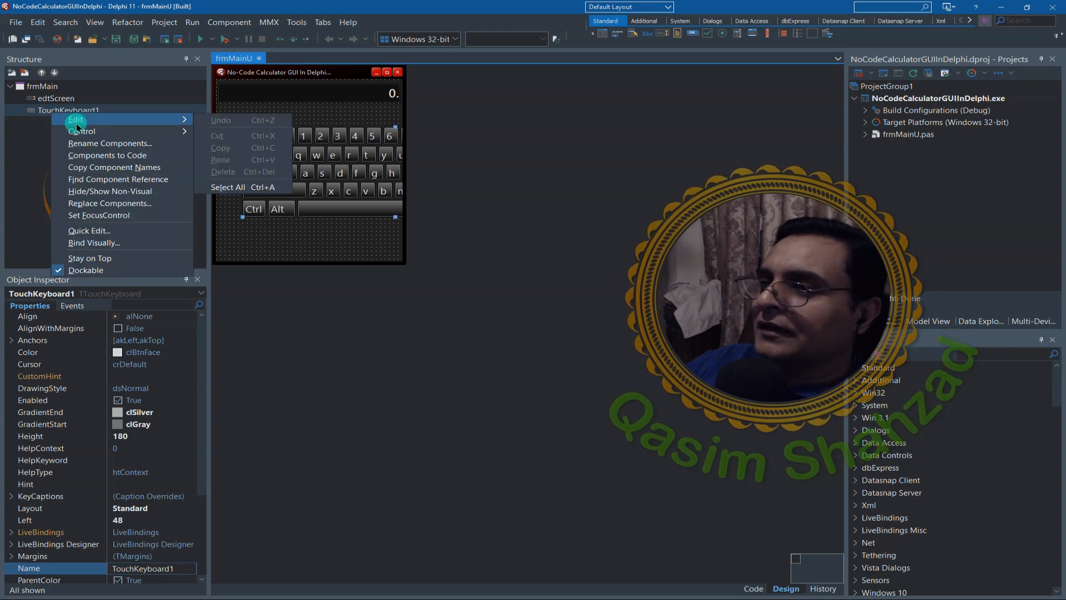
left_click(92, 231)
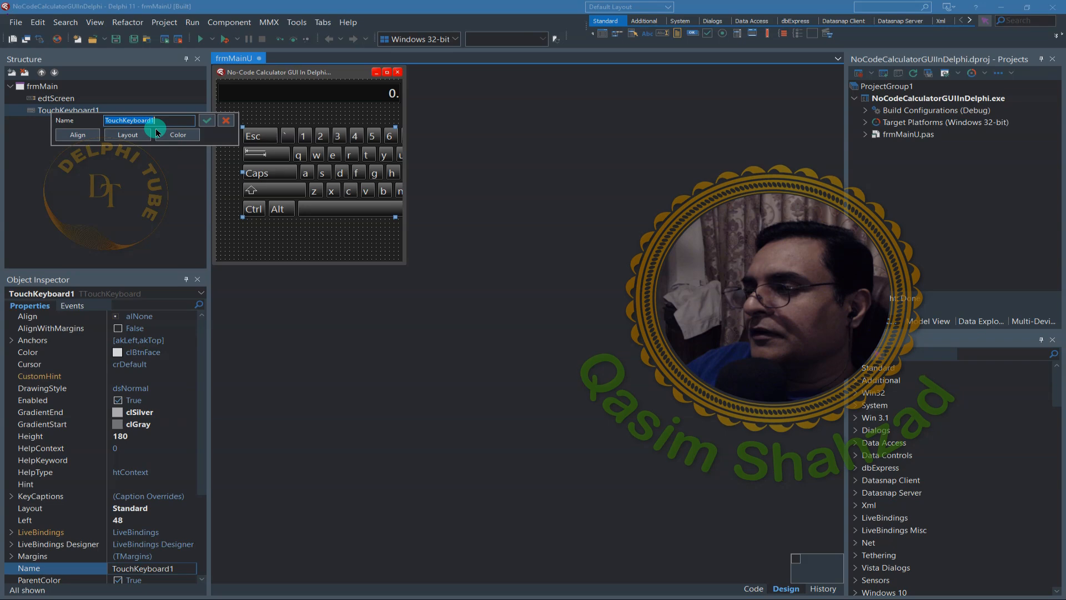
type("Calc")
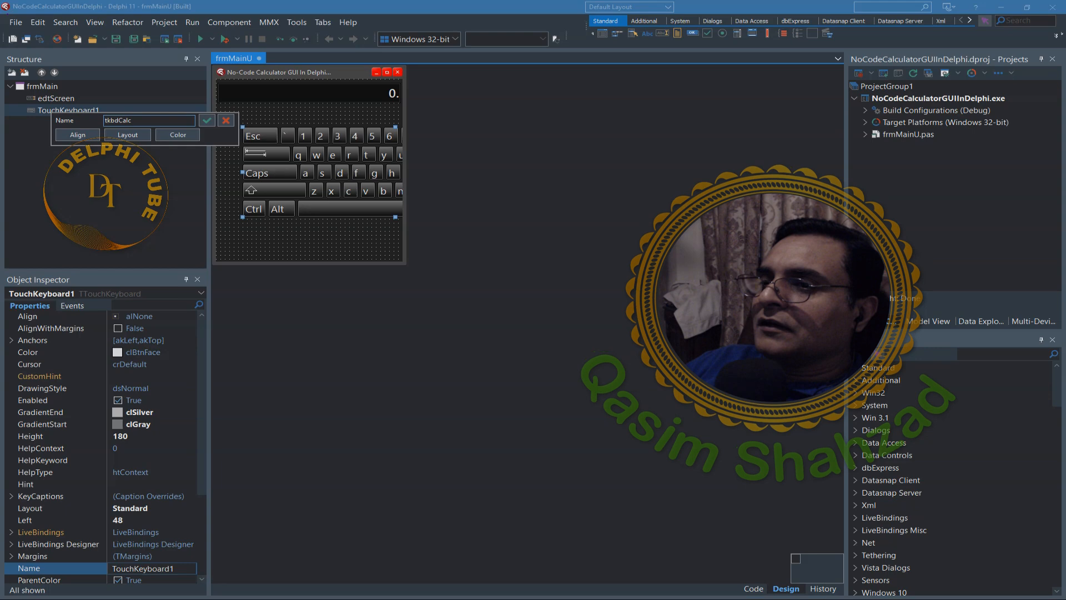
left_click(143, 135)
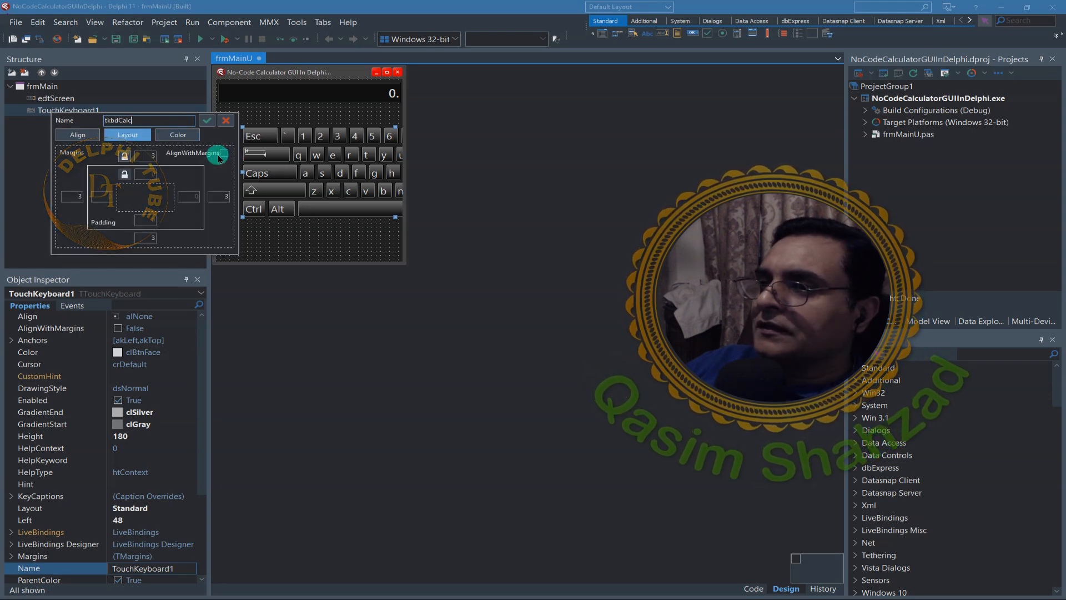
left_click(223, 154)
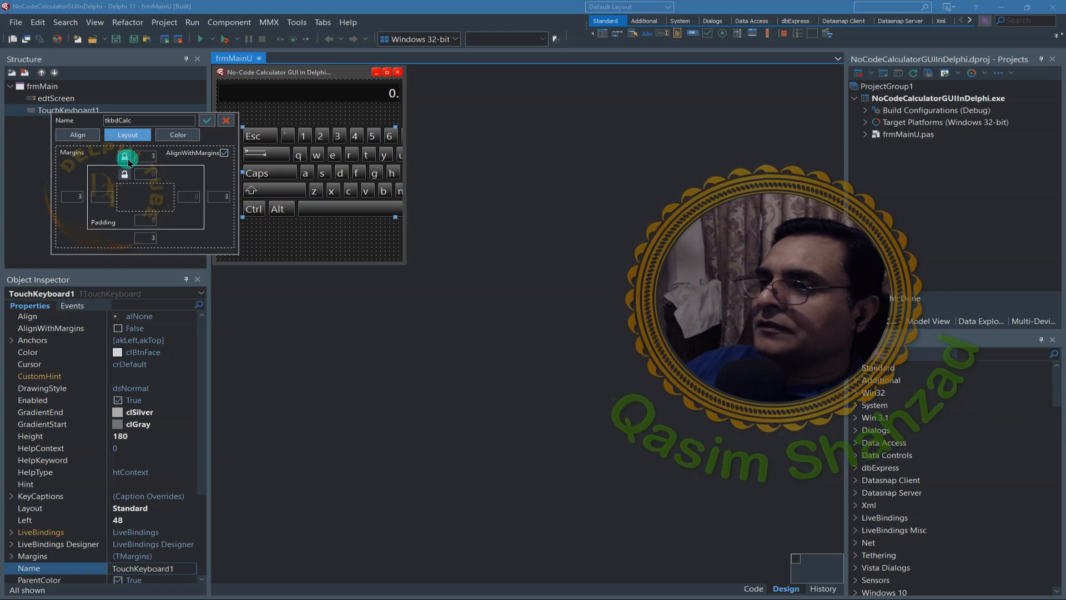
left_click(156, 118)
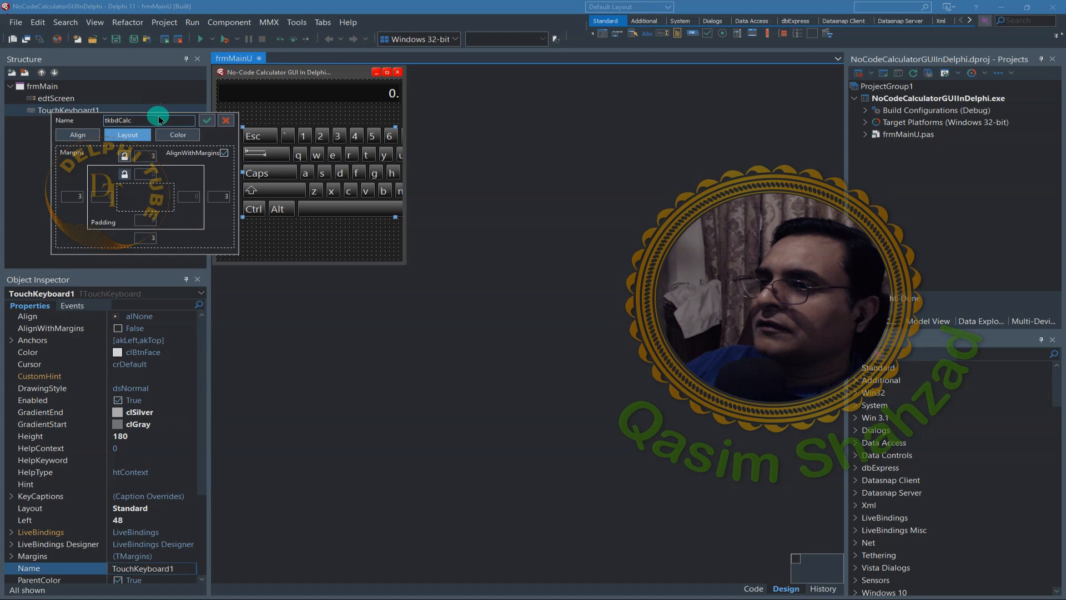
left_click(207, 121)
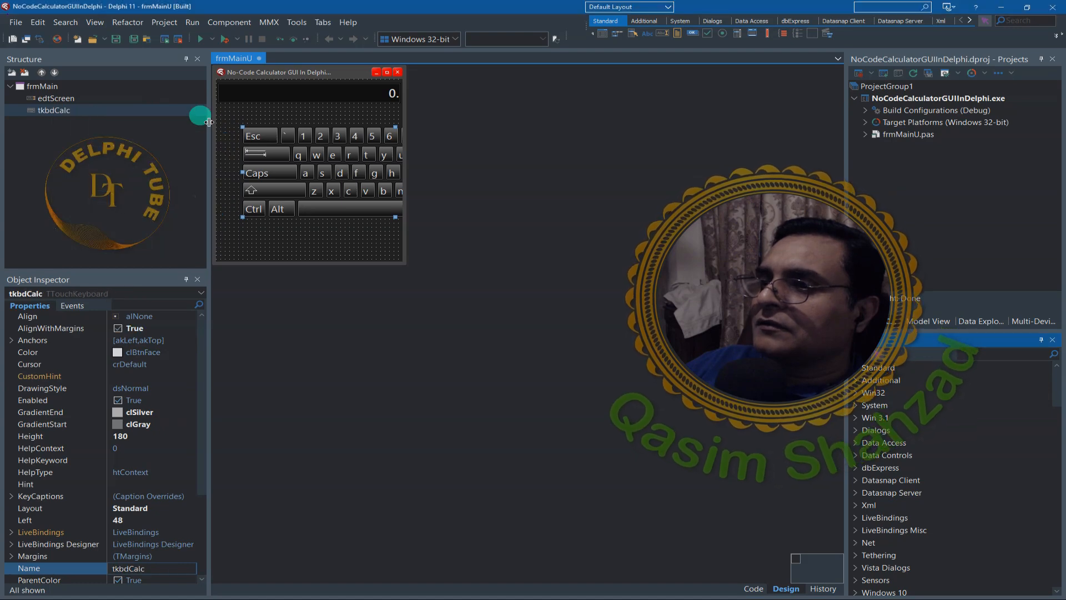
- Set the alignment of tkbdCalc to alClient through Quick Edit so it fills the form below the display box
left_click(64, 114)
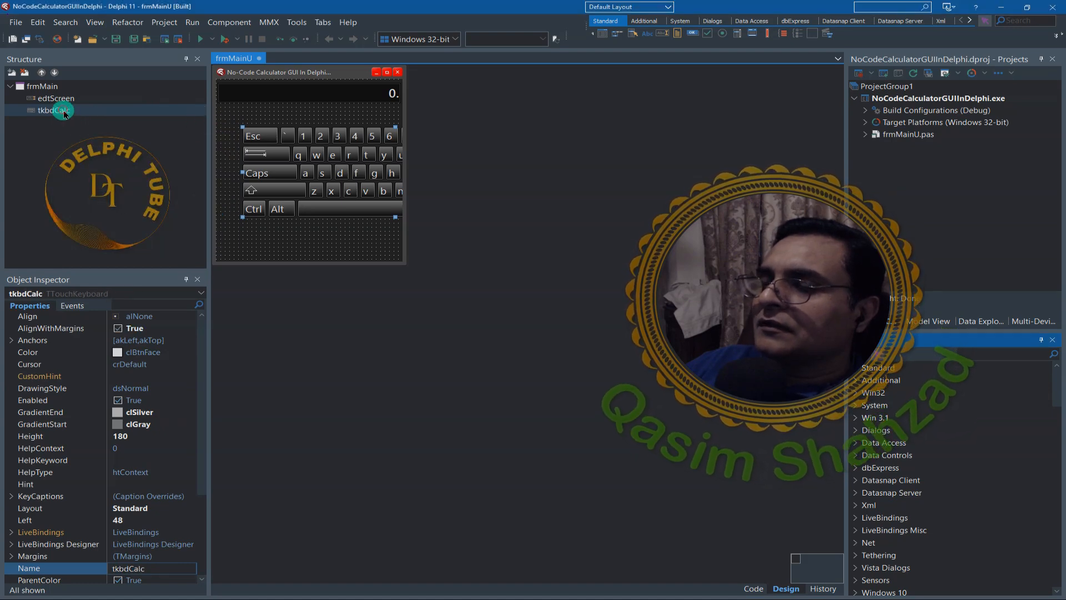
right_click(64, 112)
left_click(86, 227)
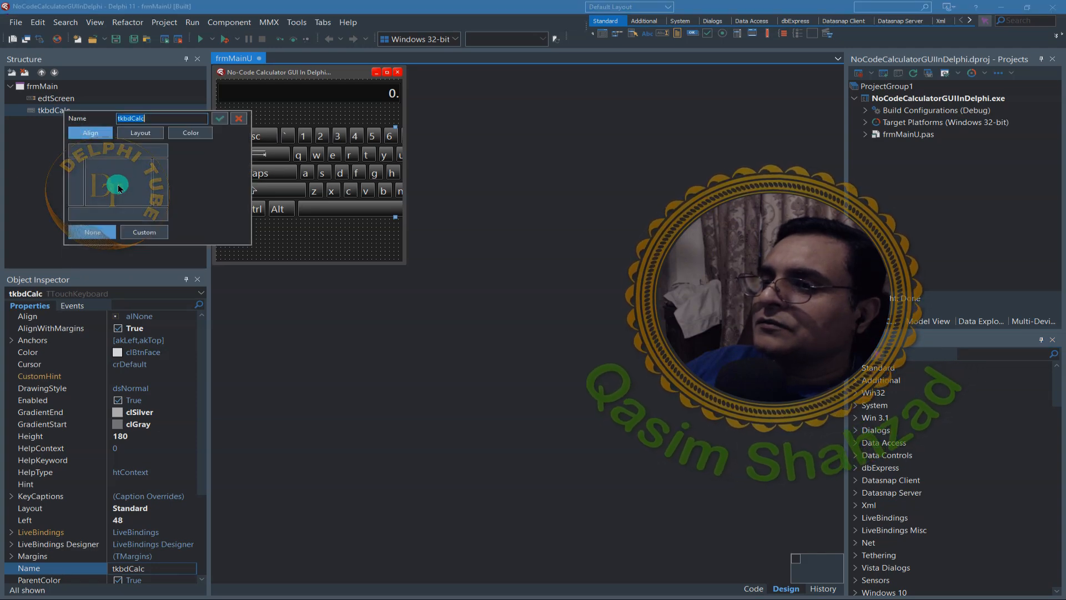
left_click(111, 187)
left_click(224, 119)
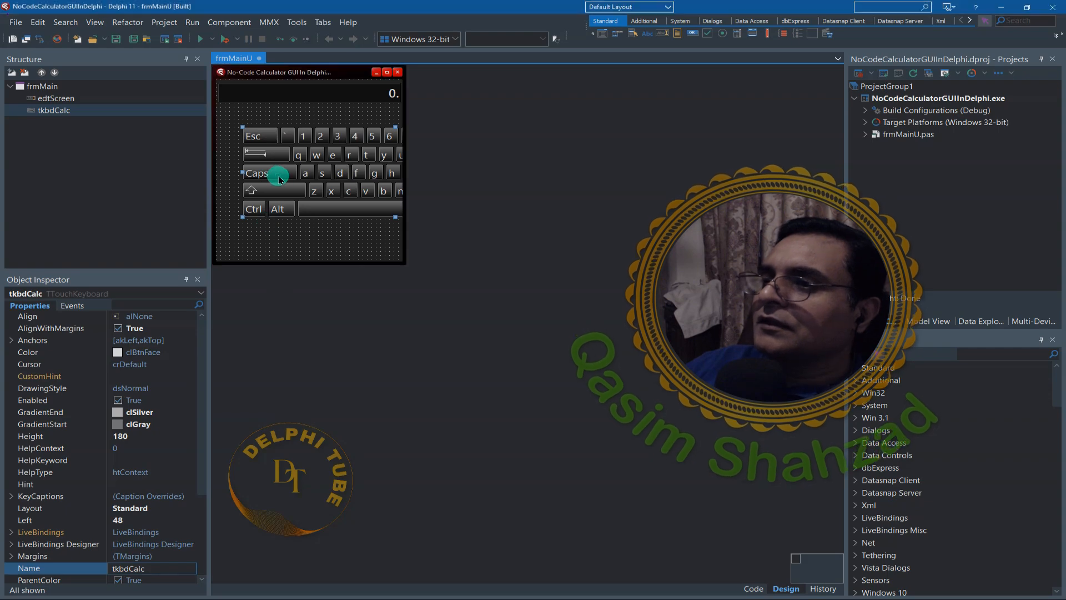
right_click(68, 113)
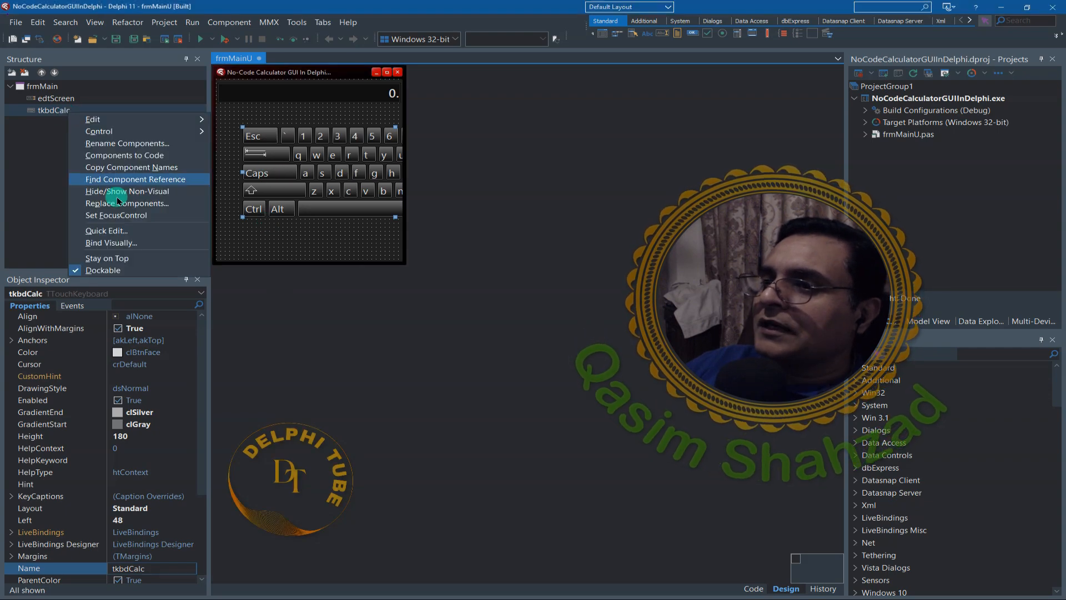
left_click(111, 230)
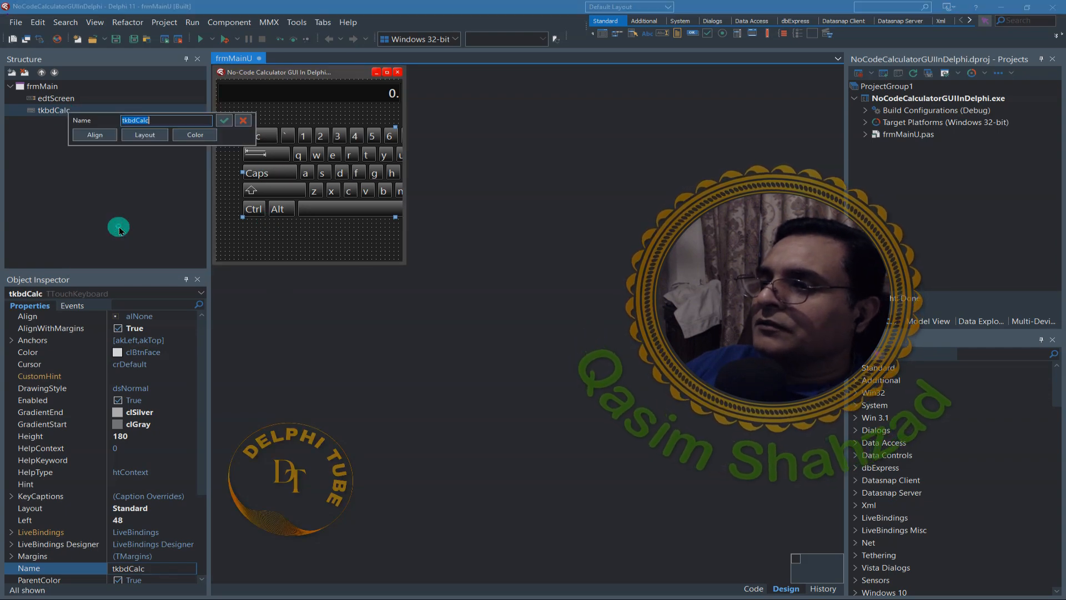
left_click(99, 135)
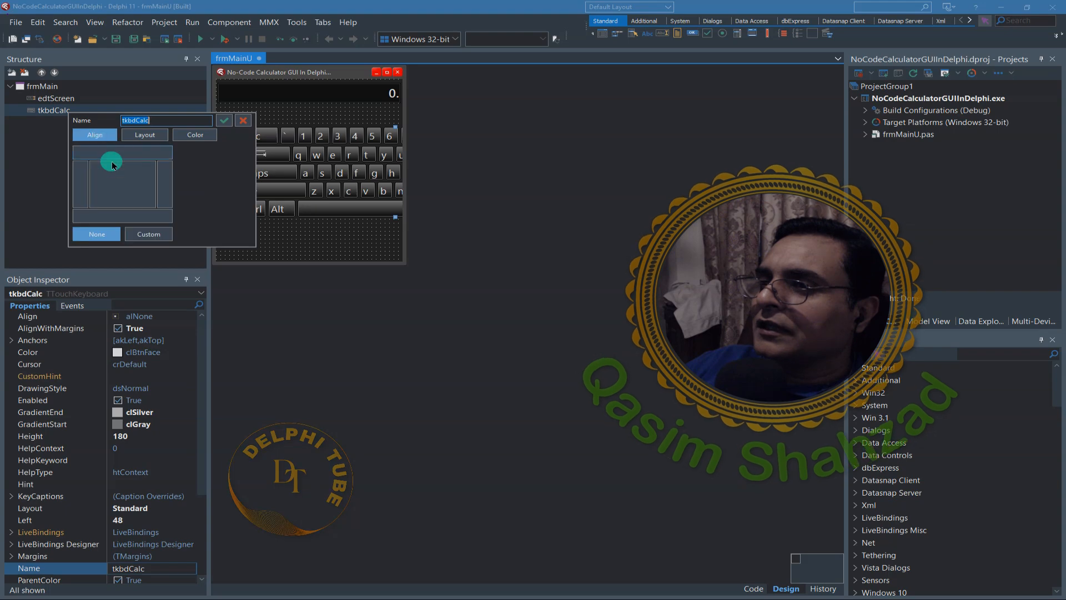
left_click(224, 119)
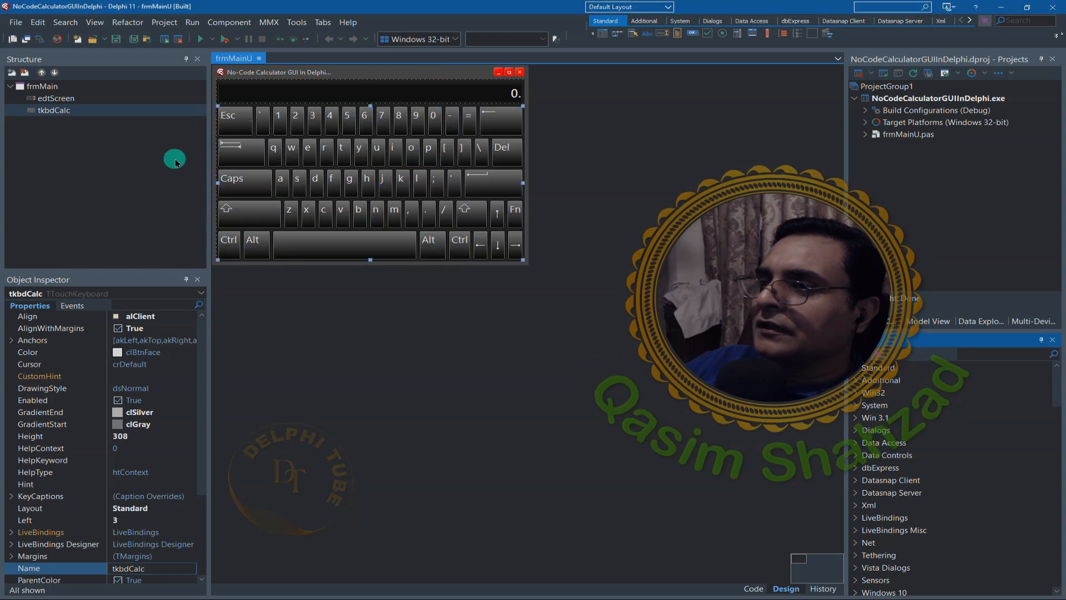
- Link the four margins of tkbdCalc and set them all to 5 through Quick Edit
right_click(46, 117)
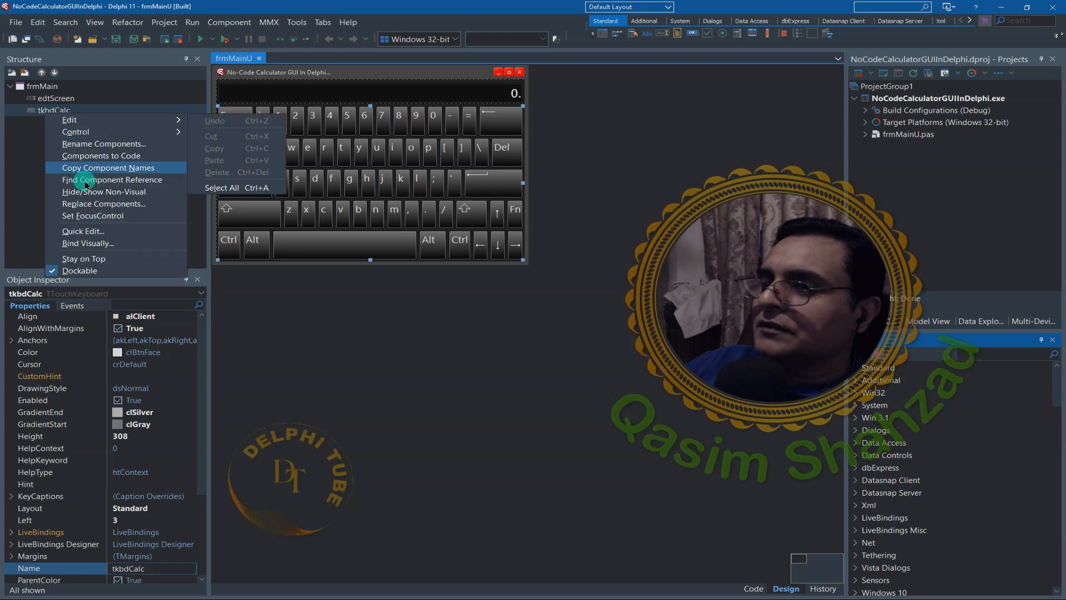
left_click(83, 231)
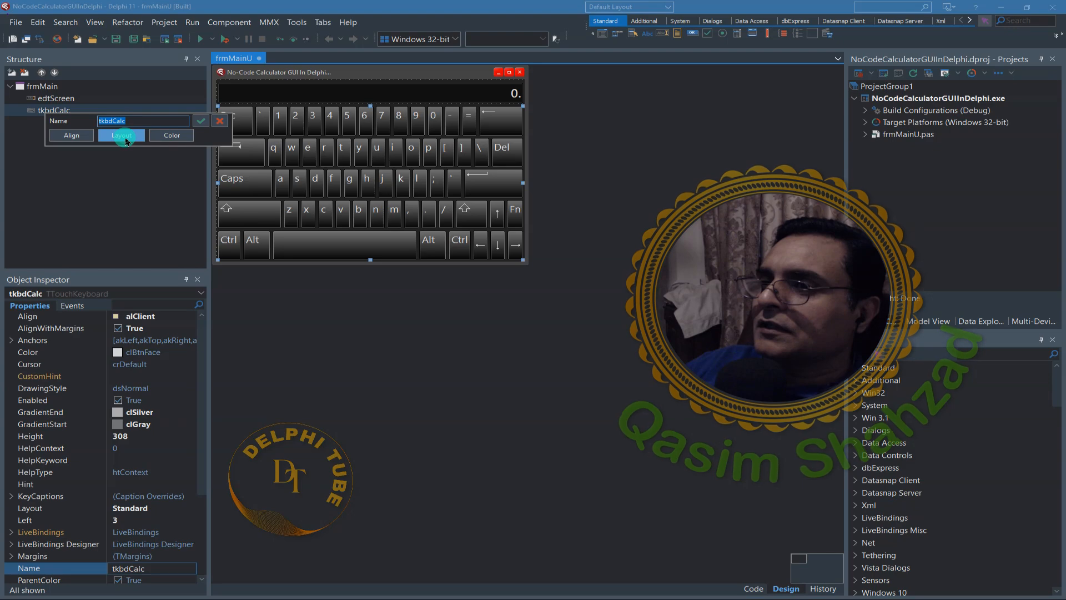
left_click(121, 135)
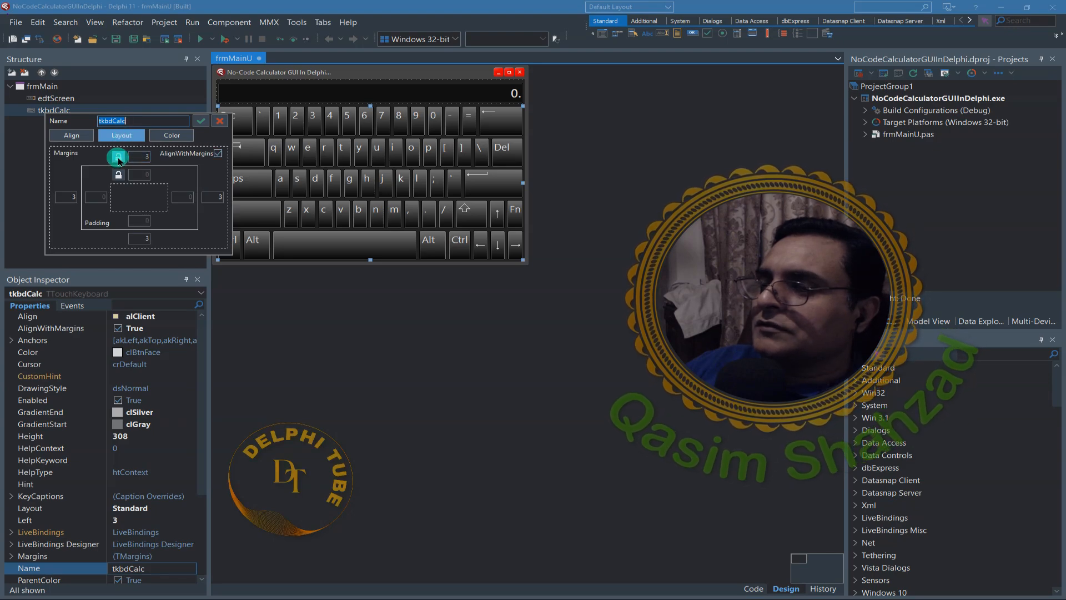
left_click(140, 156)
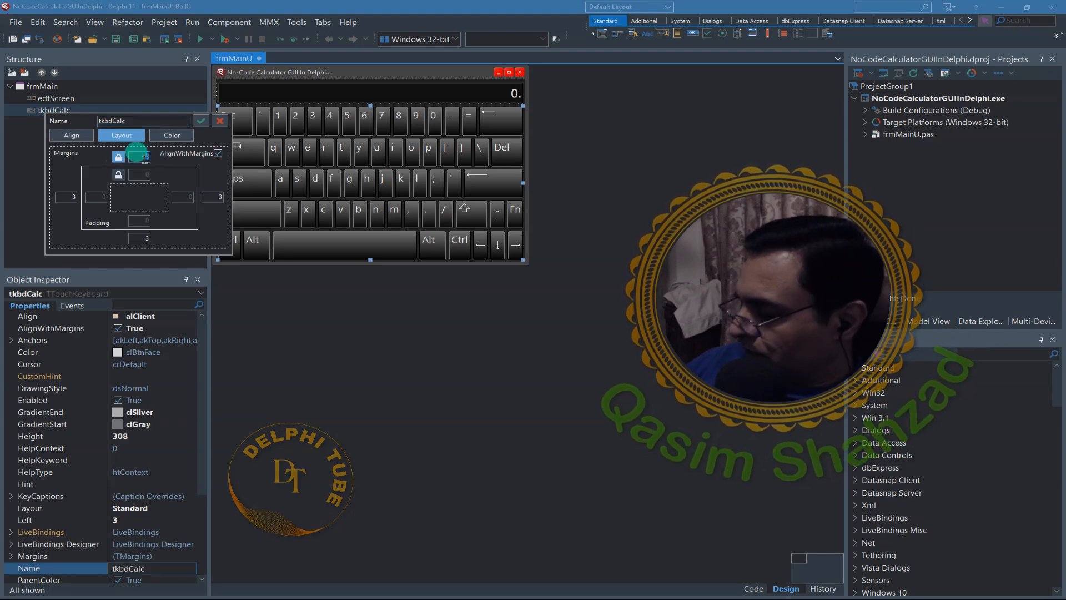
type("5")
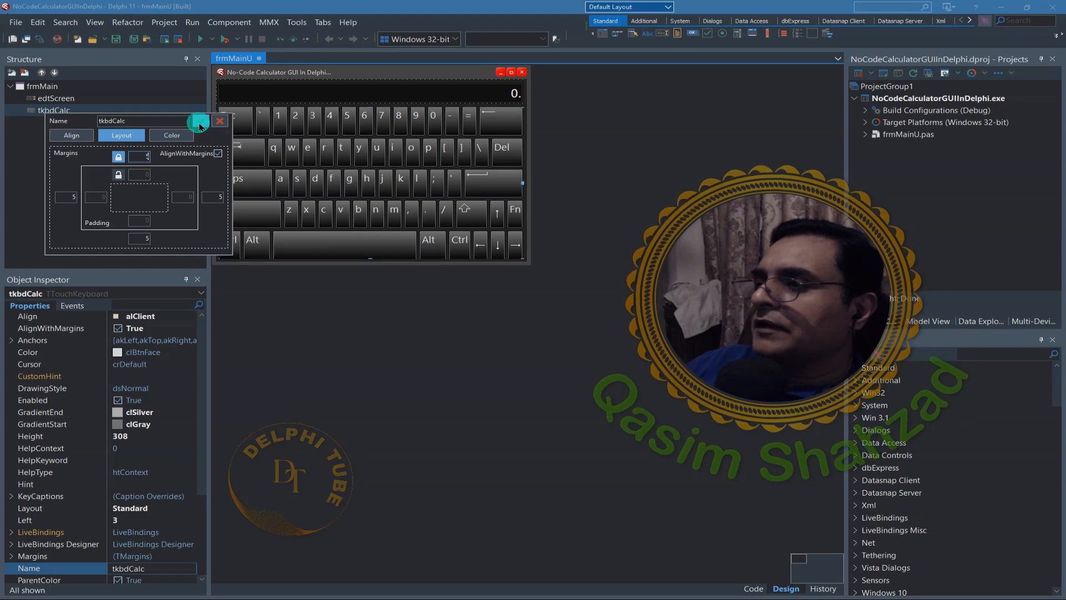
left_click(200, 126)
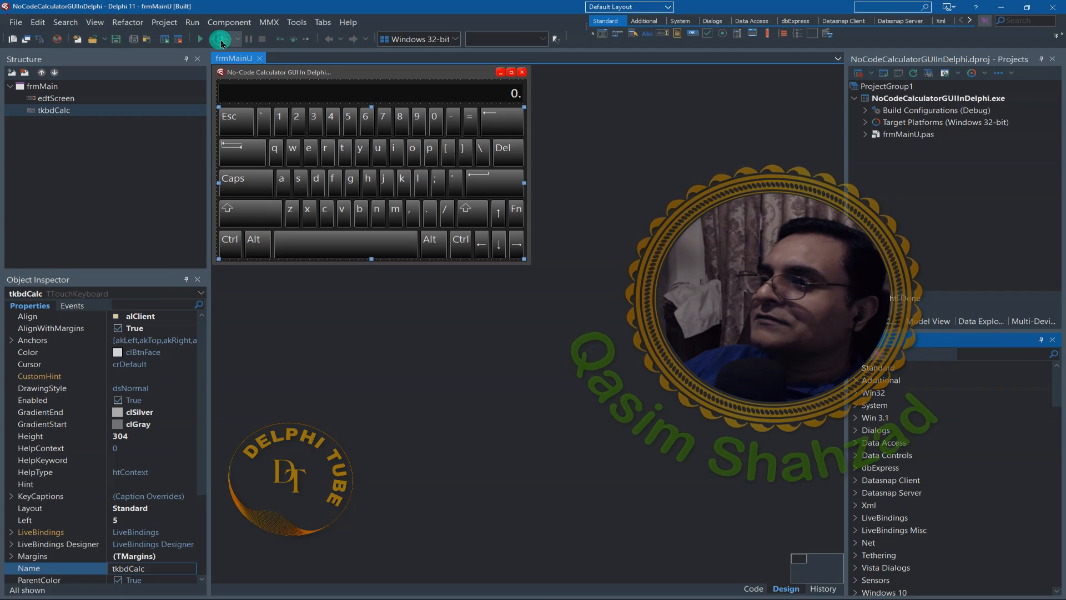
- Run the application to examine the touch keyboard on the live form, and close the running window
left_click(221, 42)
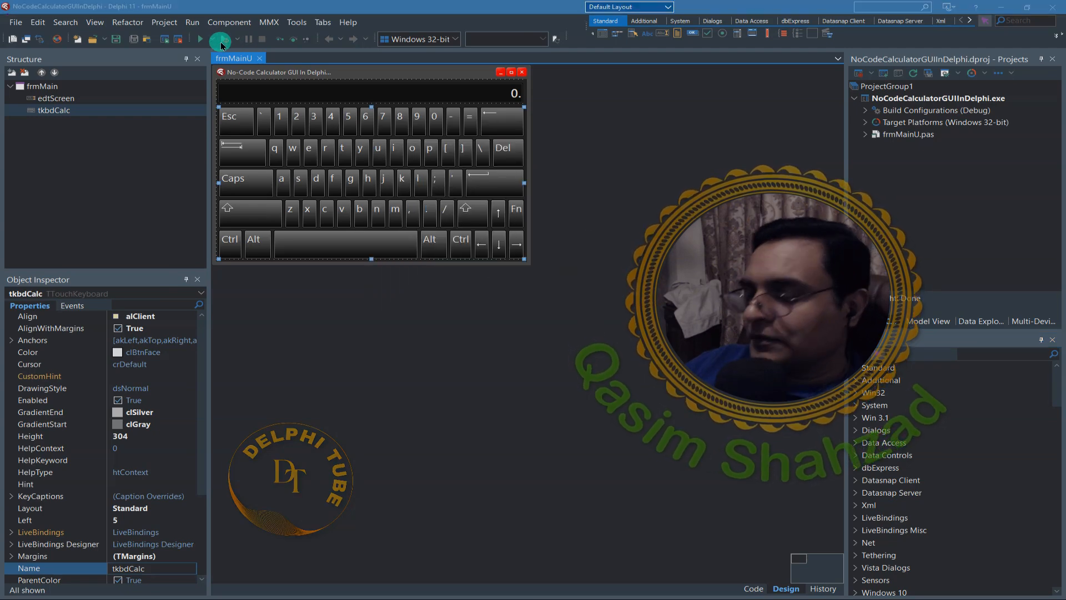
left_click_drag(430, 208, 315, 202)
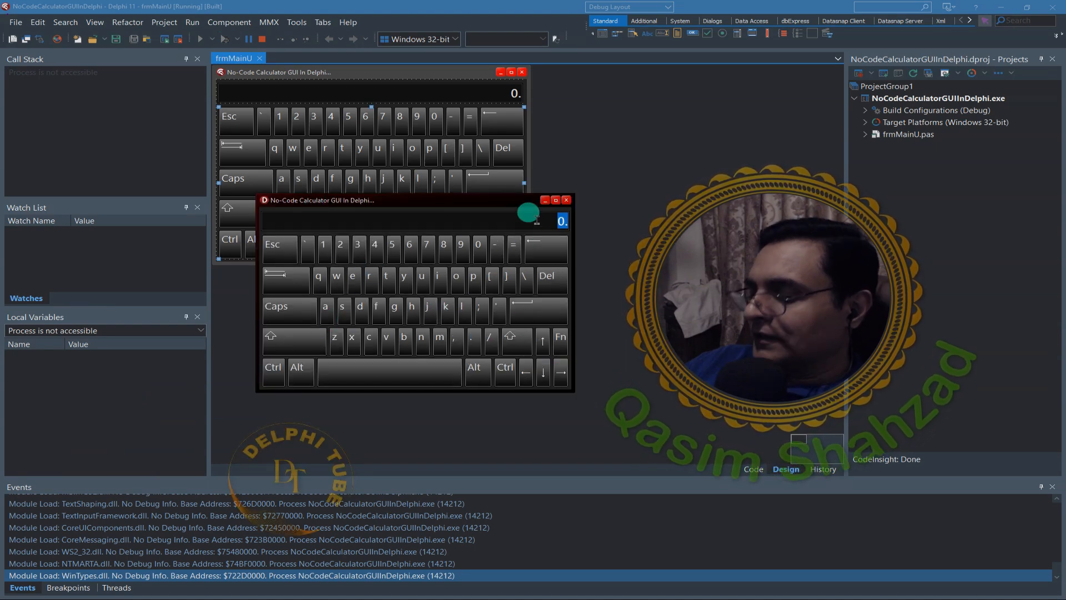
left_click(565, 201)
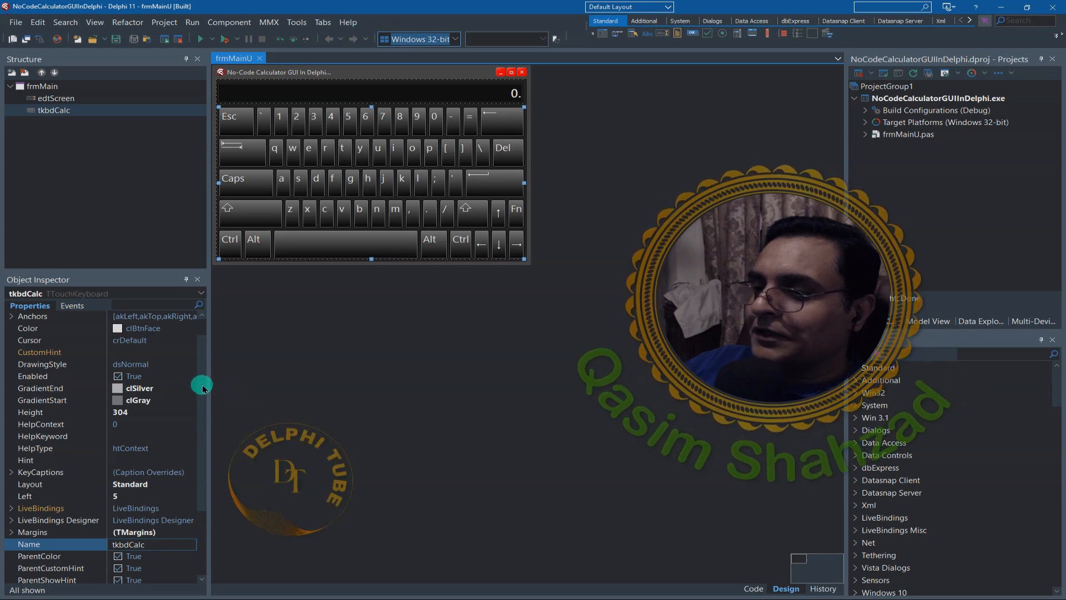
- Change the Layout property of tkbdCalc to NumPad
scroll(203, 385, "up", 1)
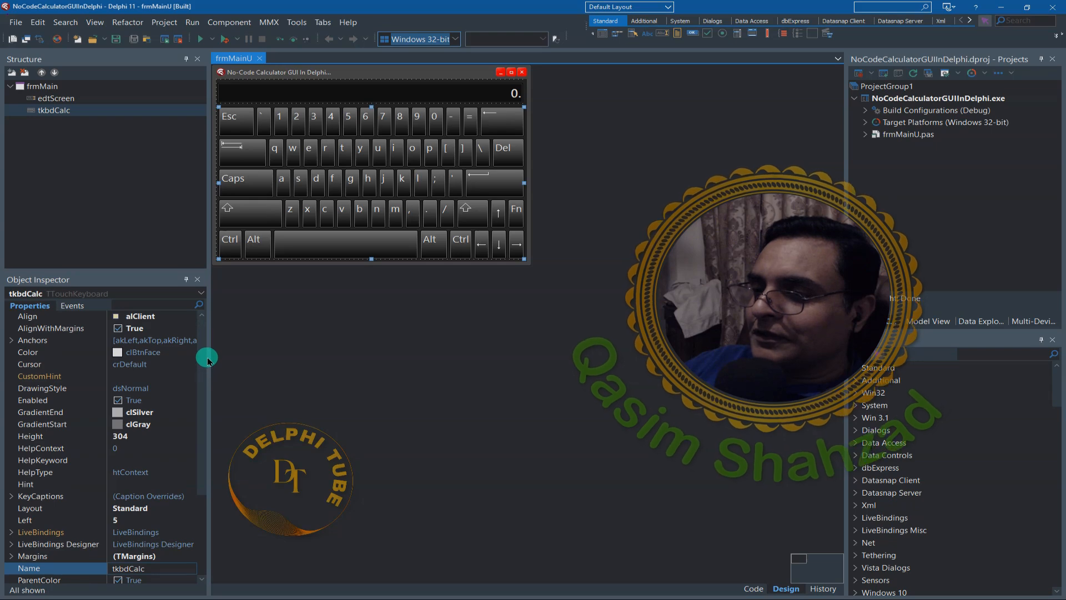
left_click_drag(205, 368, 200, 461)
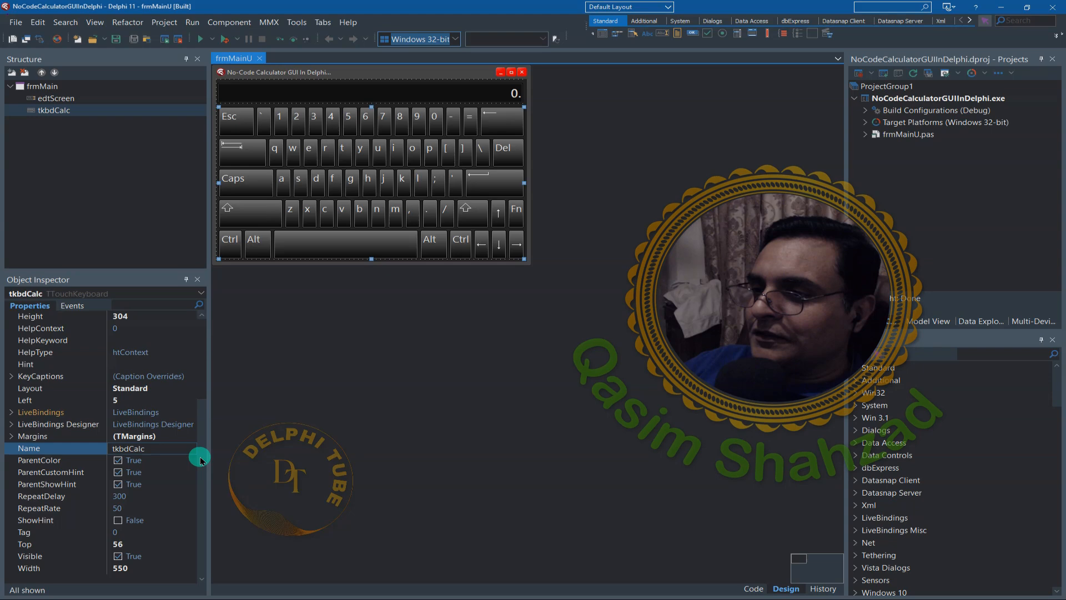
left_click(187, 389)
left_click(189, 388)
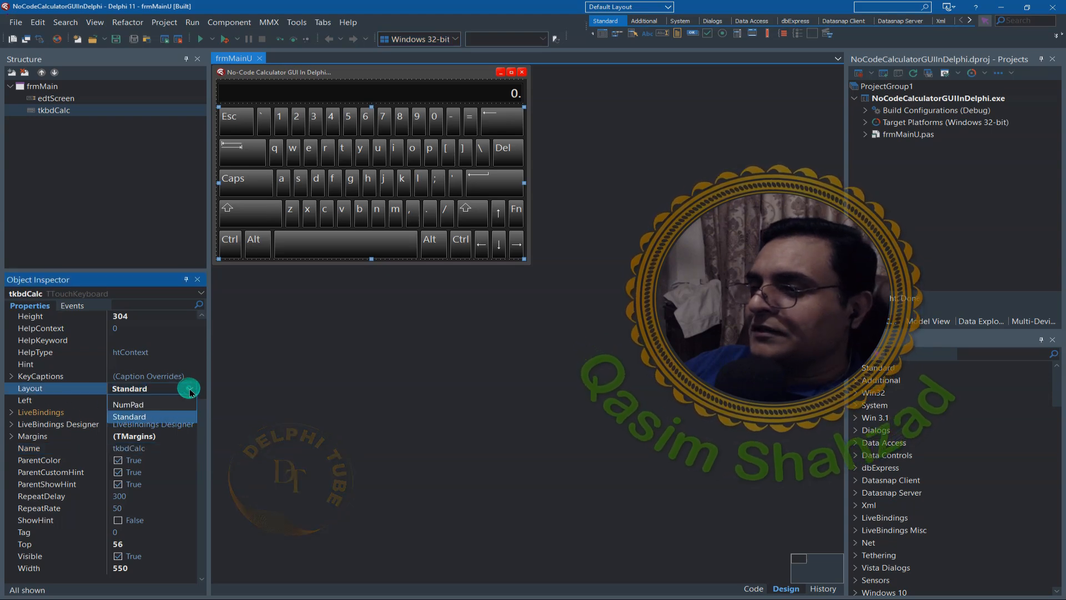
left_click(126, 404)
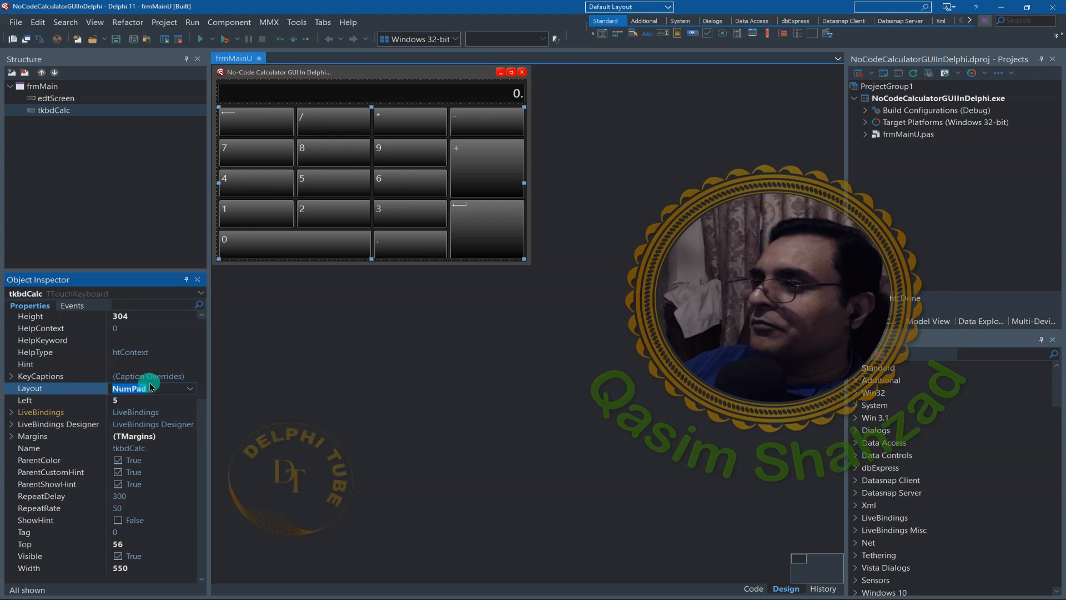
- Set the ClientHeight of the main form frmMain to 500
left_click(348, 78)
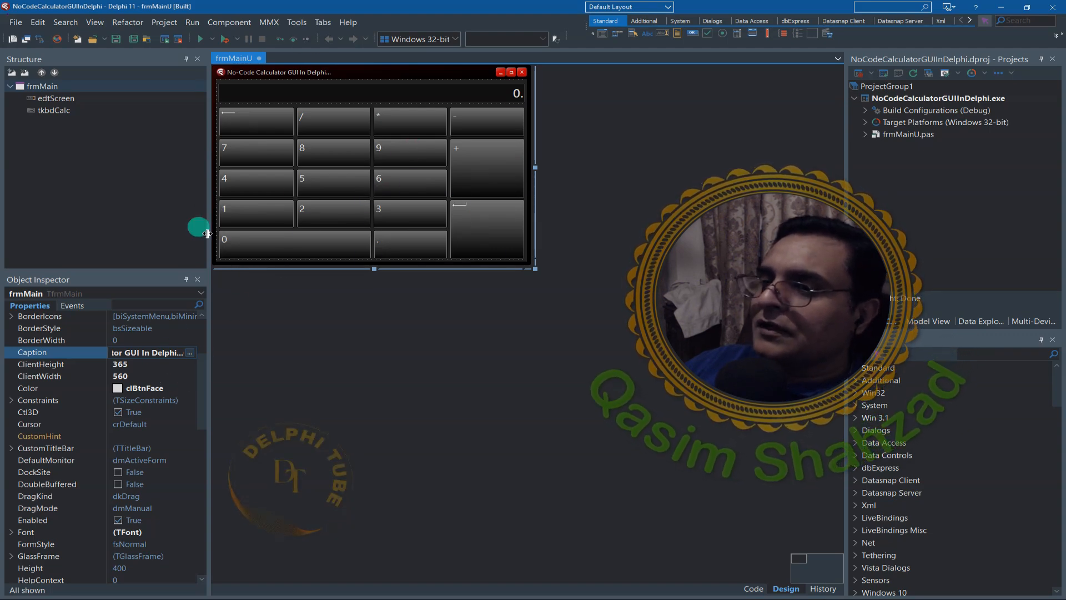
left_click(49, 89)
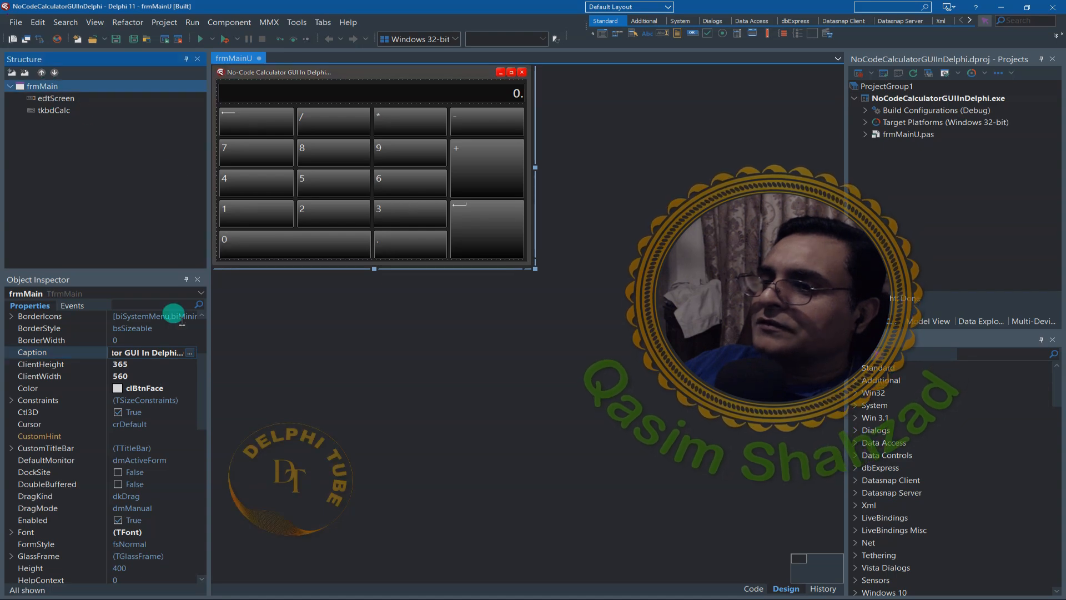
scroll(203, 397, "down", 1)
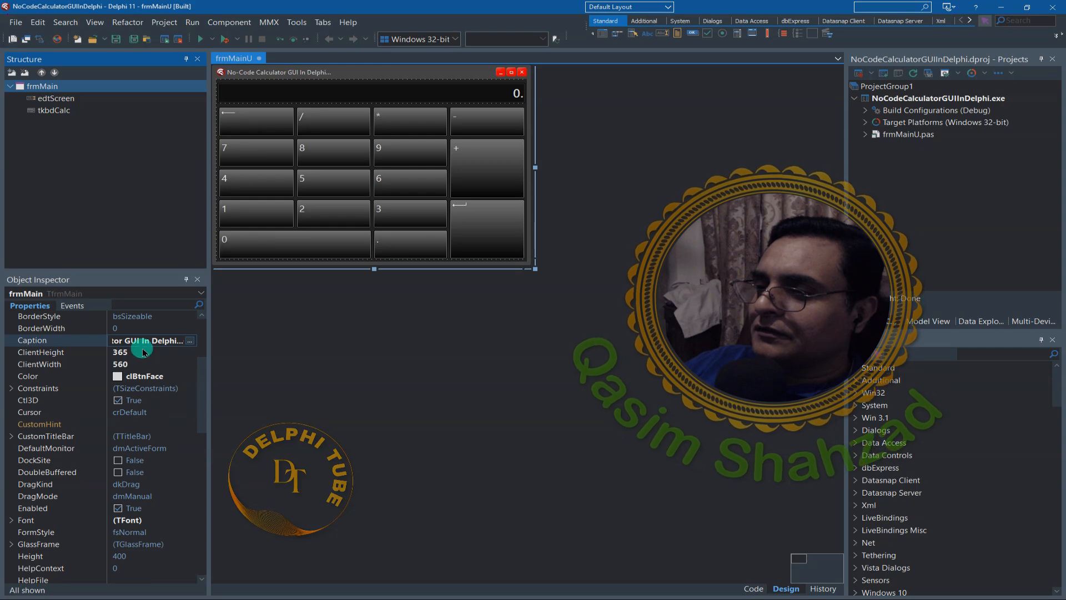
left_click(138, 353)
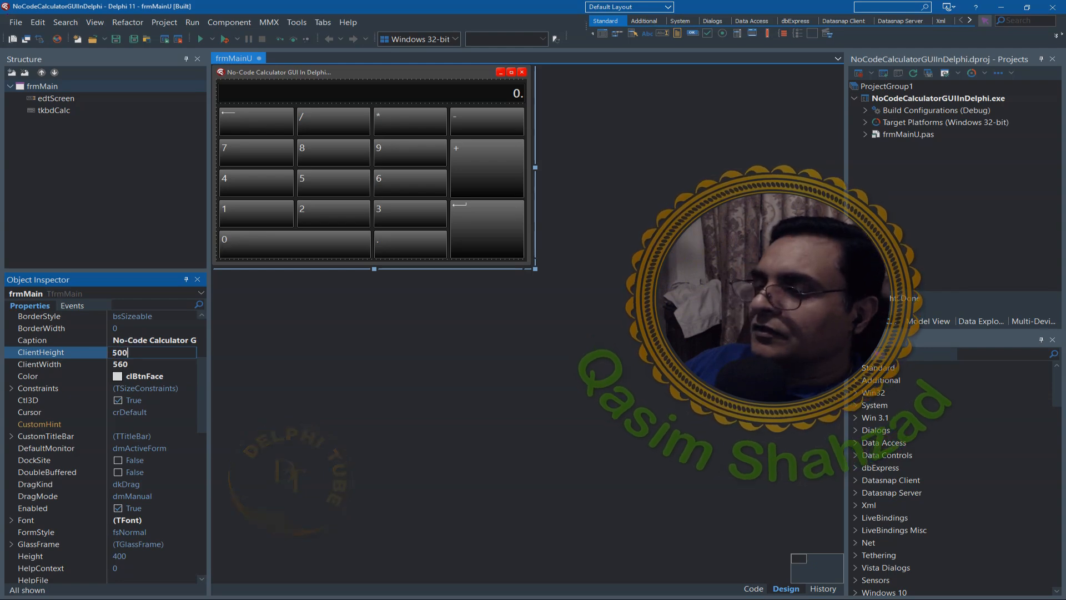
key("Return")
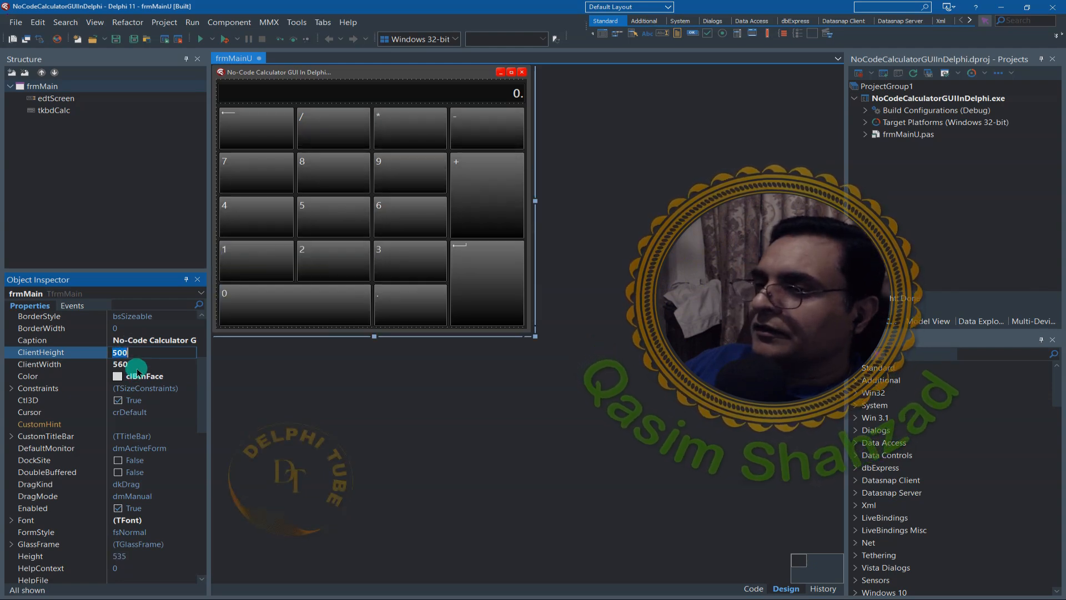
- Try a ClientWidth of 400 for frmMain, and settle on a ClientWidth of 500
left_click(136, 365)
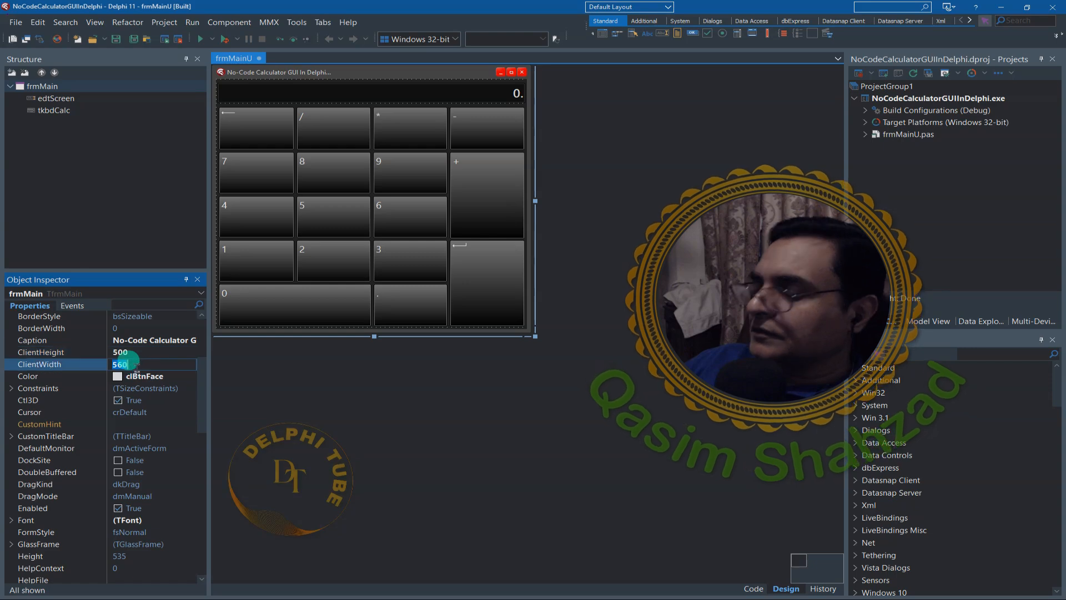
type("400")
key("Return")
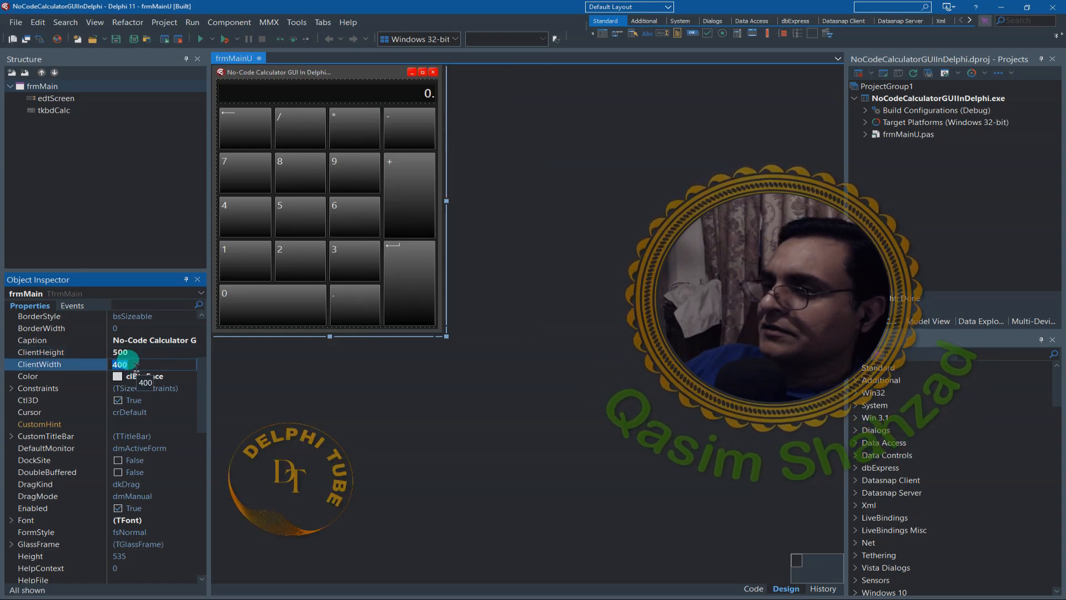
type("500")
key("Return")
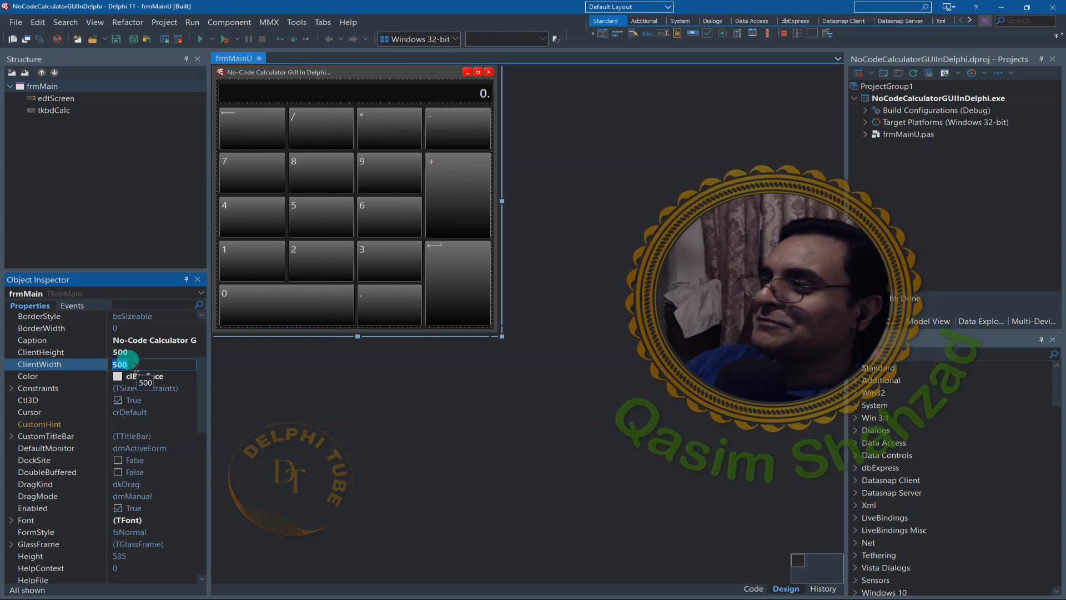
- Save the whole project, run the calculator application, and move its window over beside the form design
left_click(133, 38)
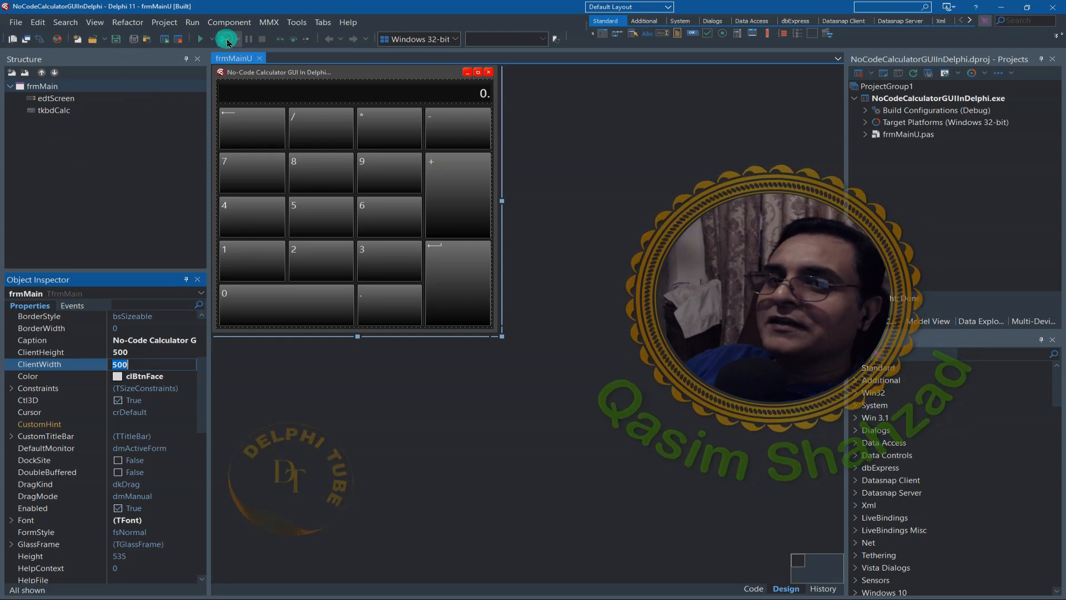
left_click(227, 40)
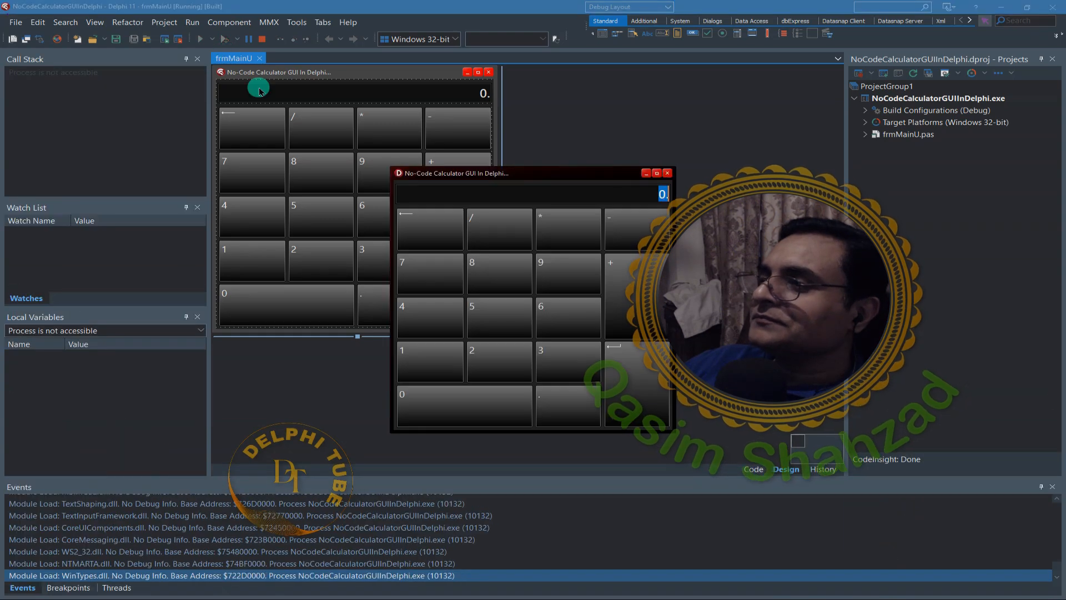
left_click_drag(454, 167, 305, 177)
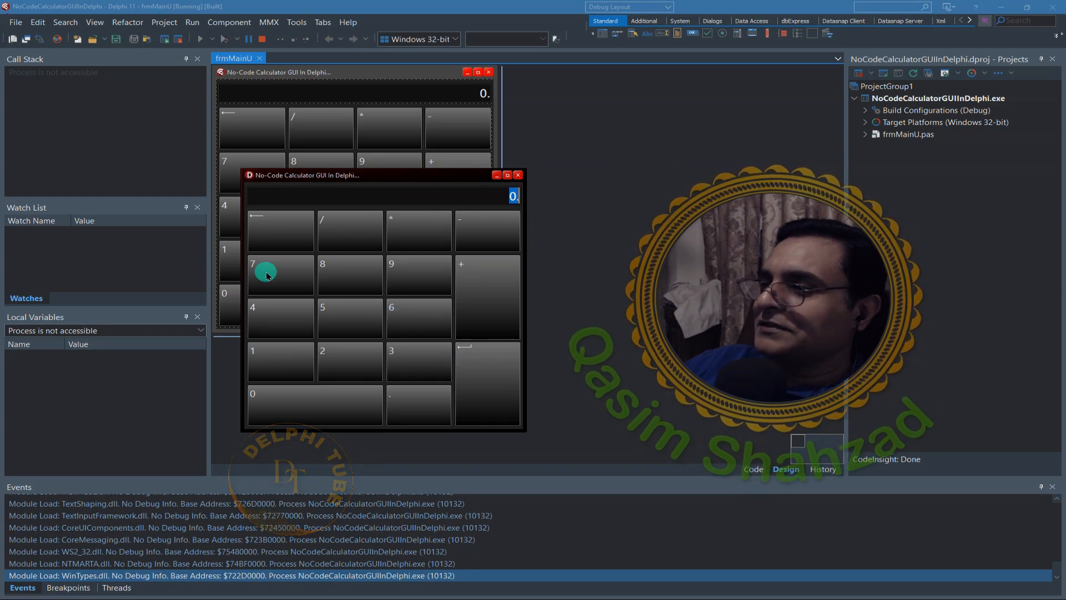
- Test the digit keys of the touch keyboard on the running calculator, and stop the application
left_click(271, 290)
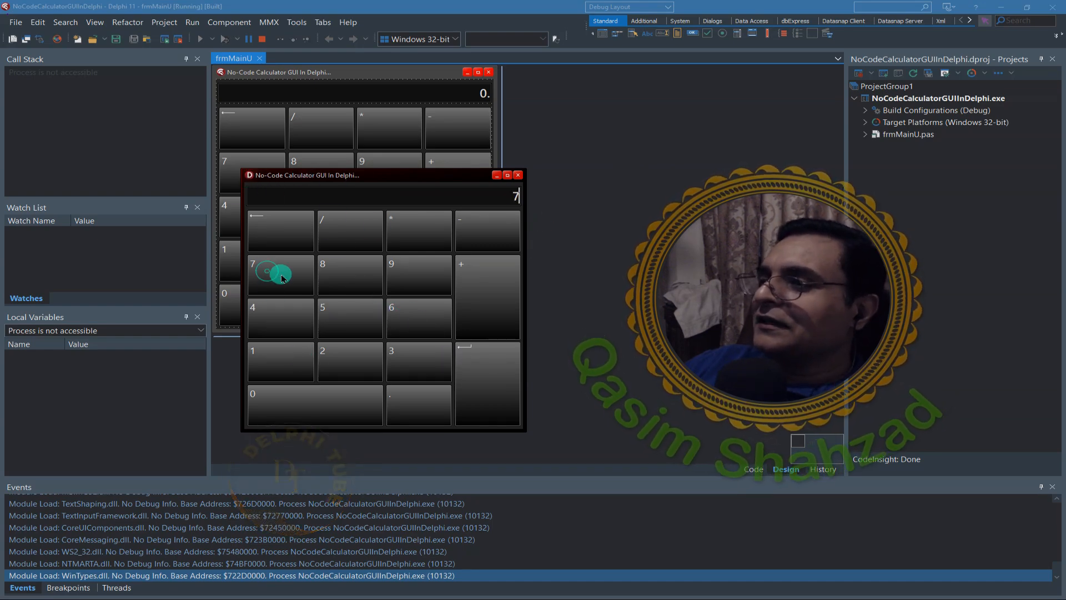
left_click(333, 272)
left_click(403, 276)
left_click(400, 313)
left_click(346, 316)
left_click(276, 316)
left_click(276, 366)
left_click(374, 361)
left_click(443, 357)
left_click(438, 326)
left_click(364, 326)
left_click(312, 295)
left_click(238, 285)
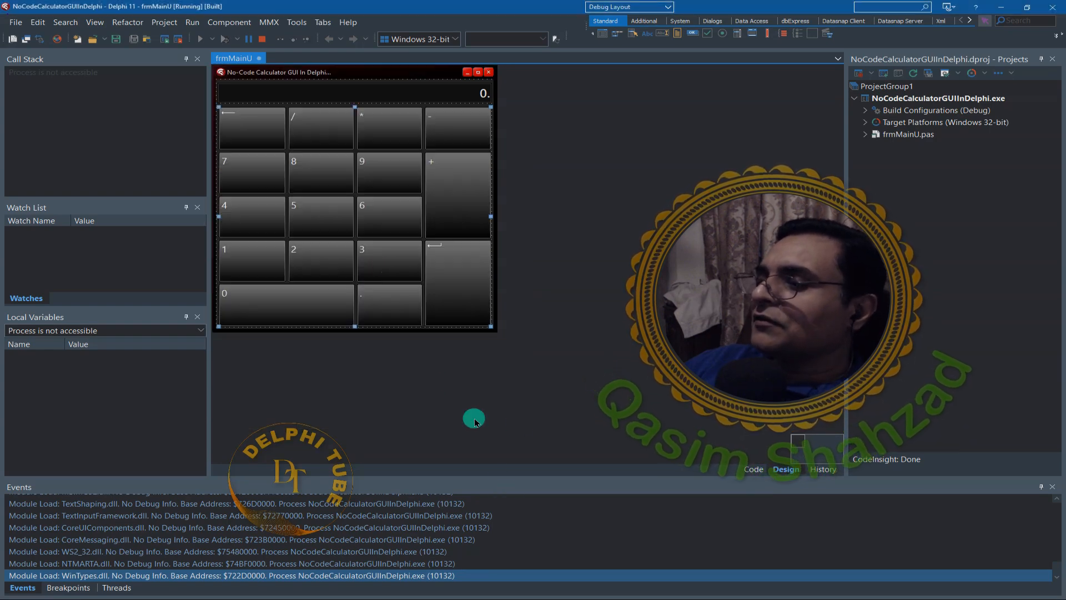
left_click(259, 42)
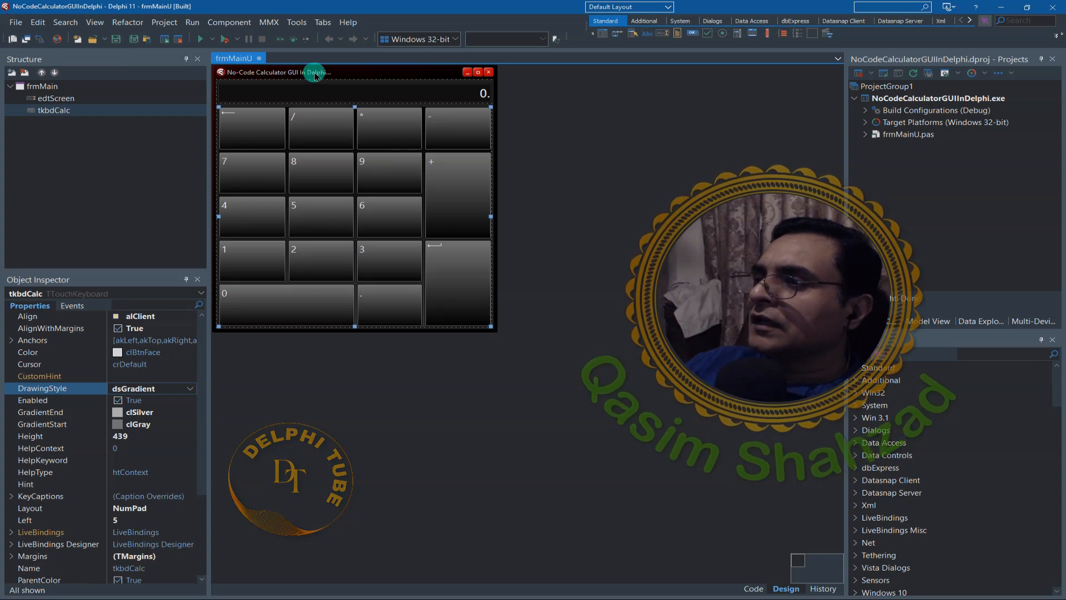
- Open the Font settings of the edtScreen display box and choose a font size of 36
left_click(337, 95)
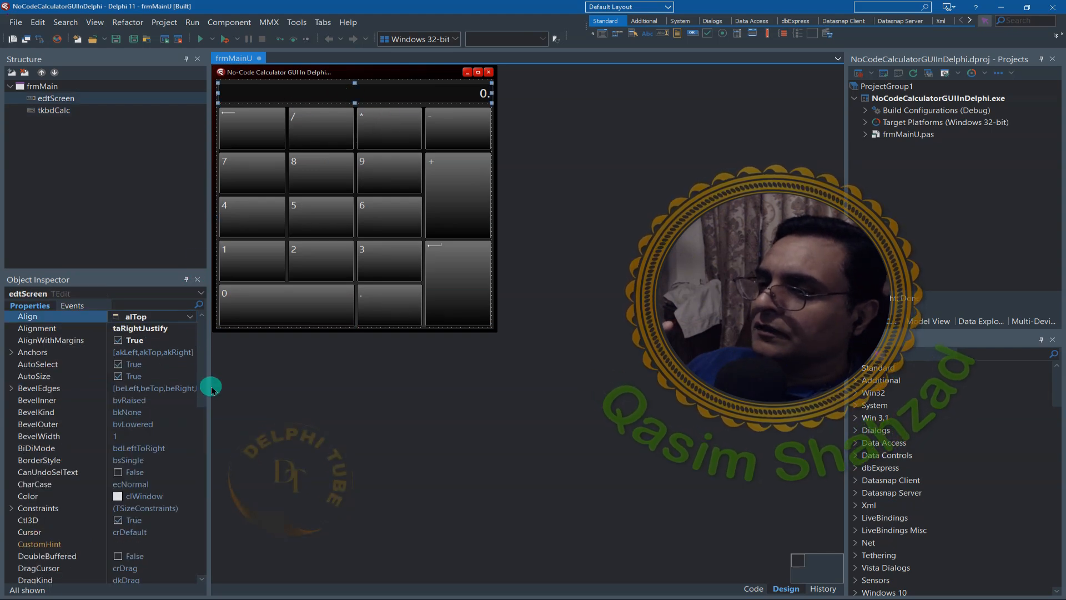
left_click_drag(204, 379, 204, 396)
left_click_drag(195, 416, 195, 434)
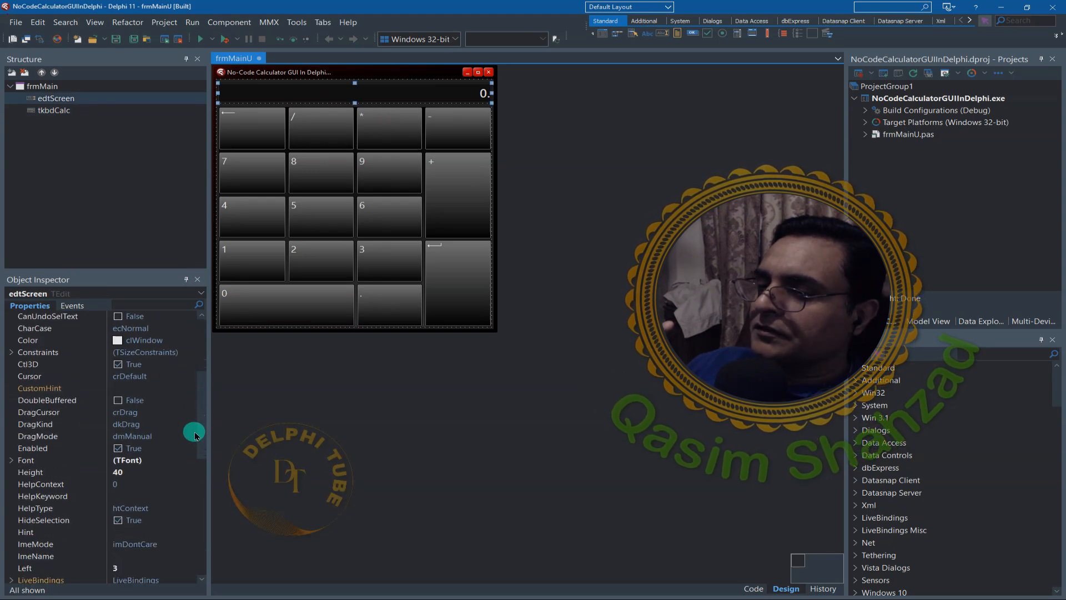
left_click(189, 460)
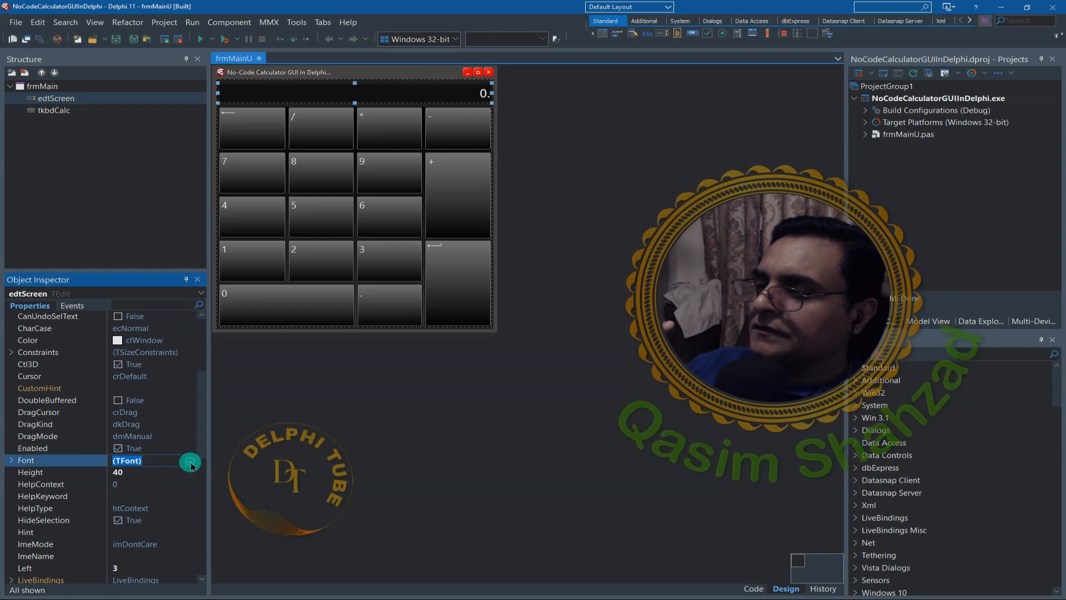
left_click(190, 460)
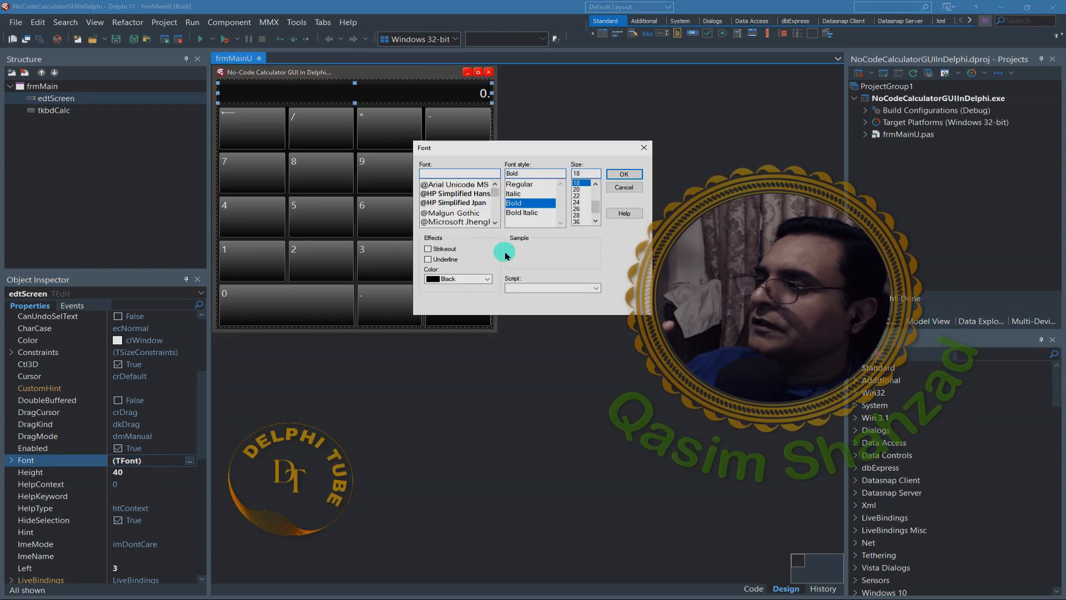
left_click(579, 221)
left_click(614, 175)
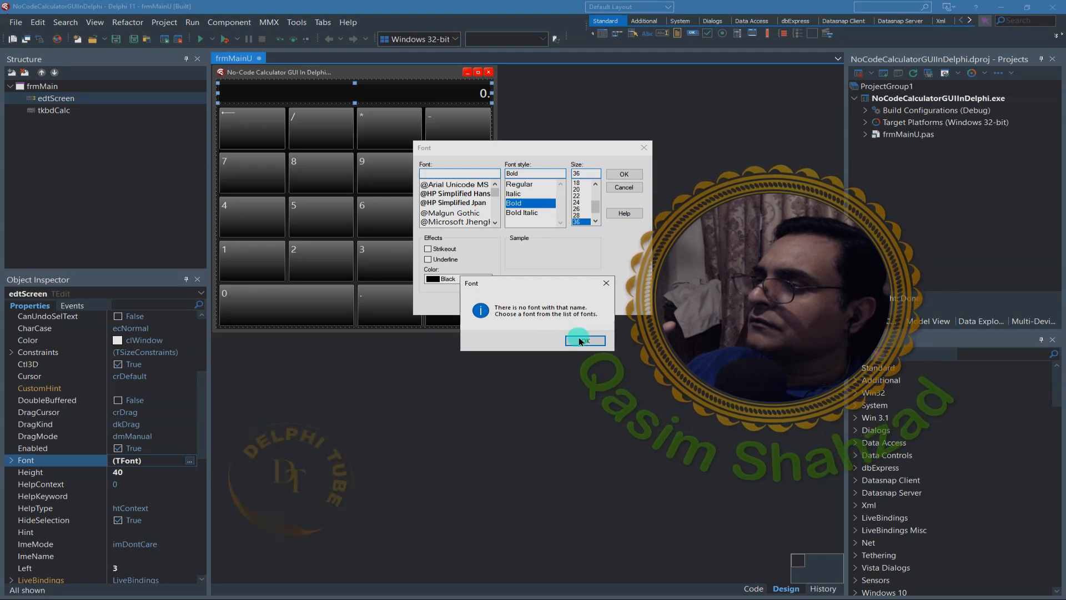
left_click(568, 339)
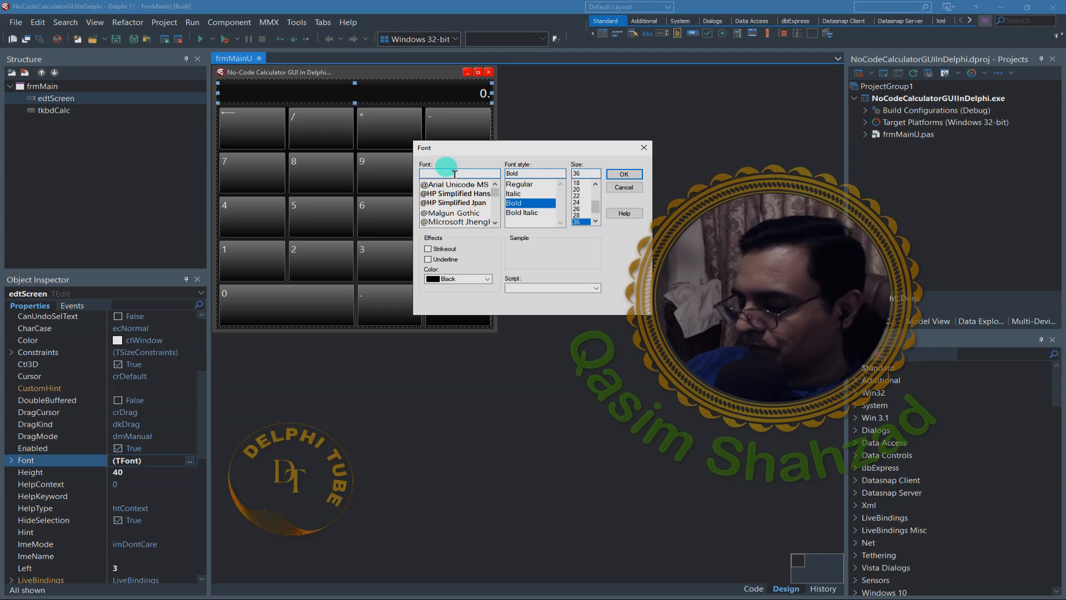
- Set the edtScreen font to Segoe UI with the Semibold style, and apply the font settings
type("se")
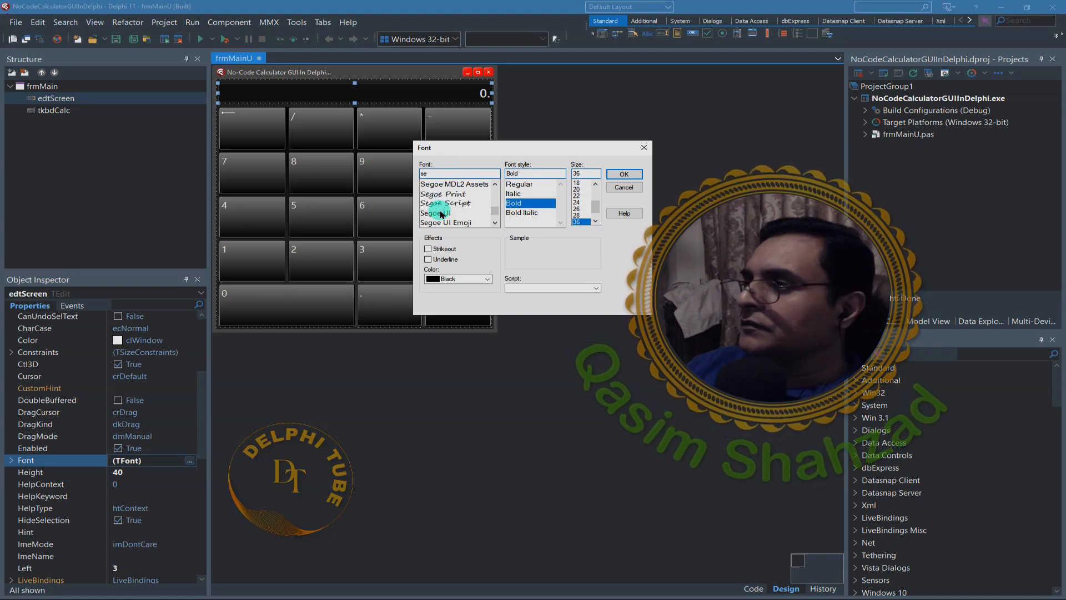
left_click(444, 213)
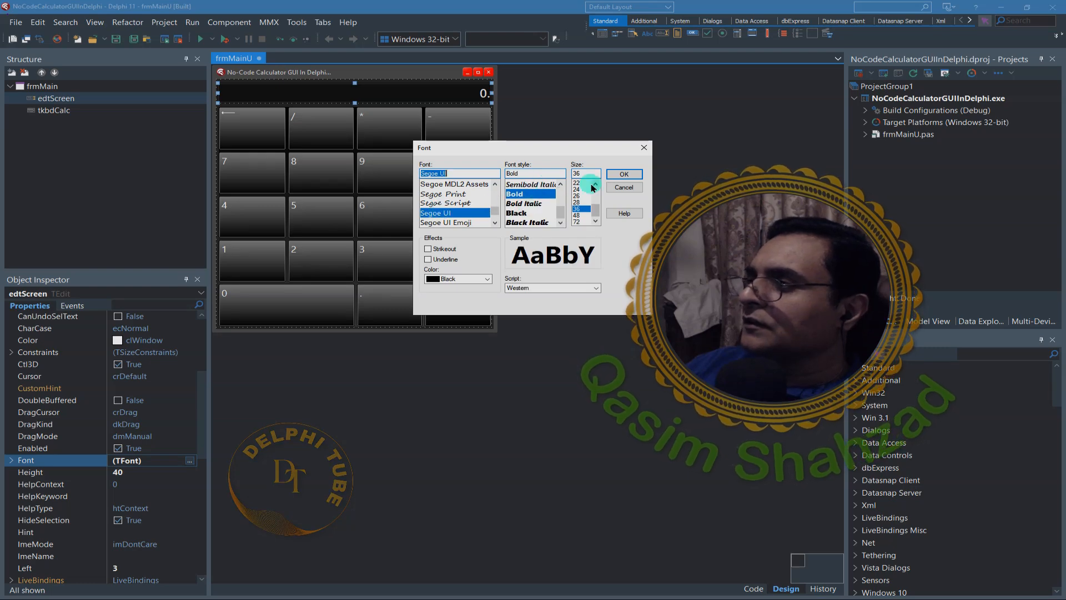
left_click(560, 183)
left_click(560, 183)
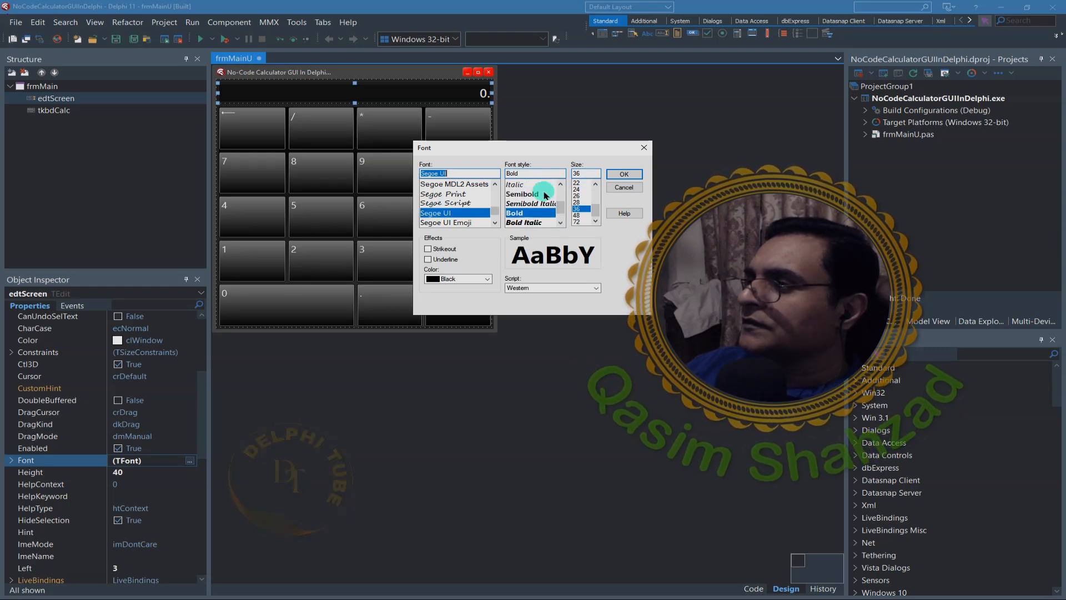
left_click(530, 194)
left_click(623, 174)
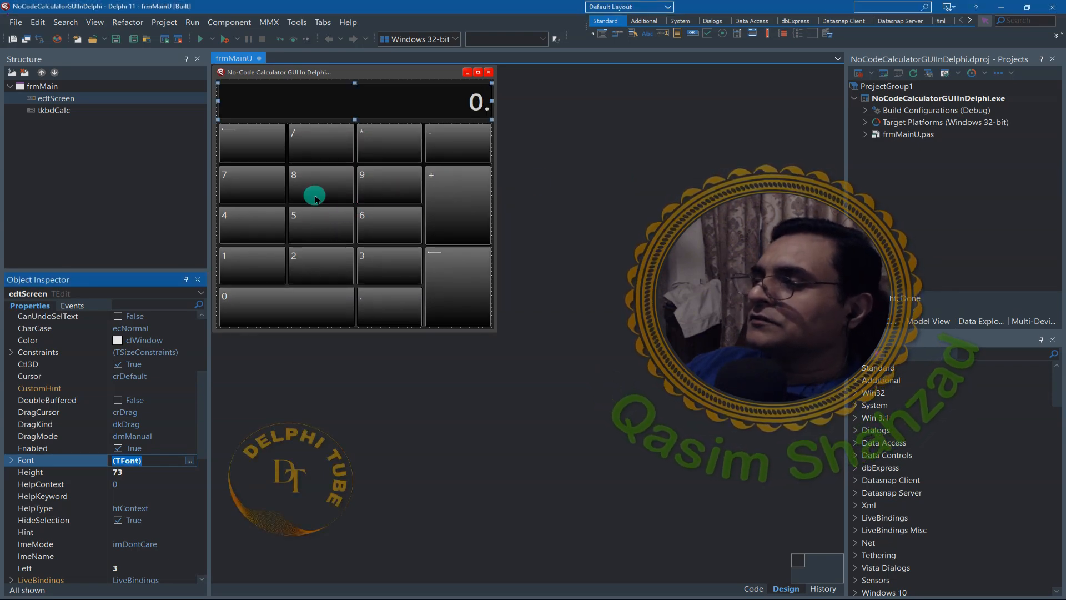
- Save the project, run the application to check the display box, and close the running calculator
left_click(132, 39)
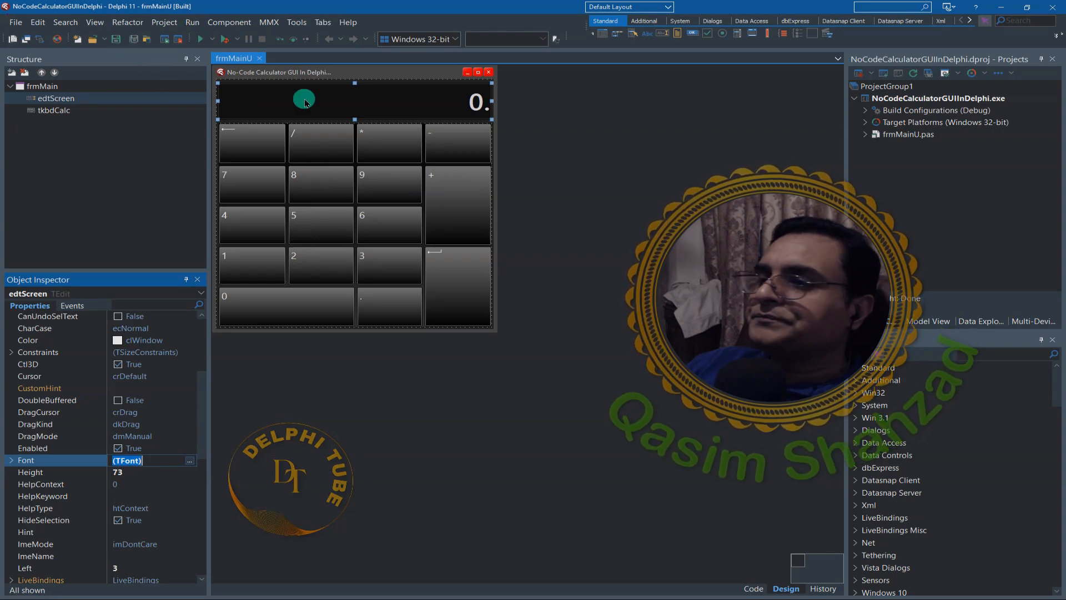
left_click(229, 44)
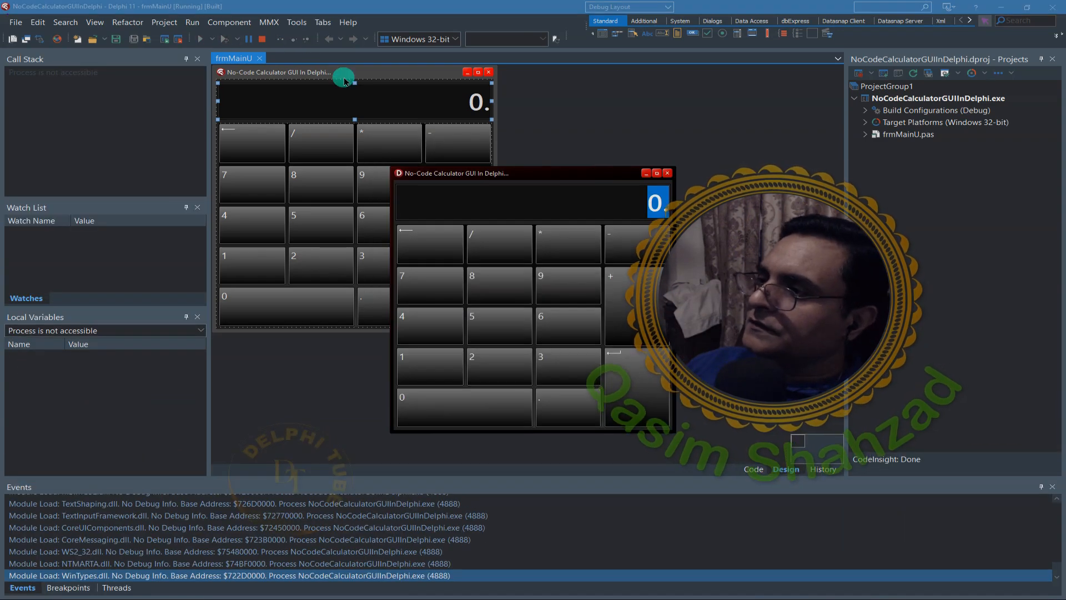
left_click_drag(487, 173, 315, 155)
left_click(397, 178)
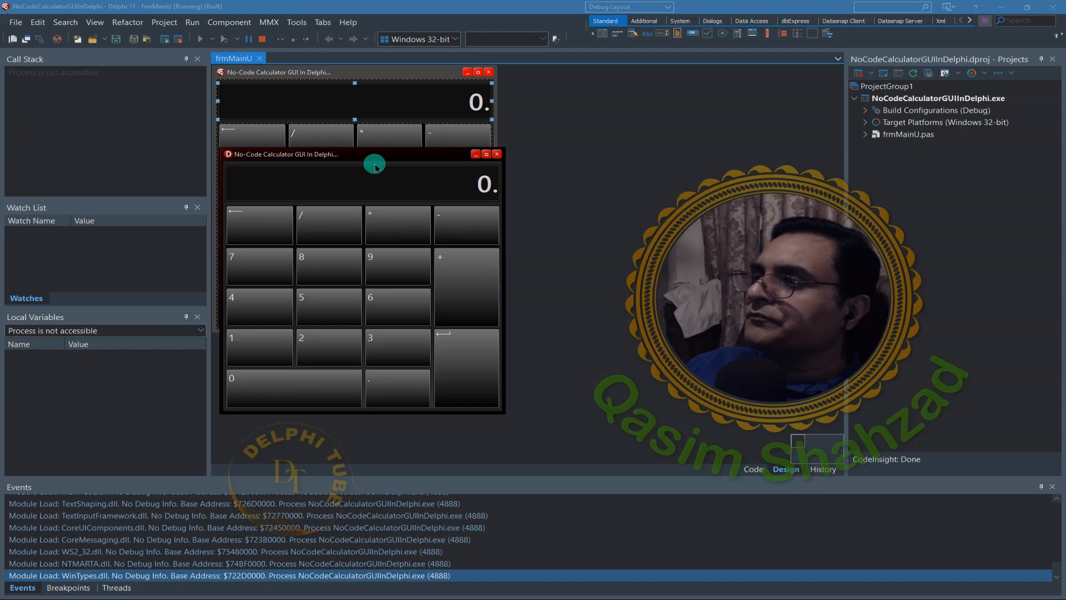
left_click_drag(376, 154, 294, 173)
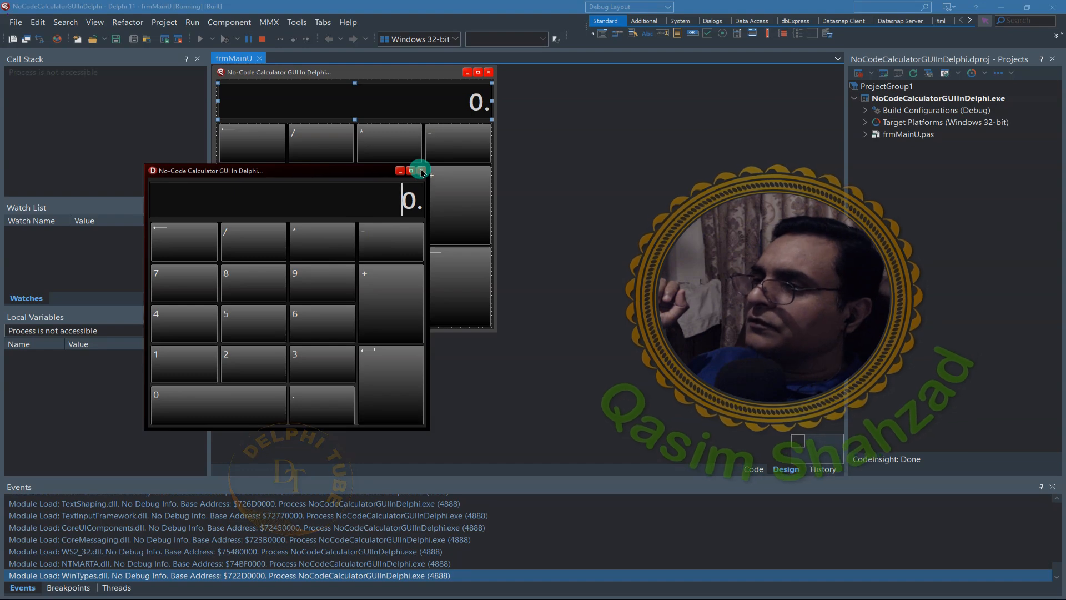
left_click(421, 172)
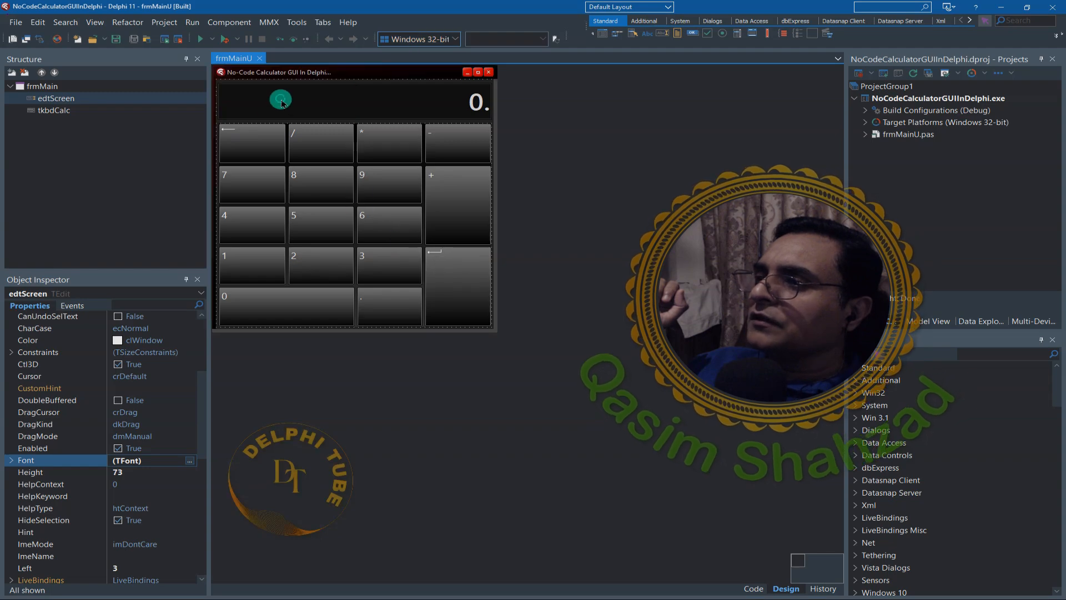
- Create an OnKeyPress event handler for the edtScreen display box
left_click(318, 106)
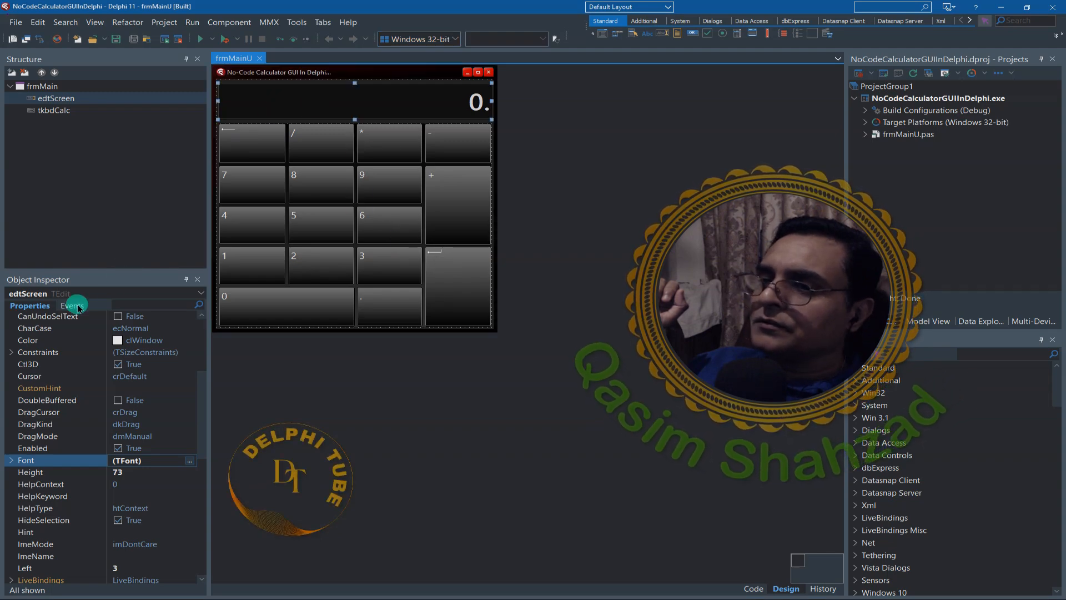
left_click(74, 305)
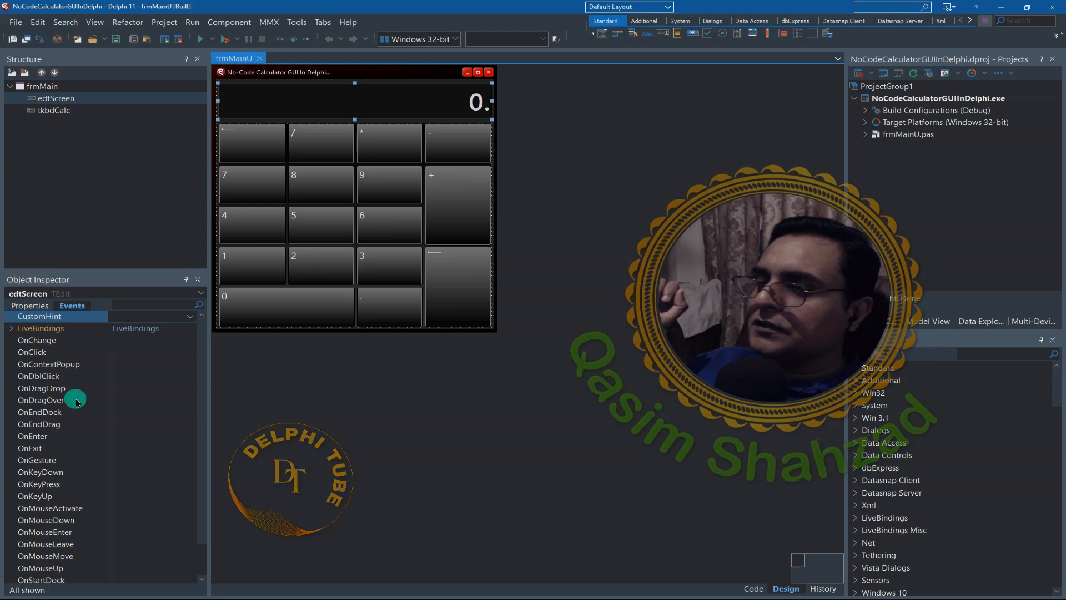
left_click(56, 487)
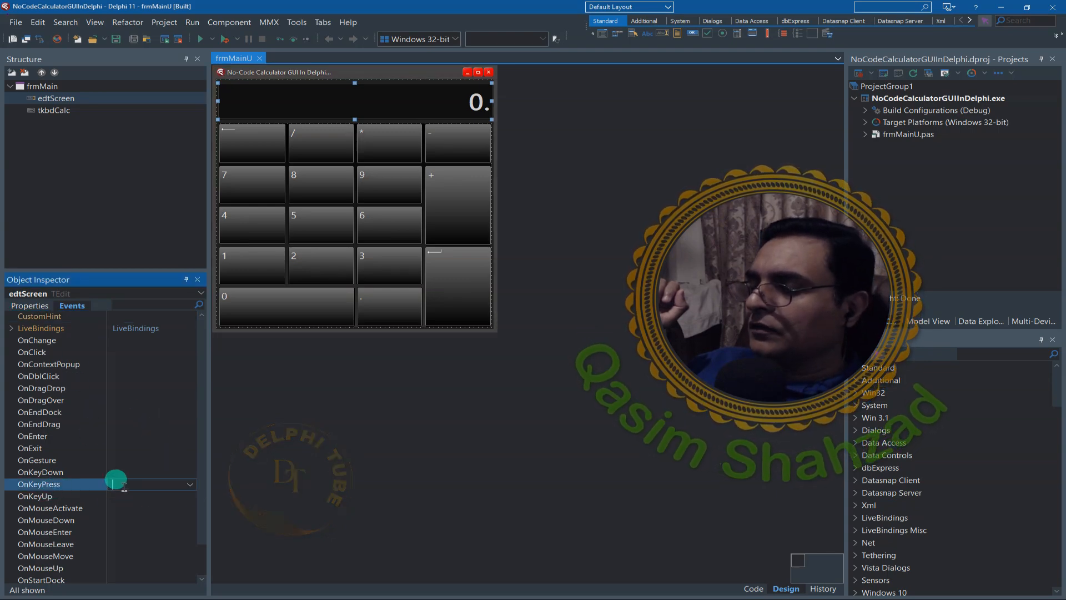
double_click(122, 484)
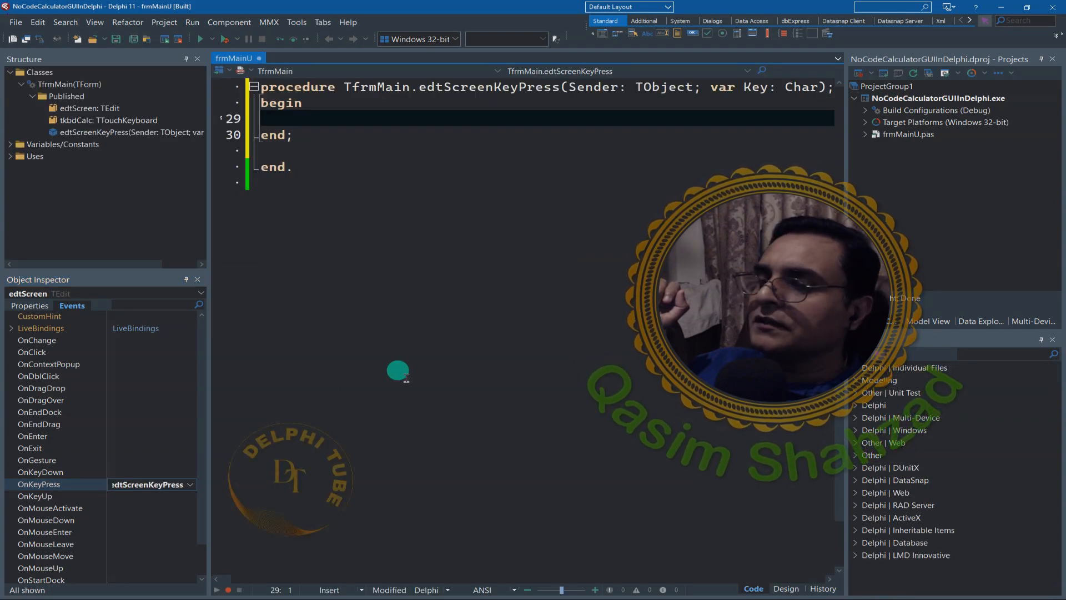
- Examine the edtScreenKeyPress code with the side panels narrowed, widen the panels again, and return to the form designer
scroll(397, 370, "up", 5)
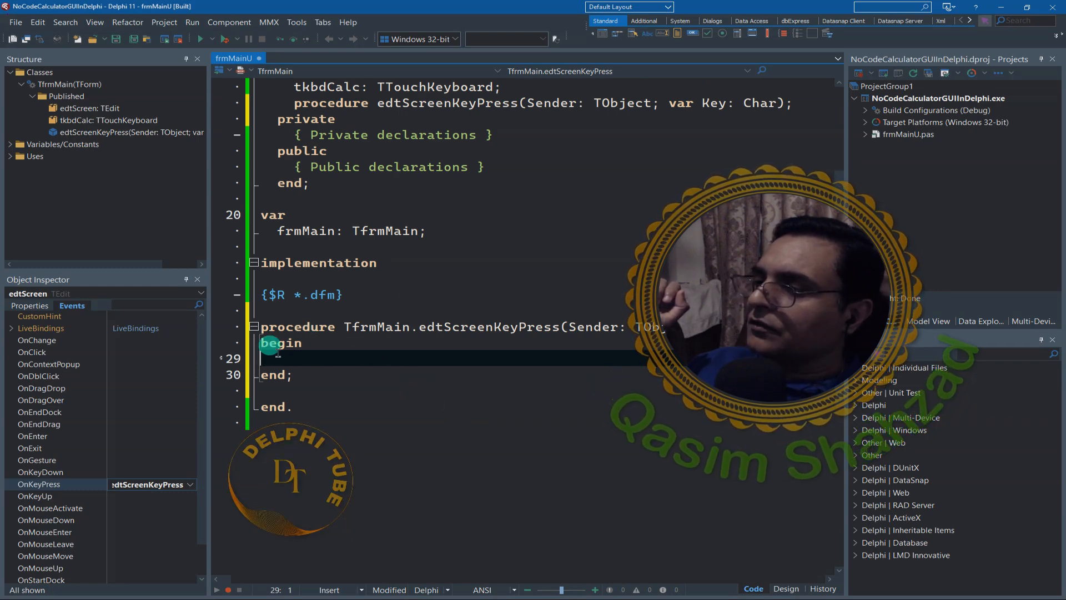
left_click_drag(205, 307, 47, 303)
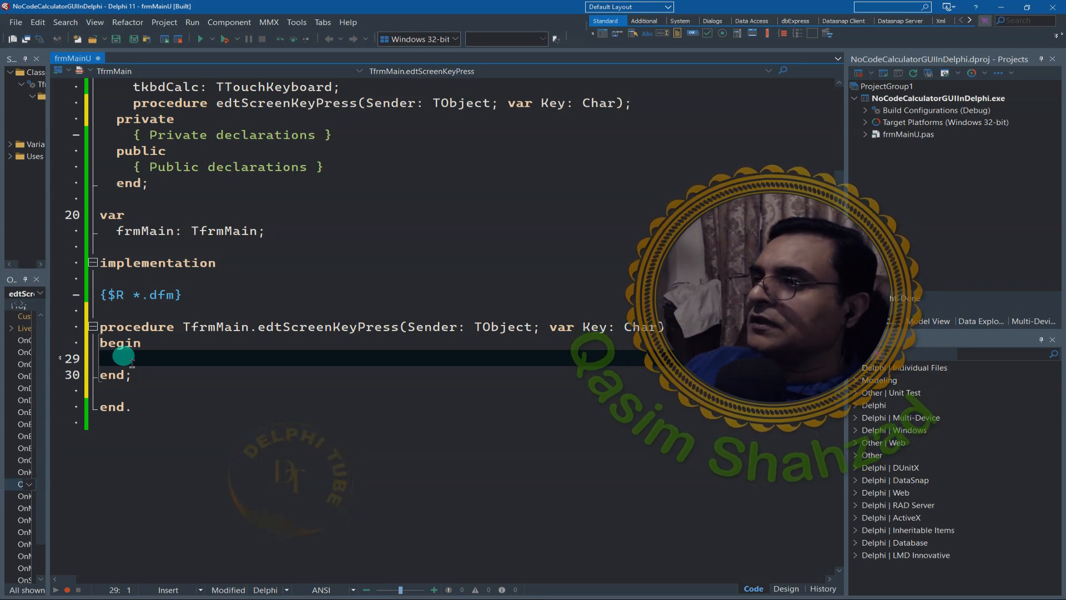
left_click_drag(49, 255, 190, 264)
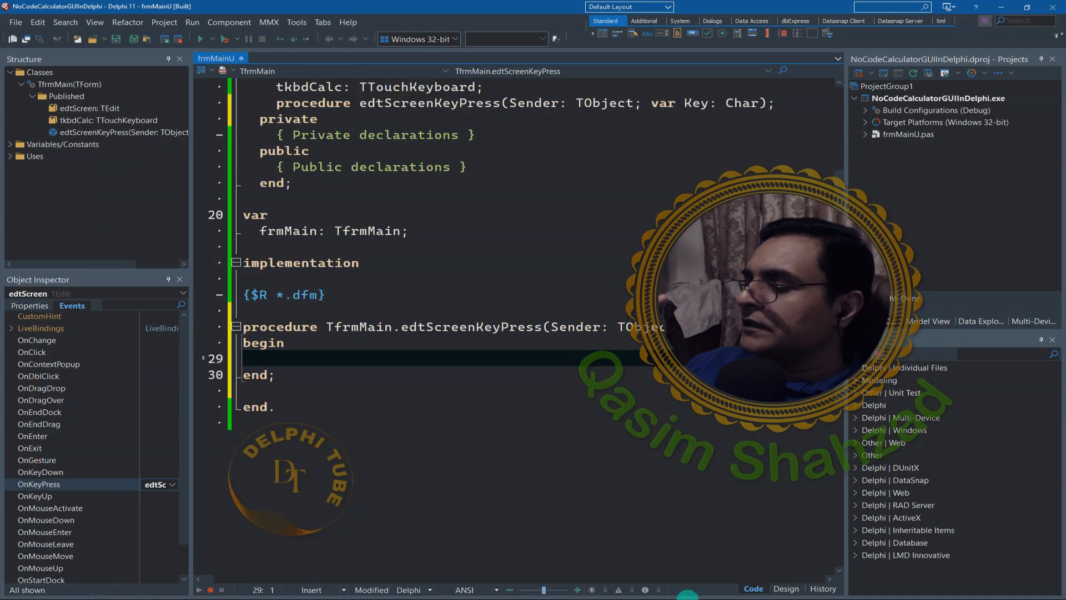
left_click(784, 589)
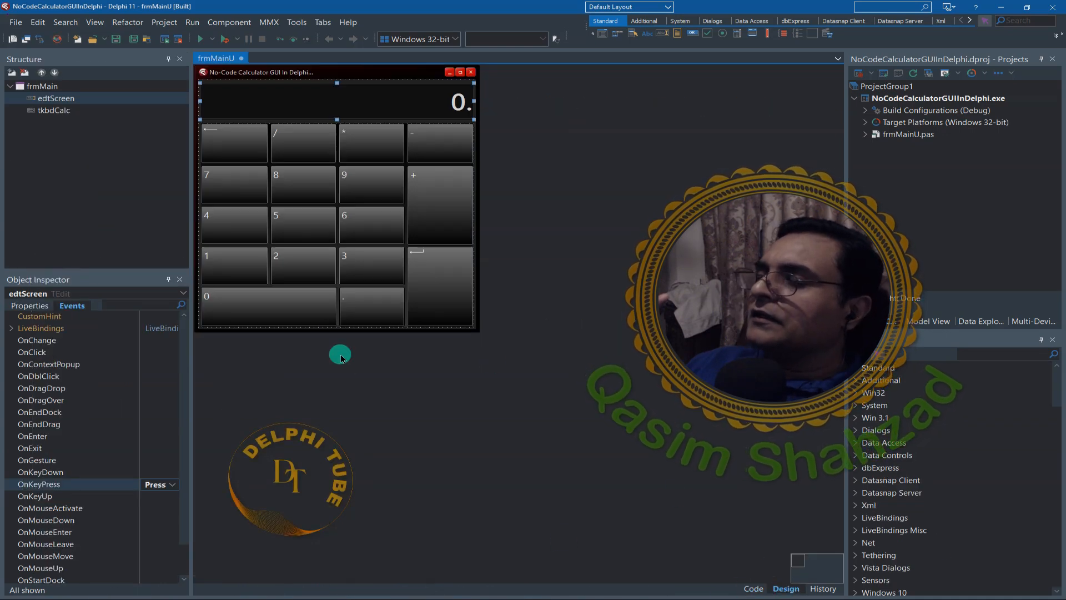